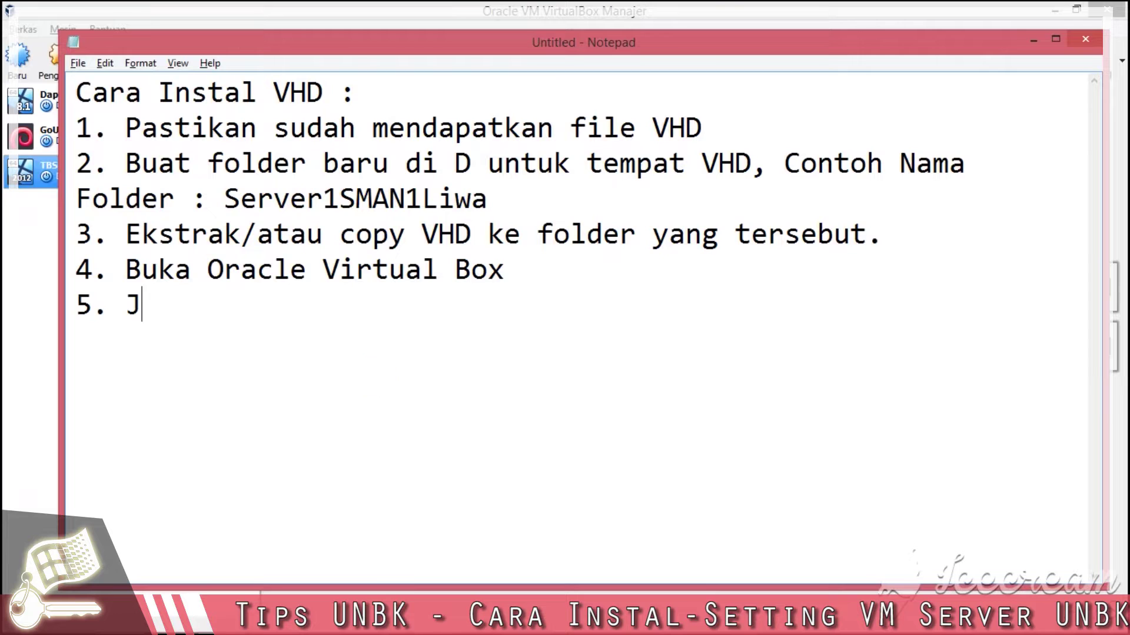
# Write note item 5 as "Jika masih ada VM Tahun Lalu, bersihkan semua VM yang ada dengan cara klik kanan VM tersebut".
pyautogui.write('adaf')
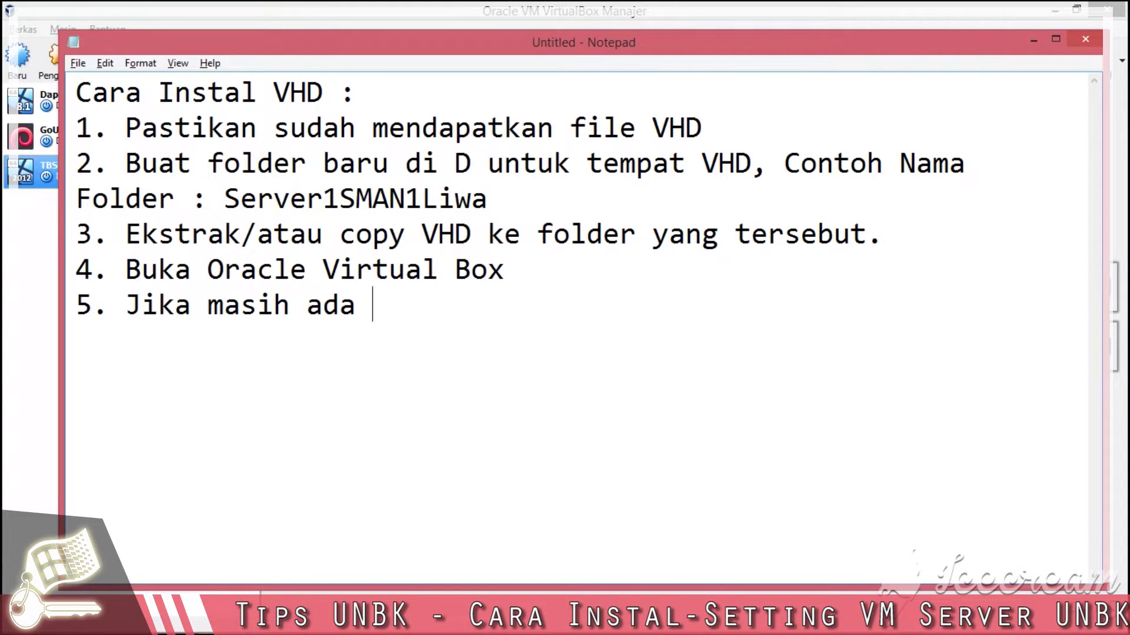
pyautogui.write('VM Tahu')
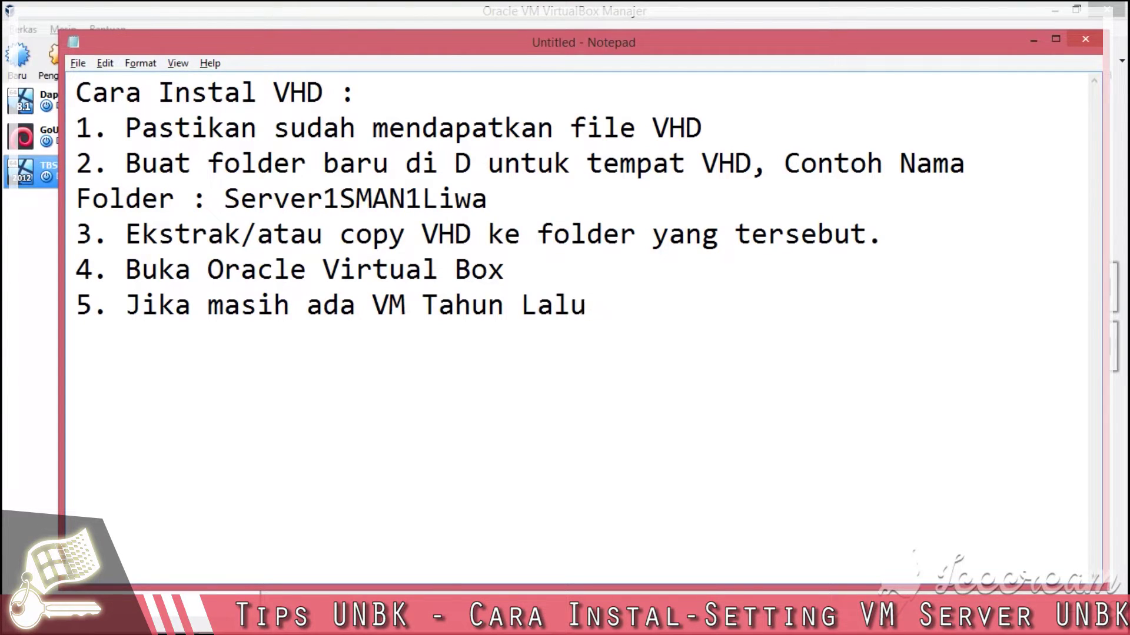
pyautogui.write('n Lllu, bersihkan semua VM yang ')
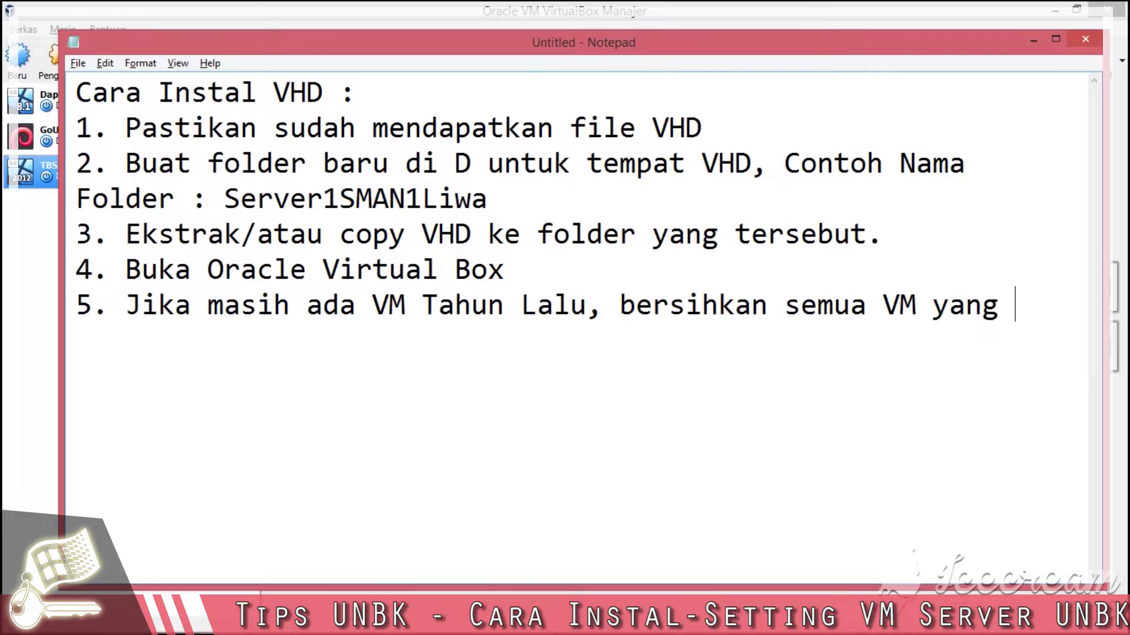
pyautogui.write('ada deng')
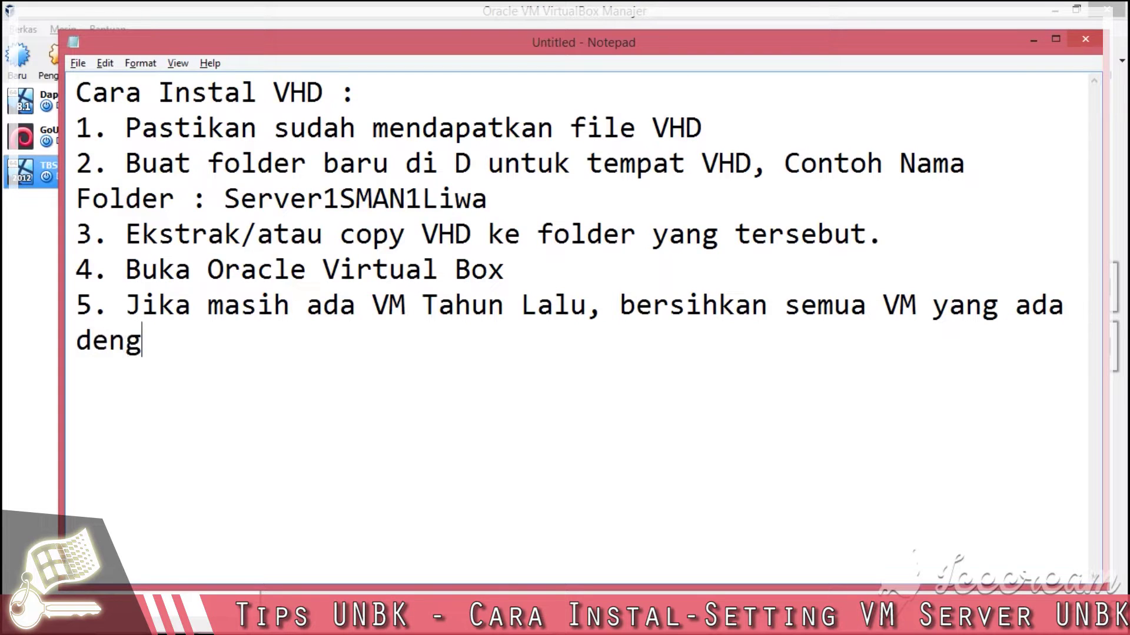
pyautogui.write('an cara klik kanan ')
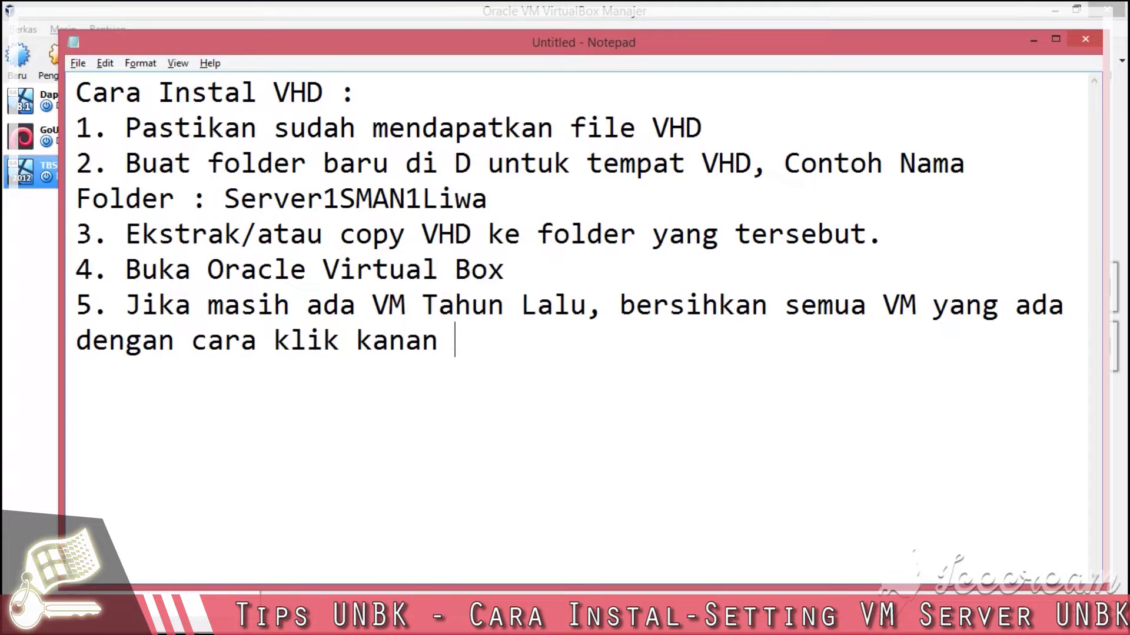
pyautogui.write('VM tersebut')
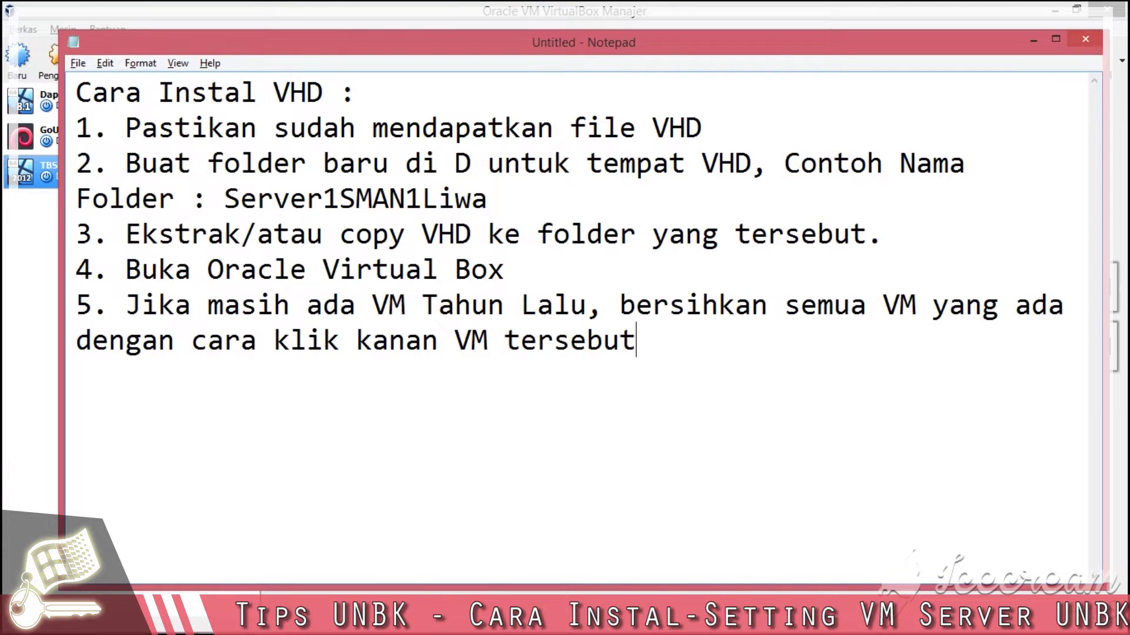
# Finish note item 5 with ", lalu pilih hapus/delete, lalu pilih hanya hapus/only delete.".
pyautogui.write(', lalu p')
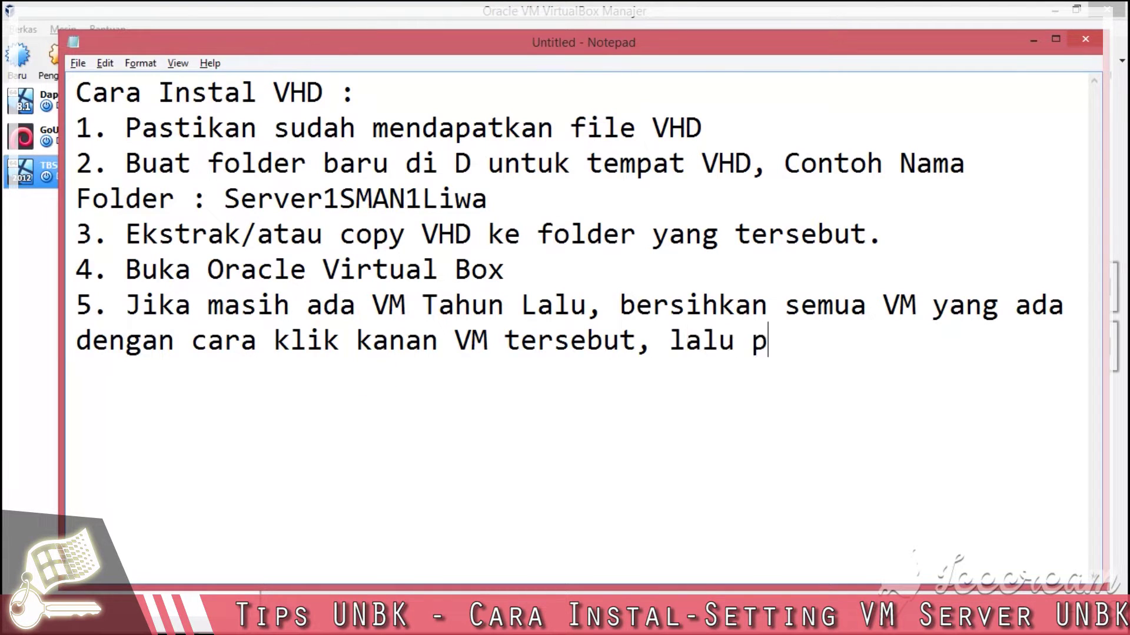
pyautogui.write('ilih hapus/delet')
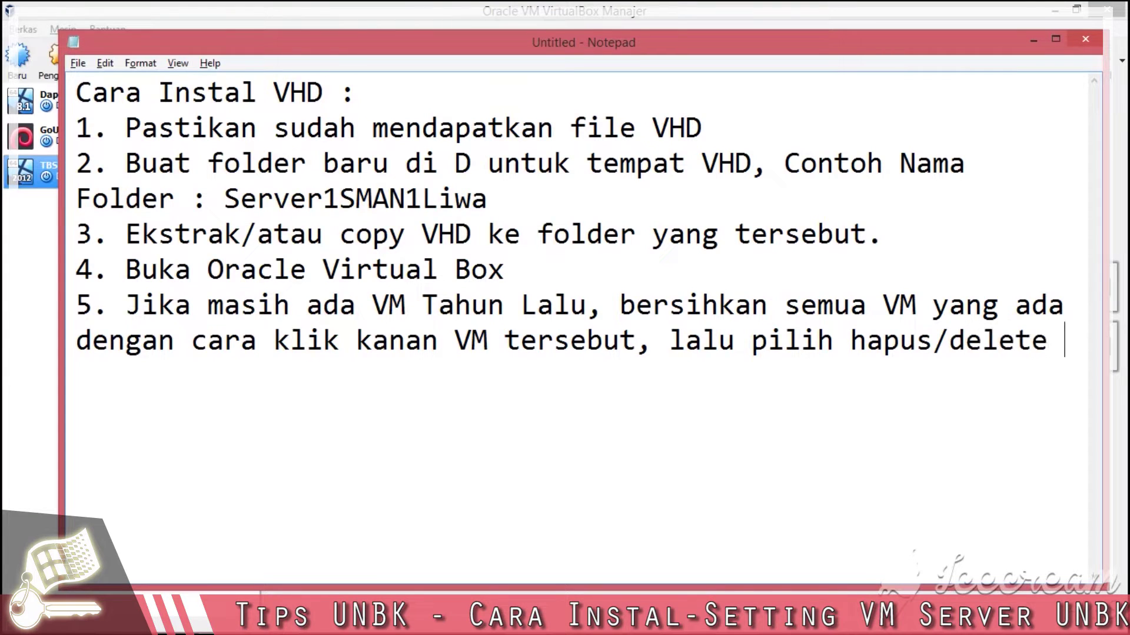
pyautogui.write('e, lalu pi')
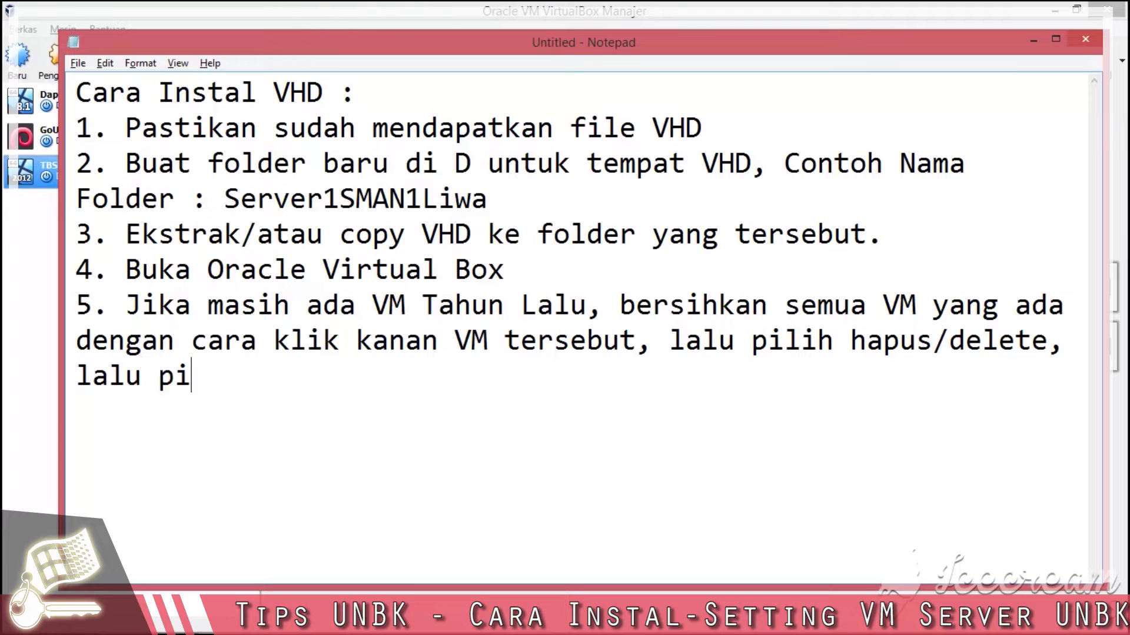
pyautogui.write('lih hanya hapus/onley')
pyautogui.press('BackSpace')
pyautogui.press('BackSpace')
pyautogui.write('y delete.')
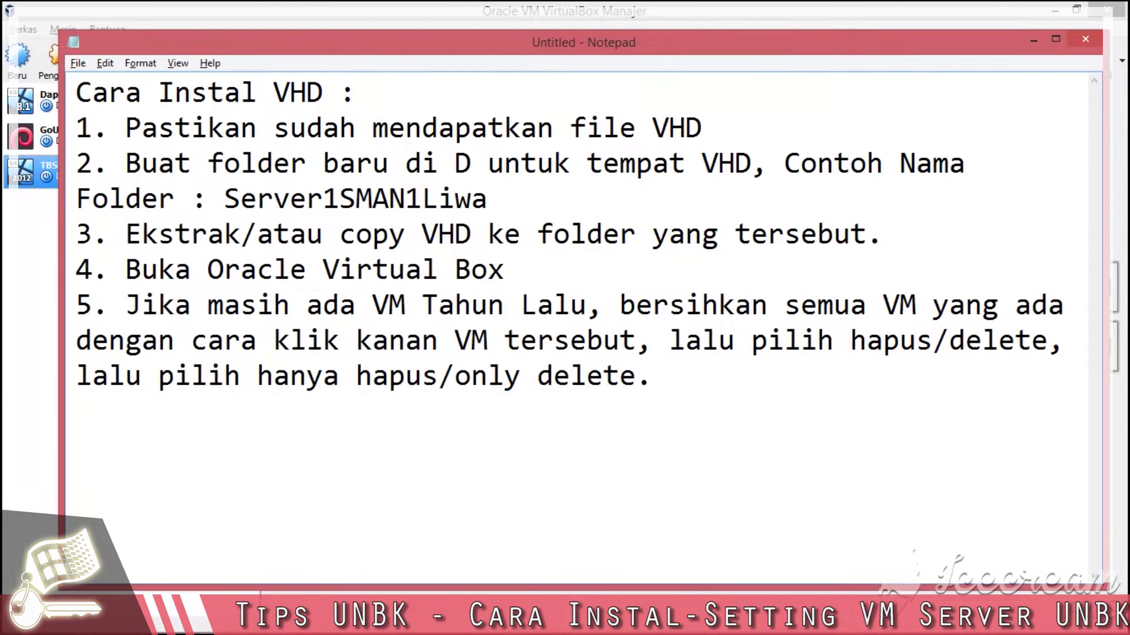
# Switch to VirtualBox and mark the TBSKayanya machine's Hapus command with a red arrow and rectangle in a screen capture.
pyautogui.hotkey('alt', 'Tab')
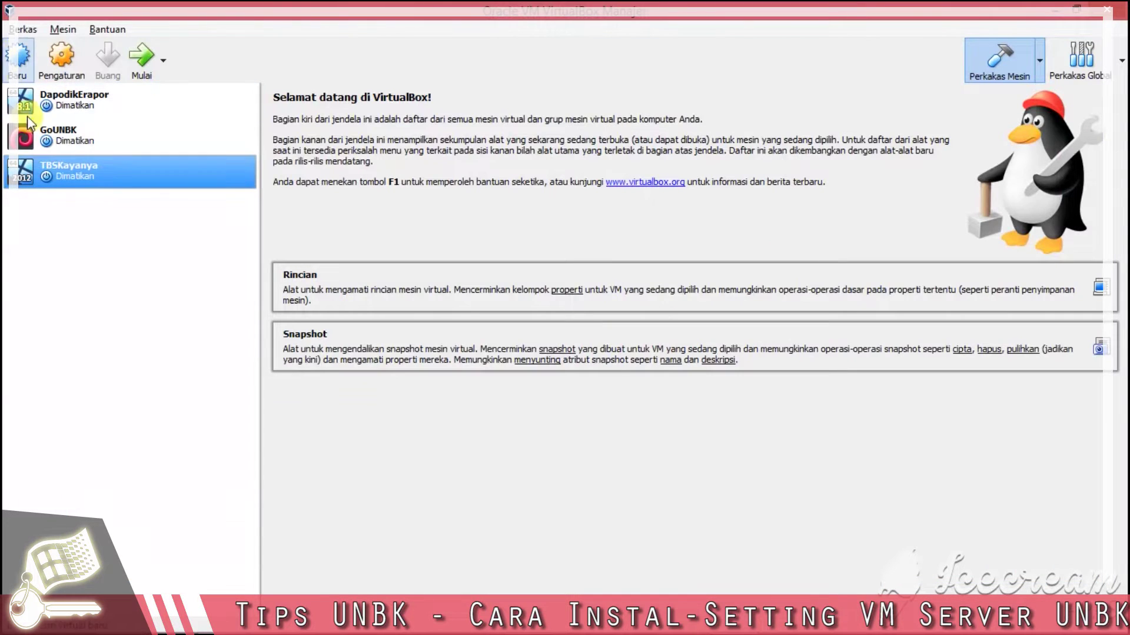
pyautogui.rightClick(62, 176)
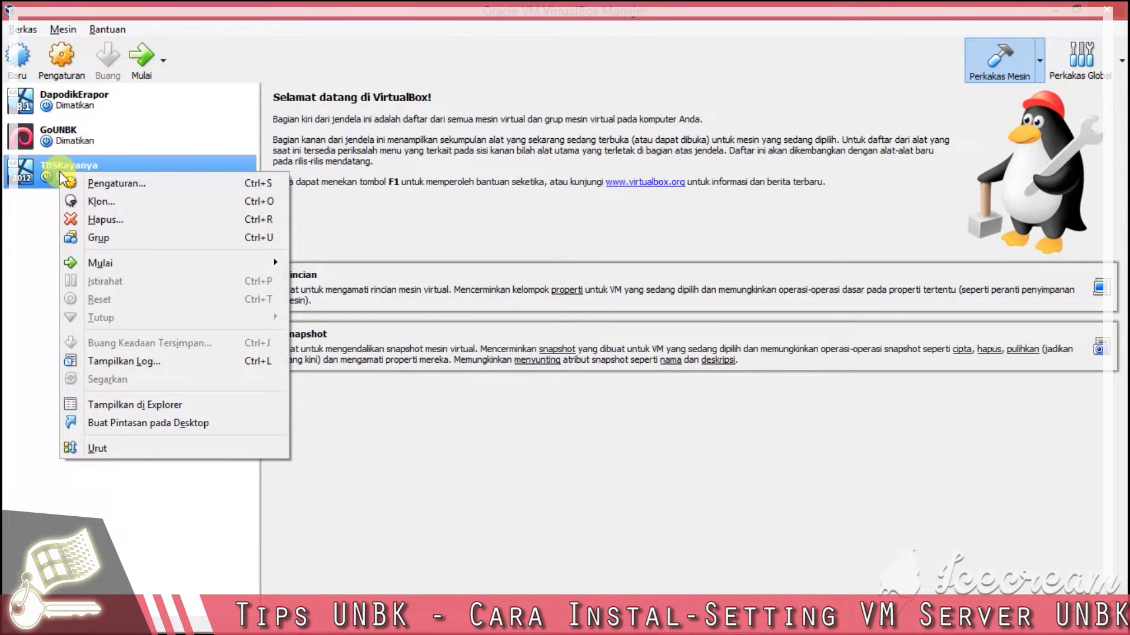
pyautogui.press('F8')
pyautogui.moveTo(20, 128); pyautogui.dragTo(607, 606)
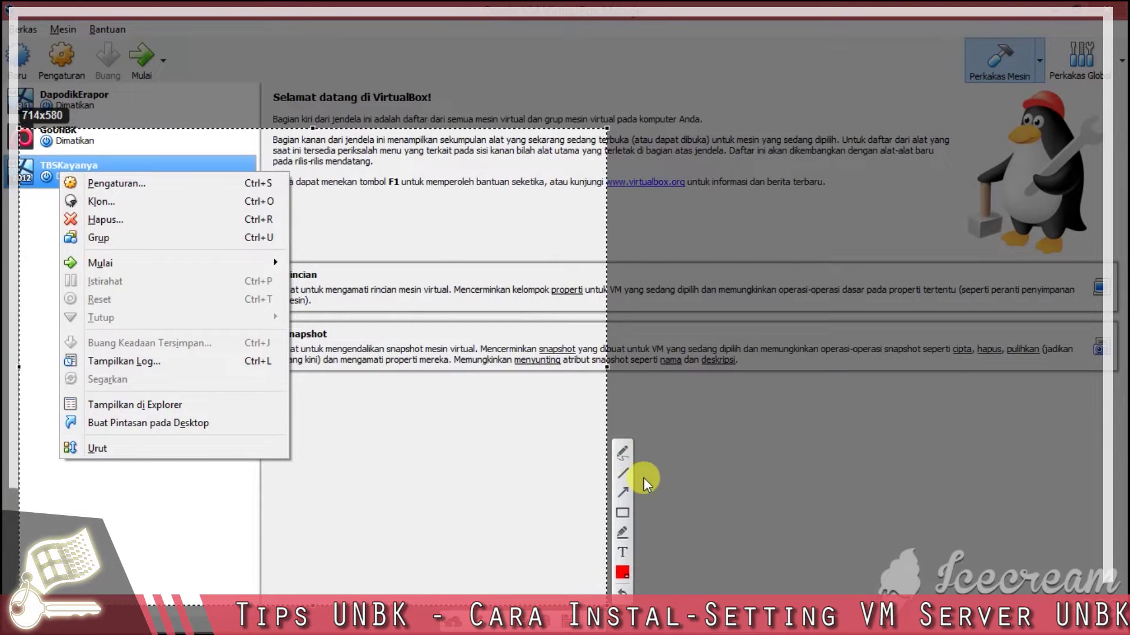
pyautogui.click(623, 489)
pyautogui.moveTo(447, 419); pyautogui.dragTo(122, 228)
pyautogui.click(622, 512)
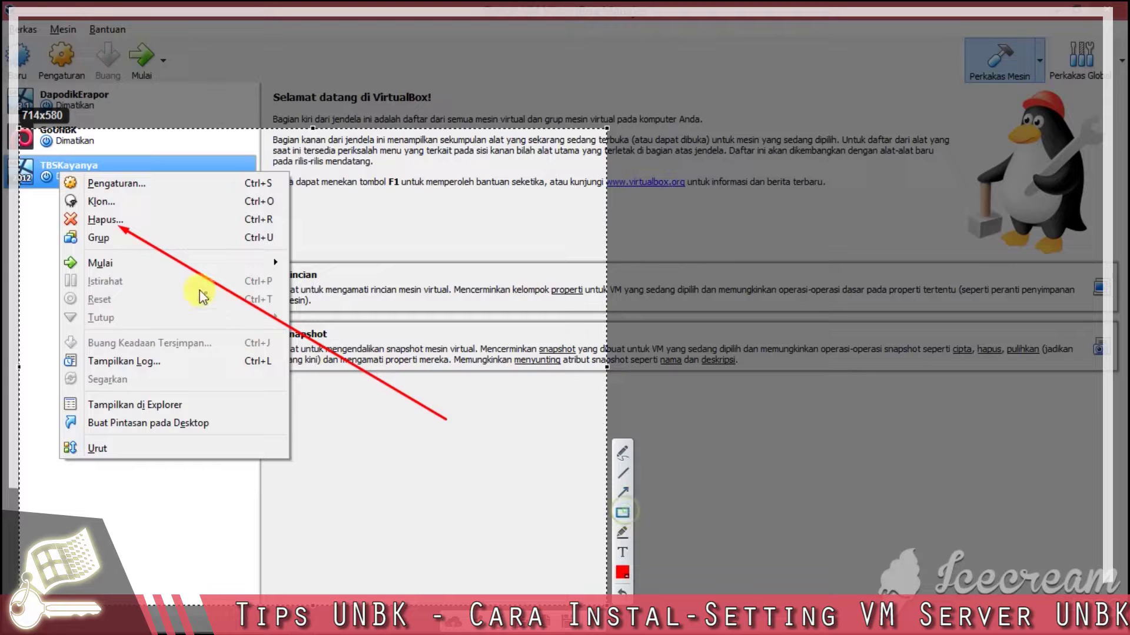
pyautogui.moveTo(52, 213)
pyautogui.mouseDown()
pyautogui.moveTo(179, 243)
pyautogui.moveTo(240, 232)
pyautogui.mouseUp()
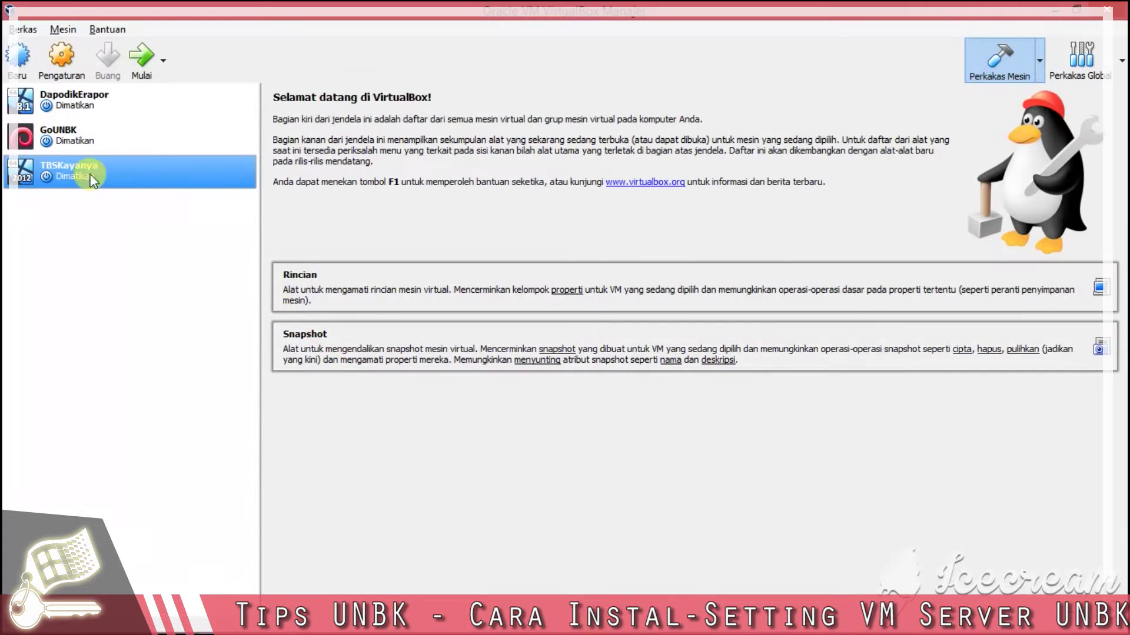
# Remove the TBSKayanya virtual machine with Hanya hapus, first highlighting that option with a red arrow and rectangle in a screen capture.
pyautogui.rightClick(83, 172)
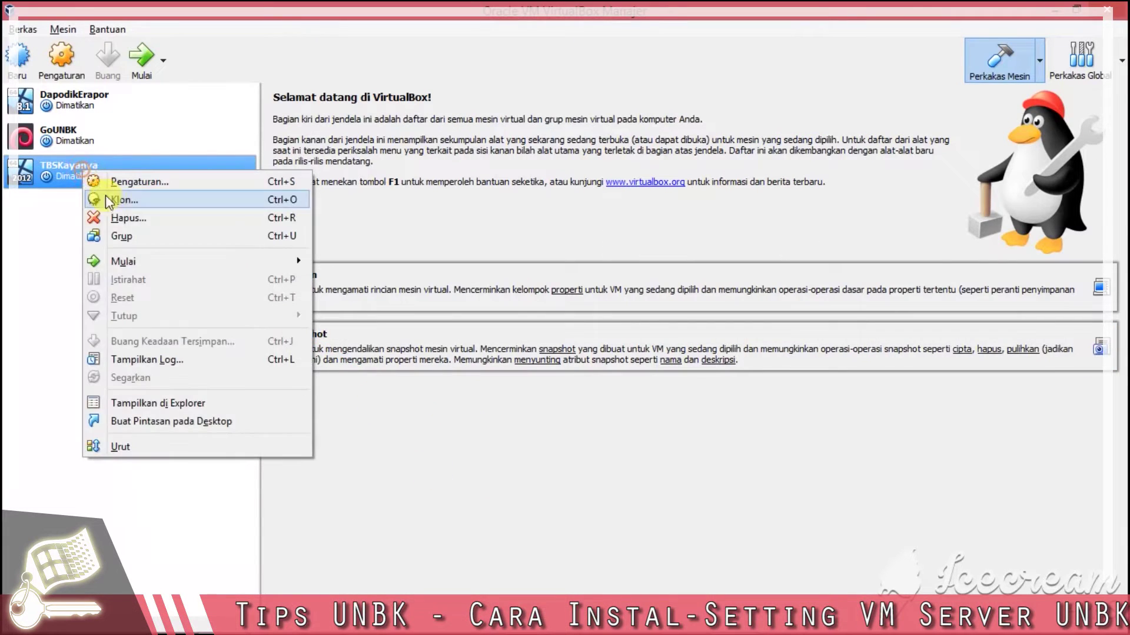
pyautogui.click(126, 219)
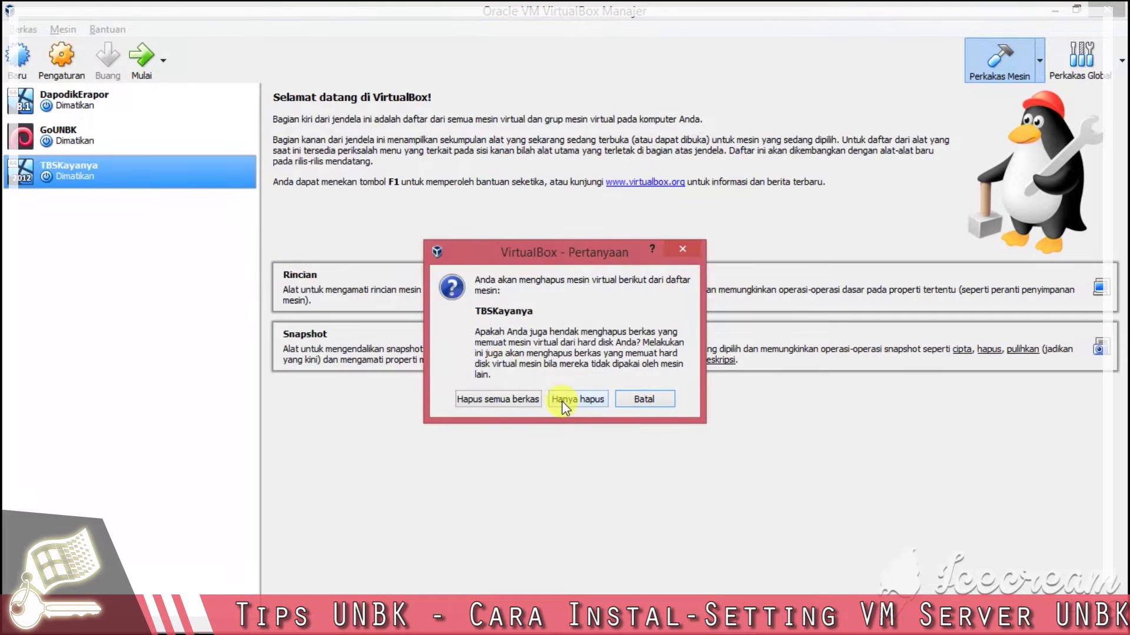
pyautogui.press('F8')
pyautogui.moveTo(384, 270)
pyautogui.mouseDown()
pyautogui.moveTo(503, 315)
pyautogui.moveTo(845, 504)
pyautogui.mouseUp()
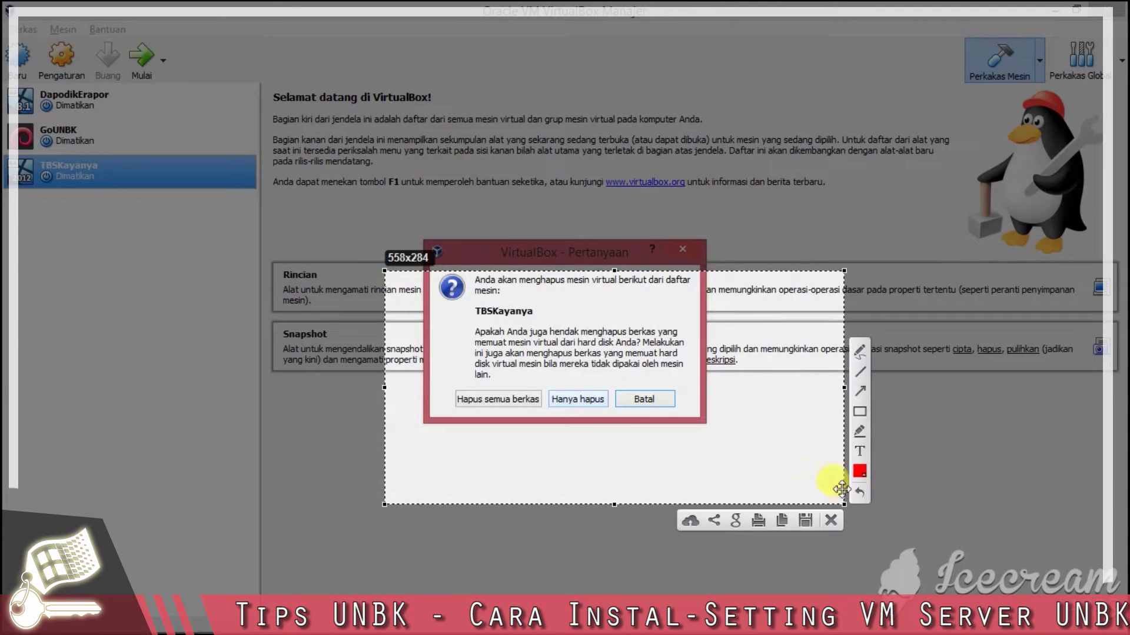
pyautogui.moveTo(662, 450); pyautogui.dragTo(595, 415)
pyautogui.click(865, 411)
pyautogui.moveTo(540, 383)
pyautogui.mouseDown()
pyautogui.moveTo(586, 412)
pyautogui.moveTo(613, 412)
pyautogui.mouseUp()
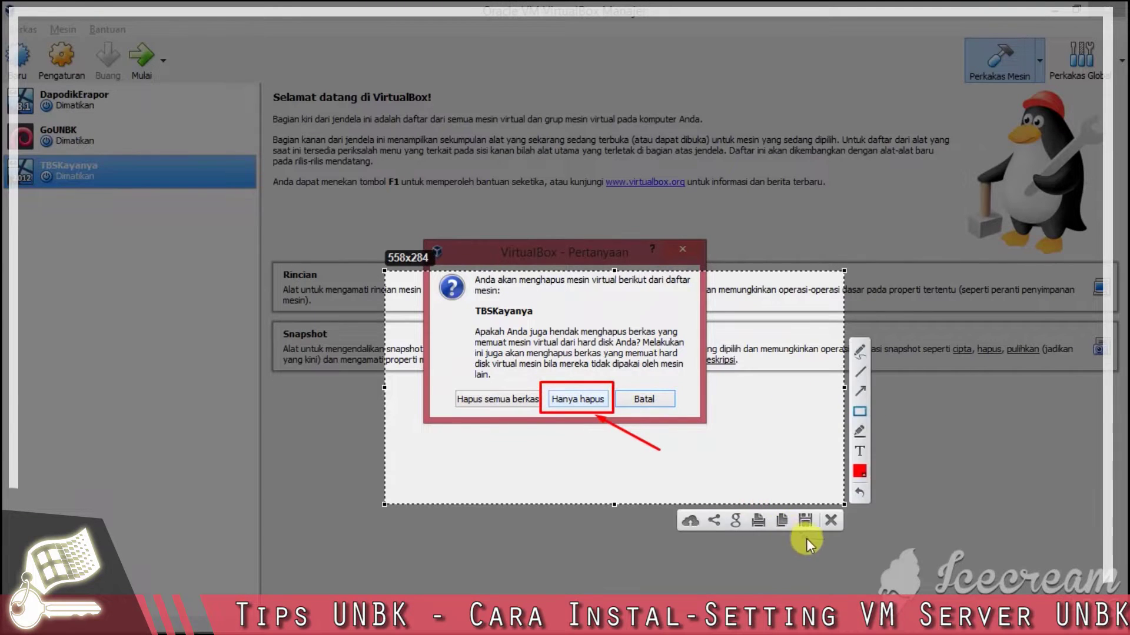
pyautogui.click(830, 520)
pyautogui.click(580, 398)
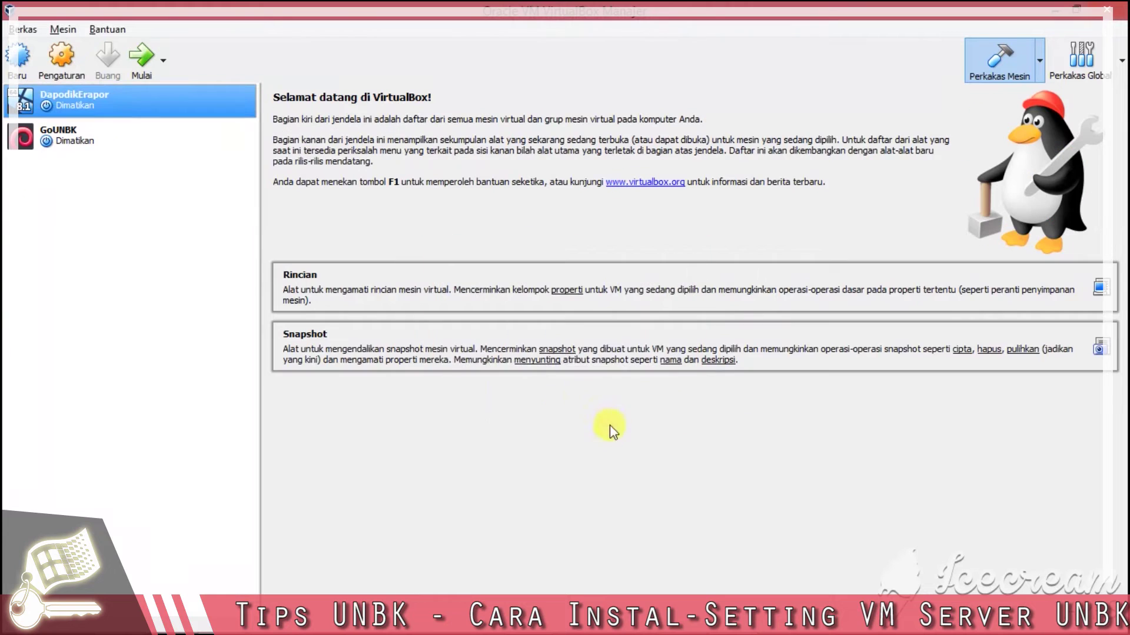
# Remove the DapodikErapor and GoUNBK virtual machines from the list using the Hanya hapus option.
pyautogui.rightClick(96, 100)
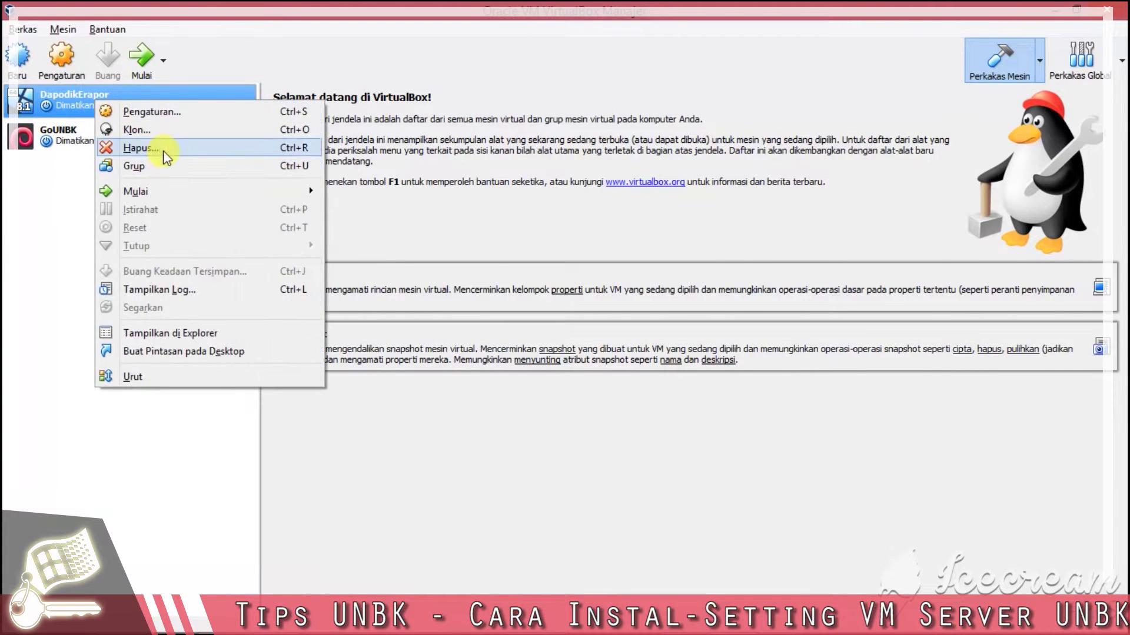
pyautogui.click(148, 147)
pyautogui.click(570, 401)
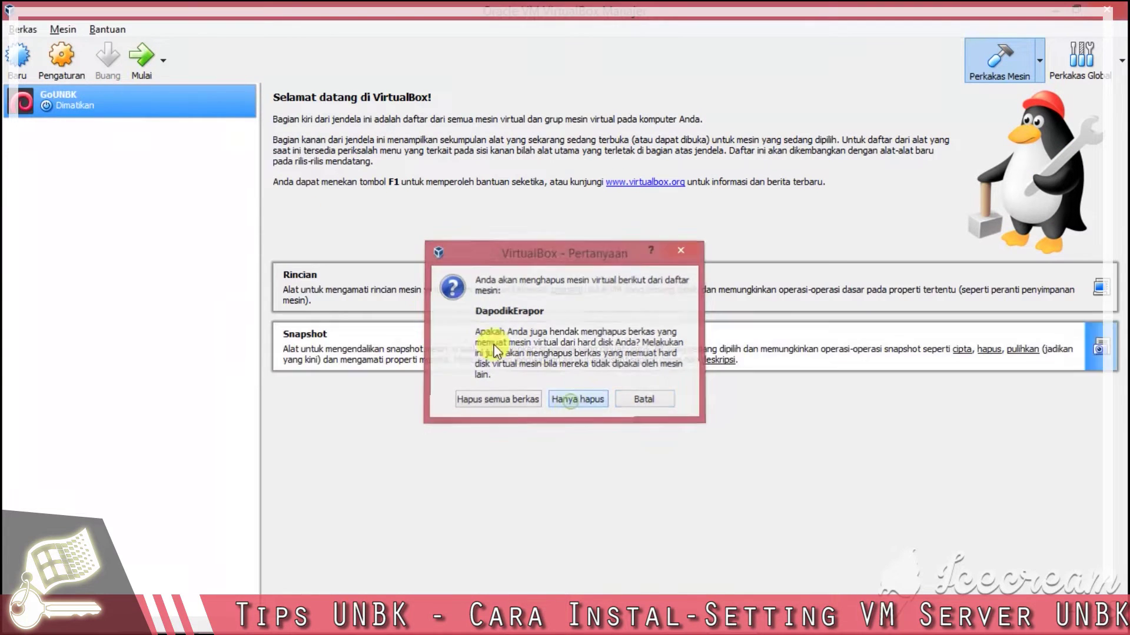
pyautogui.rightClick(87, 111)
pyautogui.click(130, 156)
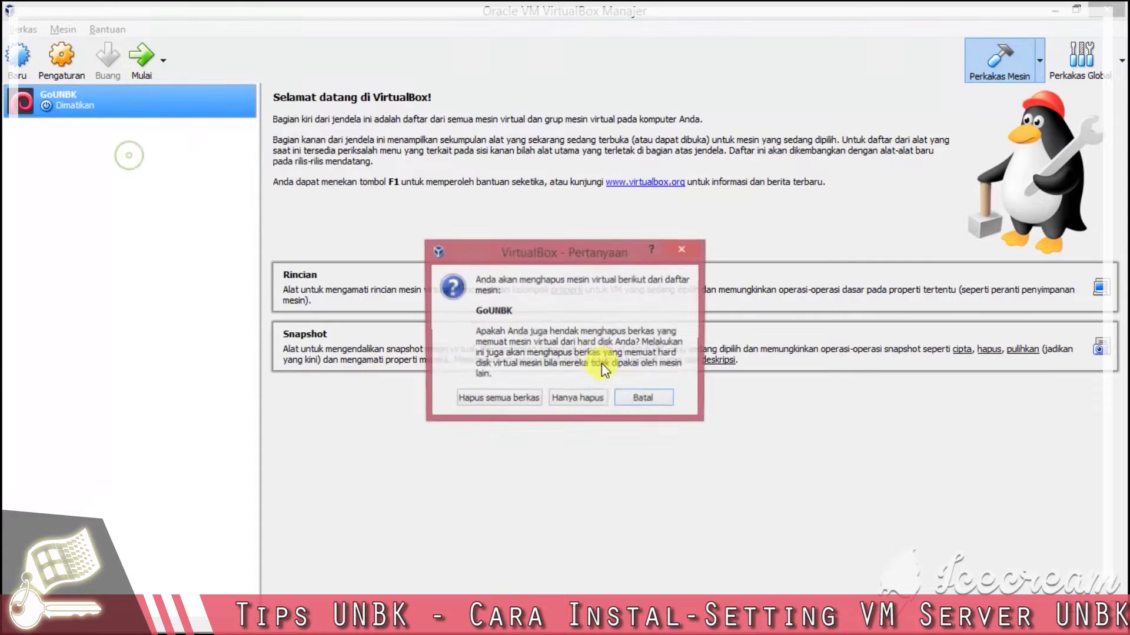
pyautogui.click(580, 399)
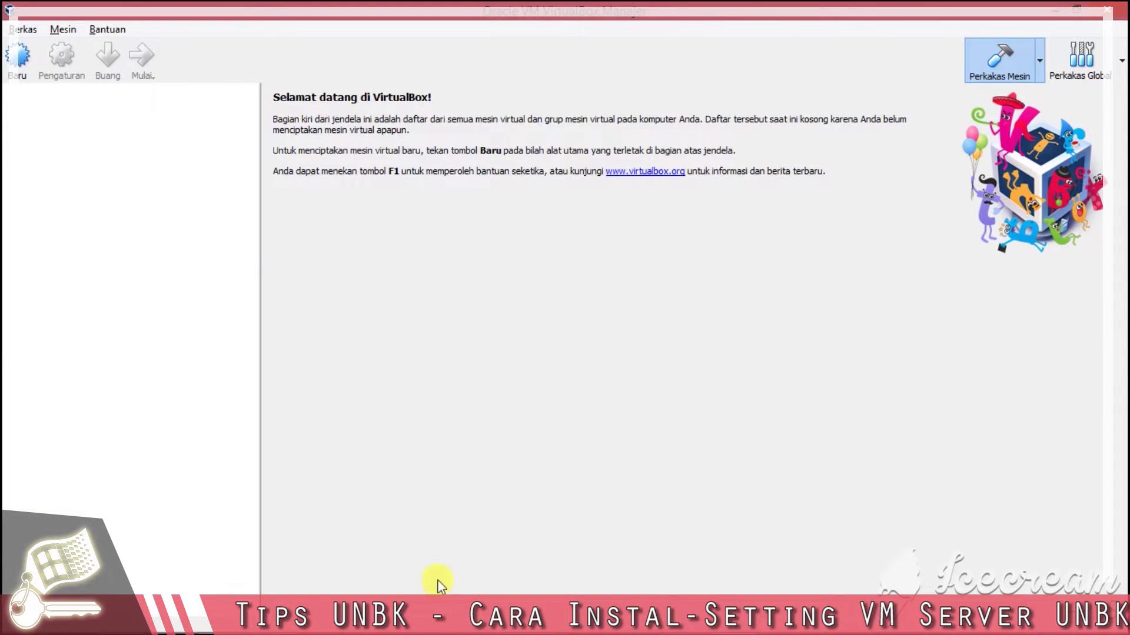
# Switch to Notepad and add the note item "6. Setelah itu, buat VM baru.".
pyautogui.hotkey('alt', 'Tab')
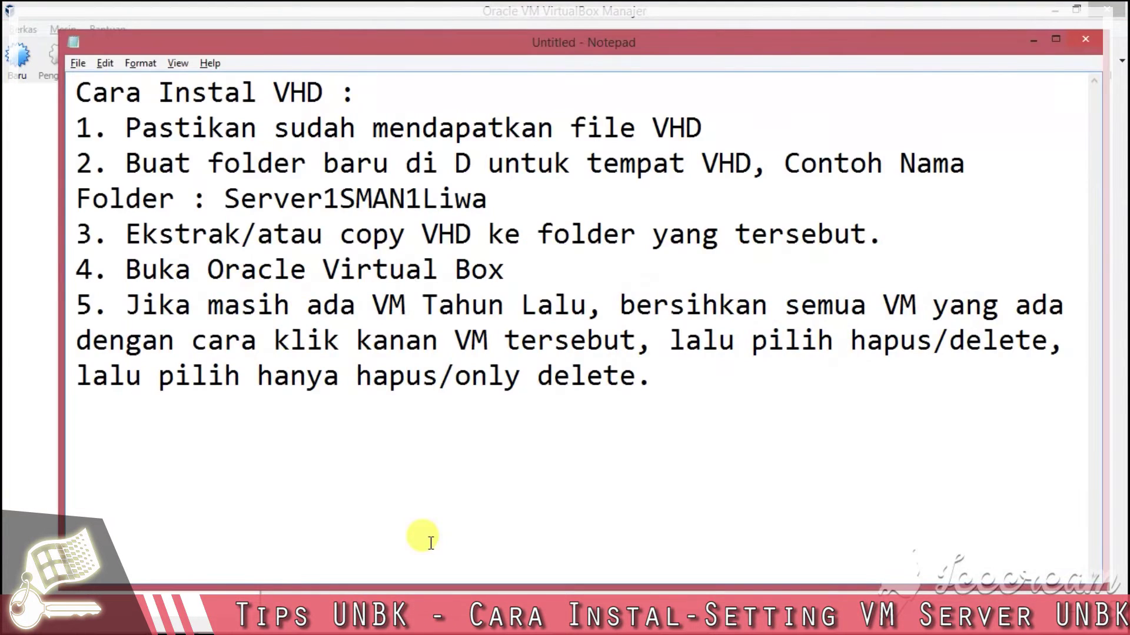
pyautogui.press('Return')
pyautogui.write('6. Setelah p=')
pyautogui.press('BackSpace')
pyautogui.press('BackSpace')
pyautogui.write('itu, buat VM')
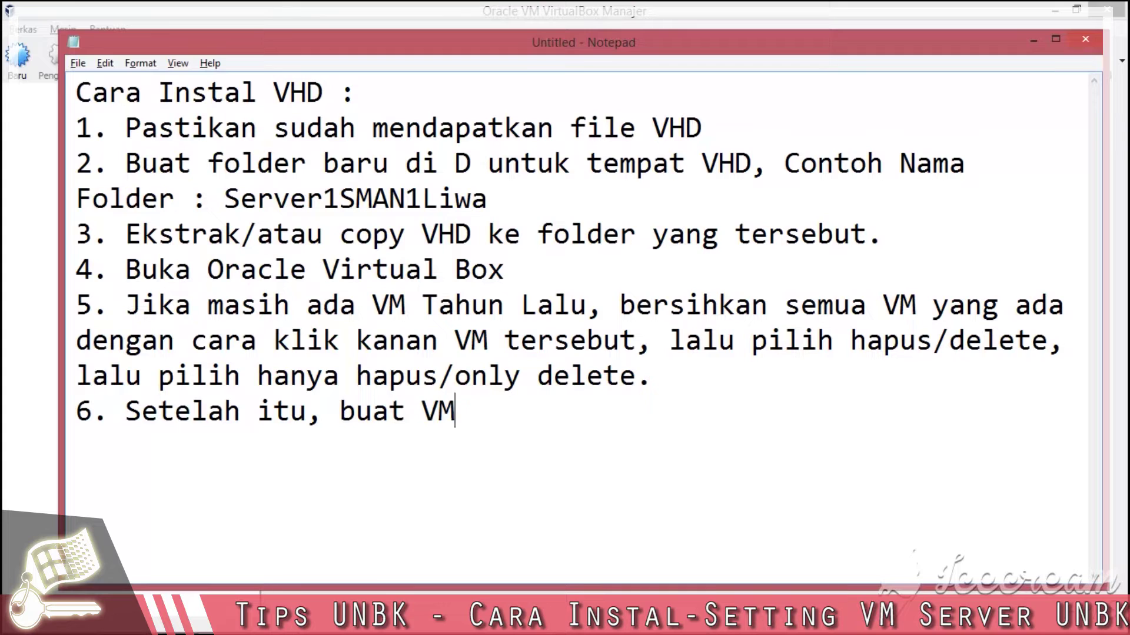
pyautogui.write(' baru.')
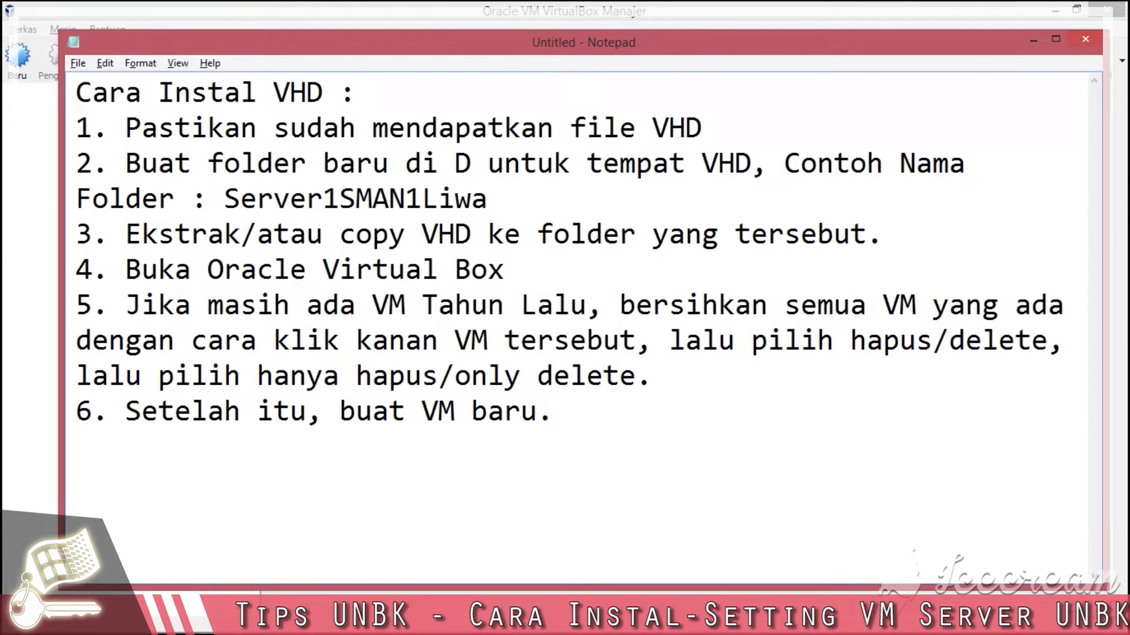
# Add the note item "7. Klik pada ikon baru/ikon warna biru.".
pyautogui.click(430, 542)
pyautogui.write('7')
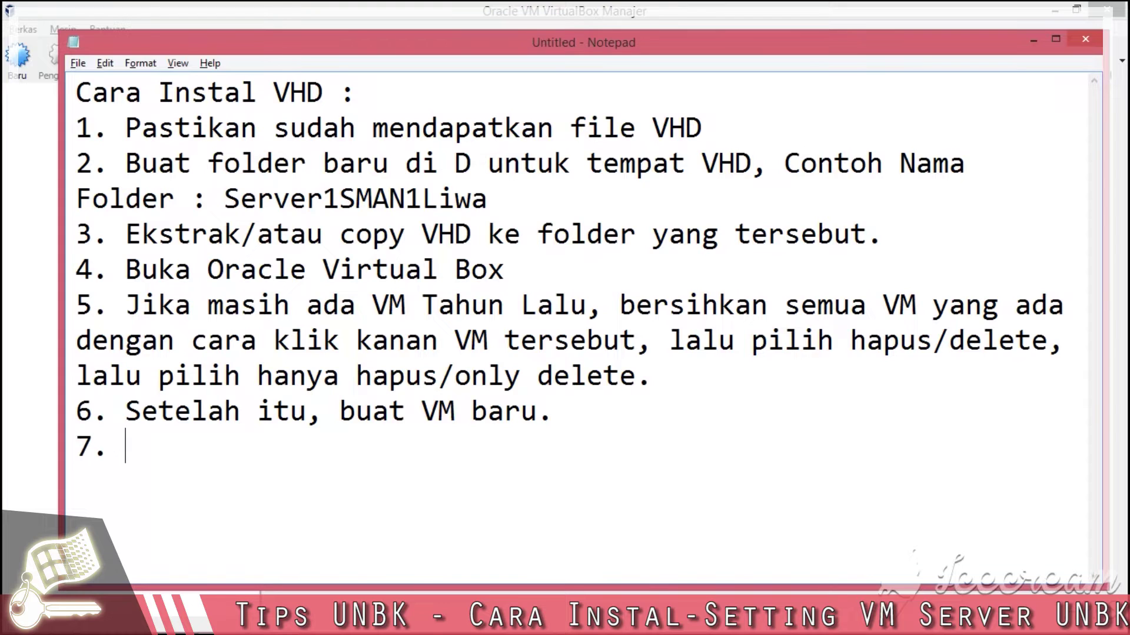
pyautogui.write('. Klik pa')
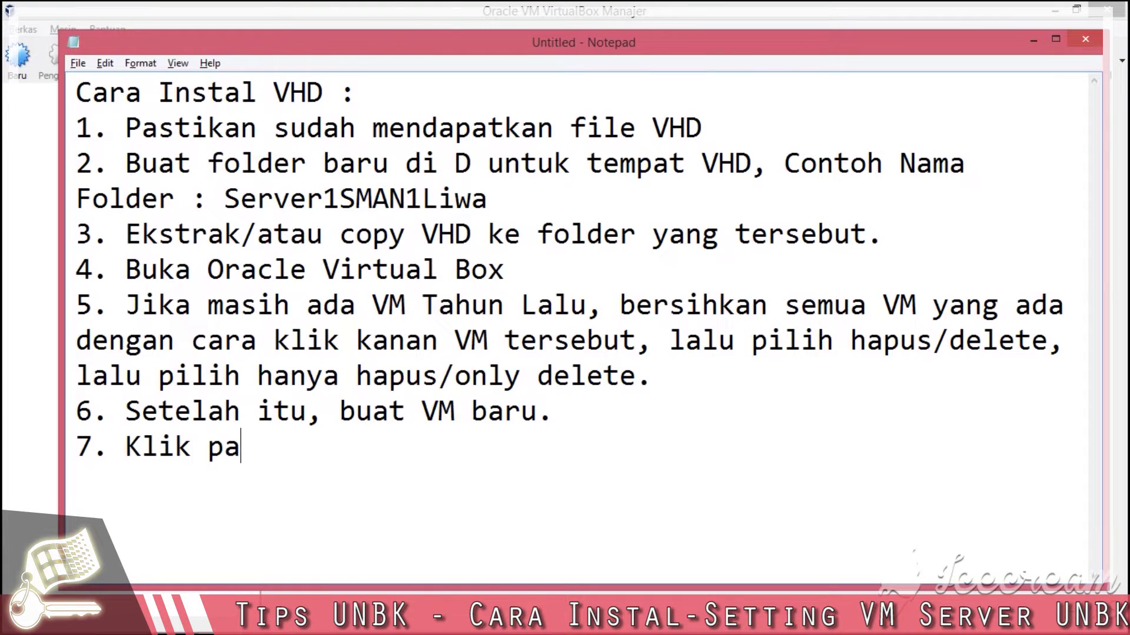
pyautogui.write('da ikon')
pyautogui.press('BackSpace')
pyautogui.write('on war')
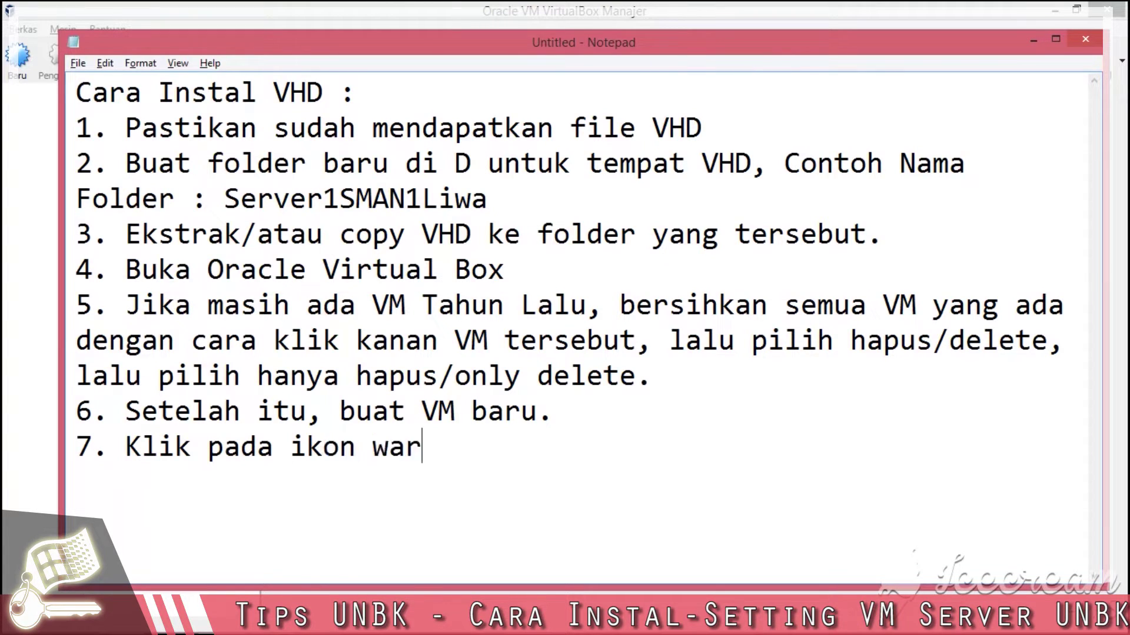
pyautogui.write('na biru')
pyautogui.press('BackSpace')
pyautogui.press('BackSpace')
pyautogui.press('BackSpace')
pyautogui.press('BackSpace')
pyautogui.press('BackSpace')
pyautogui.press('BackSpace')
pyautogui.press('BackSpace')
pyautogui.press('BackSpace')
pyautogui.press('BackSpace')
pyautogui.press('BackSpace')
pyautogui.press('BackSpace')
pyautogui.press('BackSpace')
pyautogui.press('BackSpace')
pyautogui.press('BackSpace')
pyautogui.press('BackSpace')
pyautogui.write('ikon baru/ikon baru')
pyautogui.press('BackSpace')
pyautogui.press('BackSpace')
pyautogui.press('BackSpace')
pyautogui.press('BackSpace')
pyautogui.write('warna ib')
pyautogui.press('BackSpace')
pyautogui.press('BackSpace')
pyautogui.write('biru.')
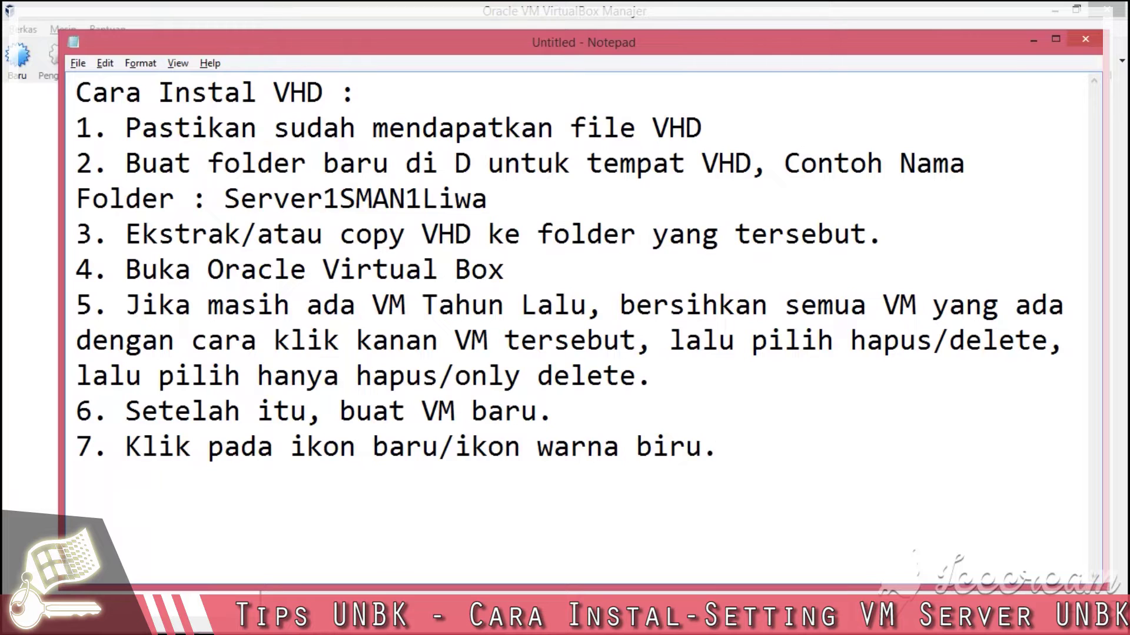
# Switch to VirtualBox, restore its window to a smaller size, and point a red arrow at Baru in a screen capture.
pyautogui.hotkey('alt', 'Tab')
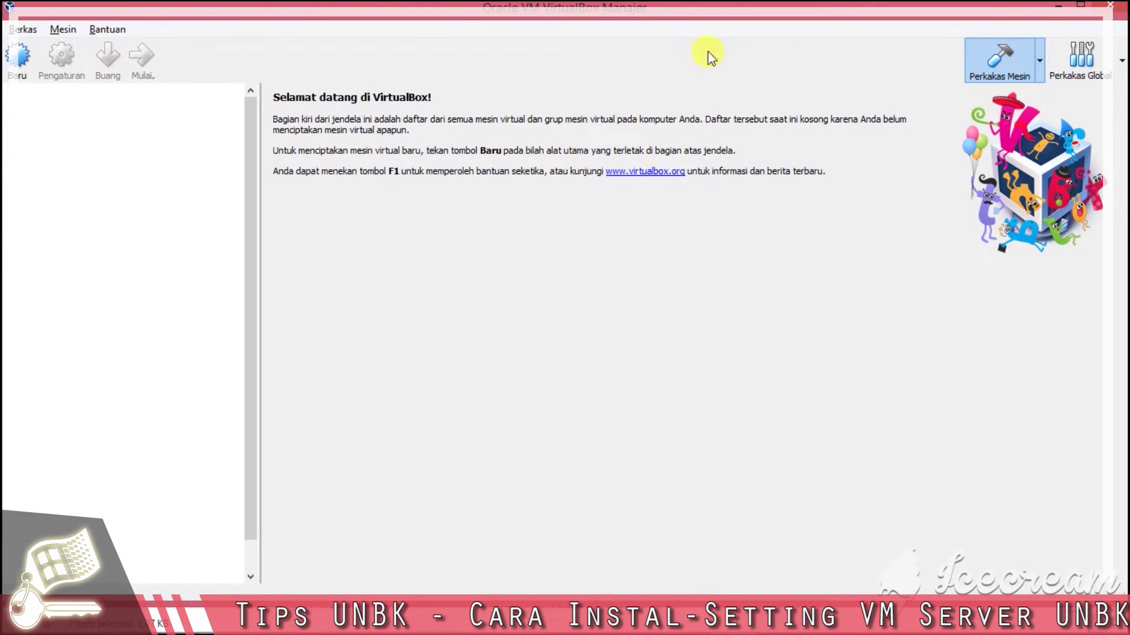
pyautogui.moveTo(22, 18); pyautogui.dragTo(185, 71)
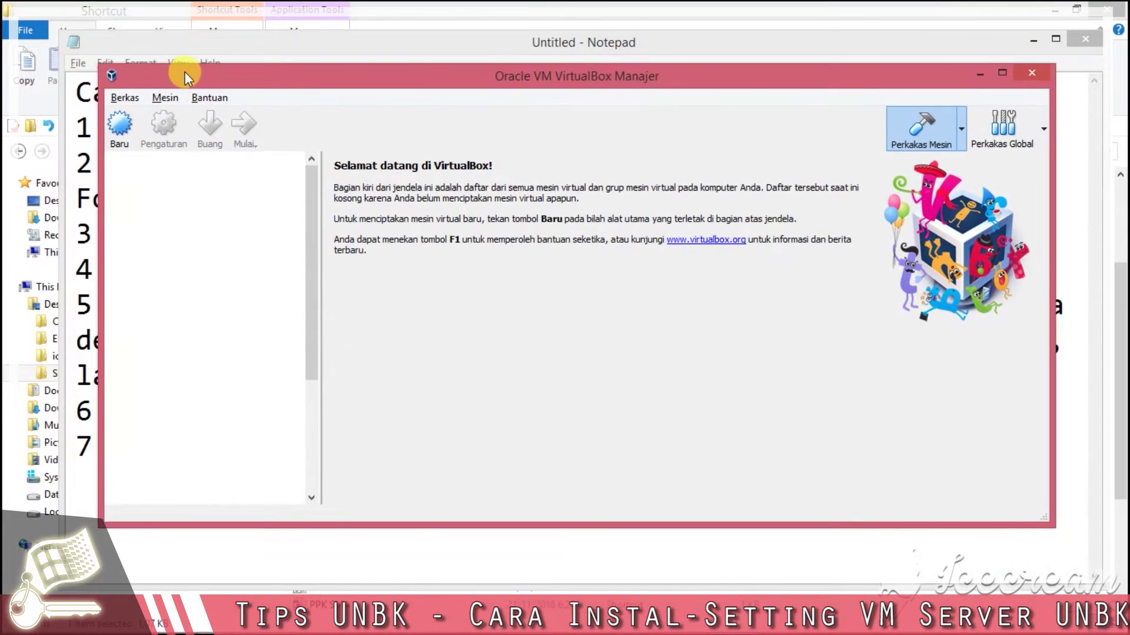
pyautogui.press('F6')
pyautogui.moveTo(591, 415); pyautogui.dragTo(90, 86)
pyautogui.click(607, 302)
pyautogui.moveTo(381, 271)
pyautogui.mouseDown()
pyautogui.moveTo(228, 171)
pyautogui.moveTo(131, 137)
pyautogui.mouseUp()
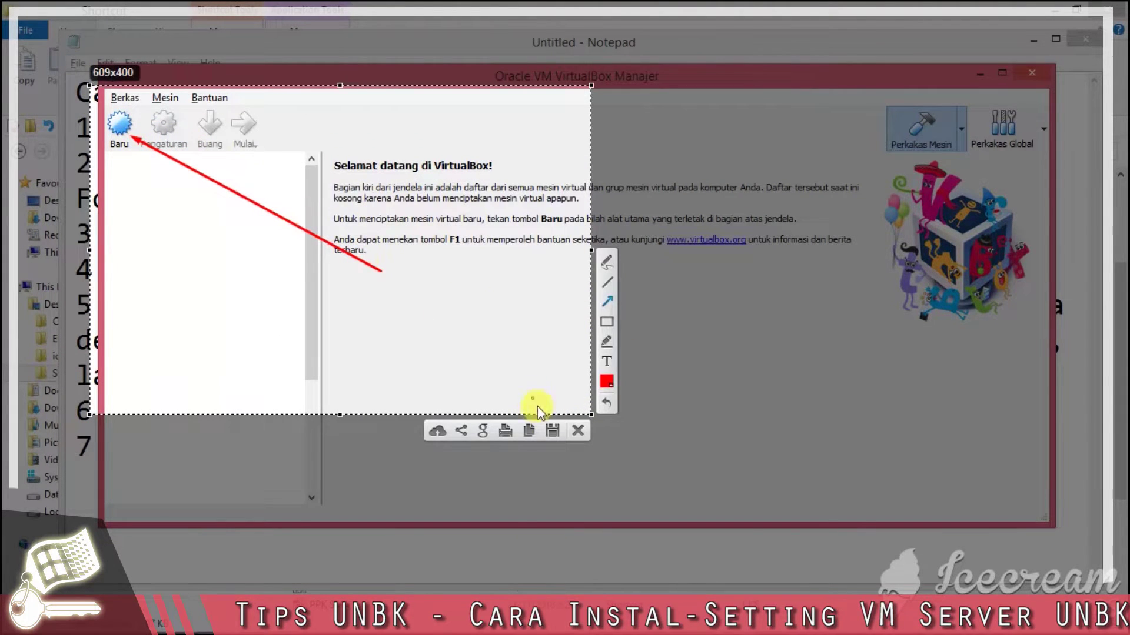
pyautogui.click(578, 431)
# Open the dialog for a new virtual machine, and switch to Notepad to add the note item "8. Pilih Microsoft Windows".
pyautogui.hotkey('ctrl', 'n')
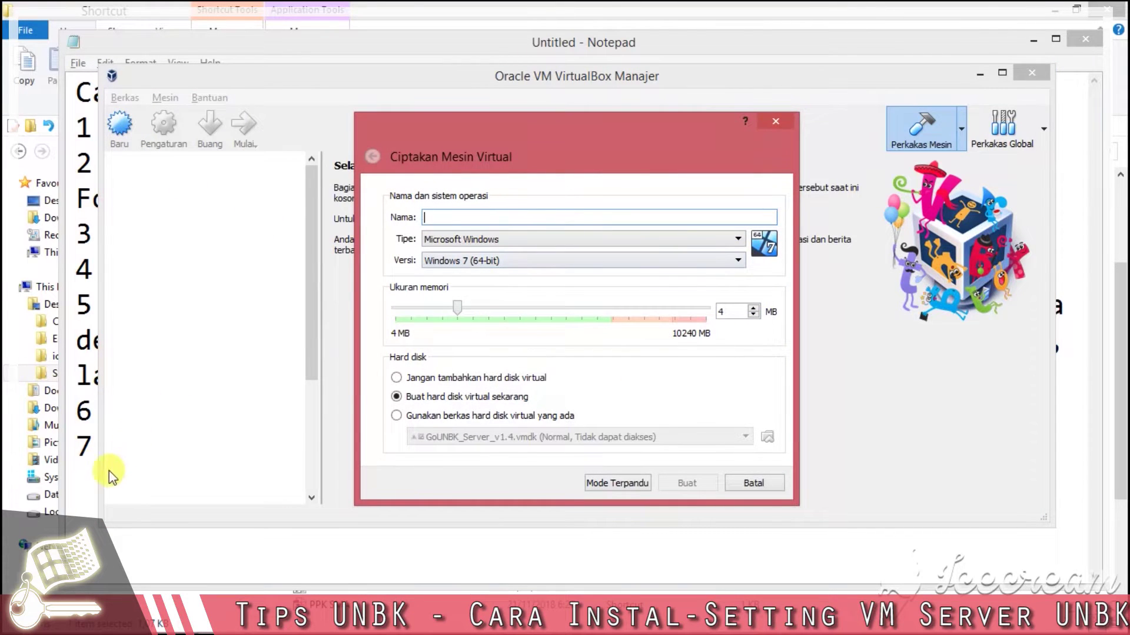
pyautogui.click(82, 467)
pyautogui.click(745, 461)
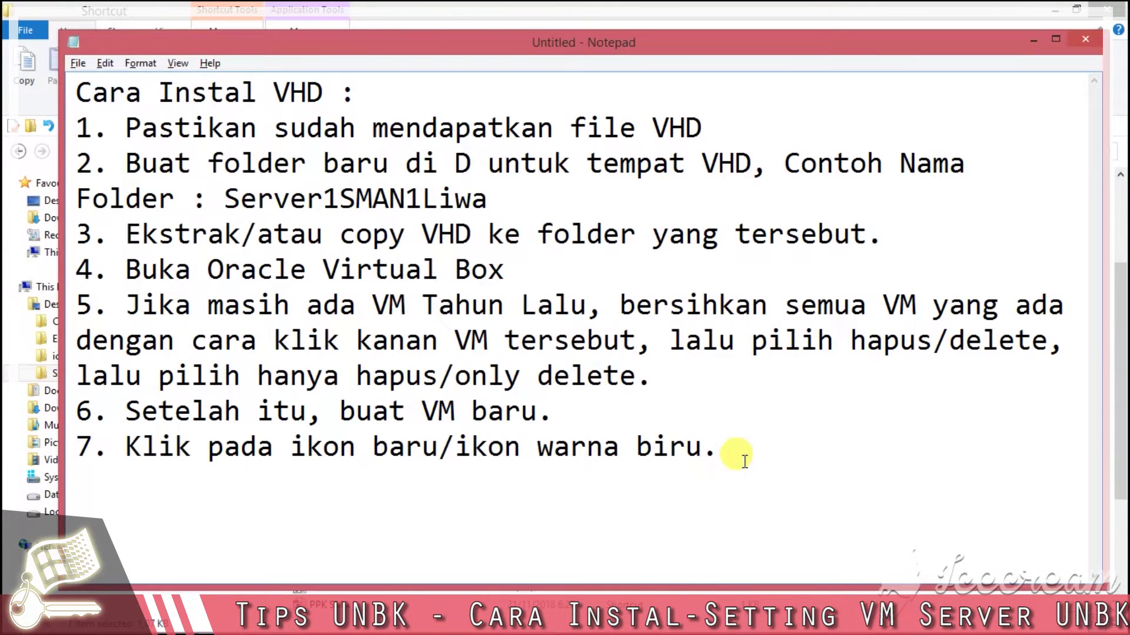
pyautogui.press('Return')
pyautogui.write('8. P')
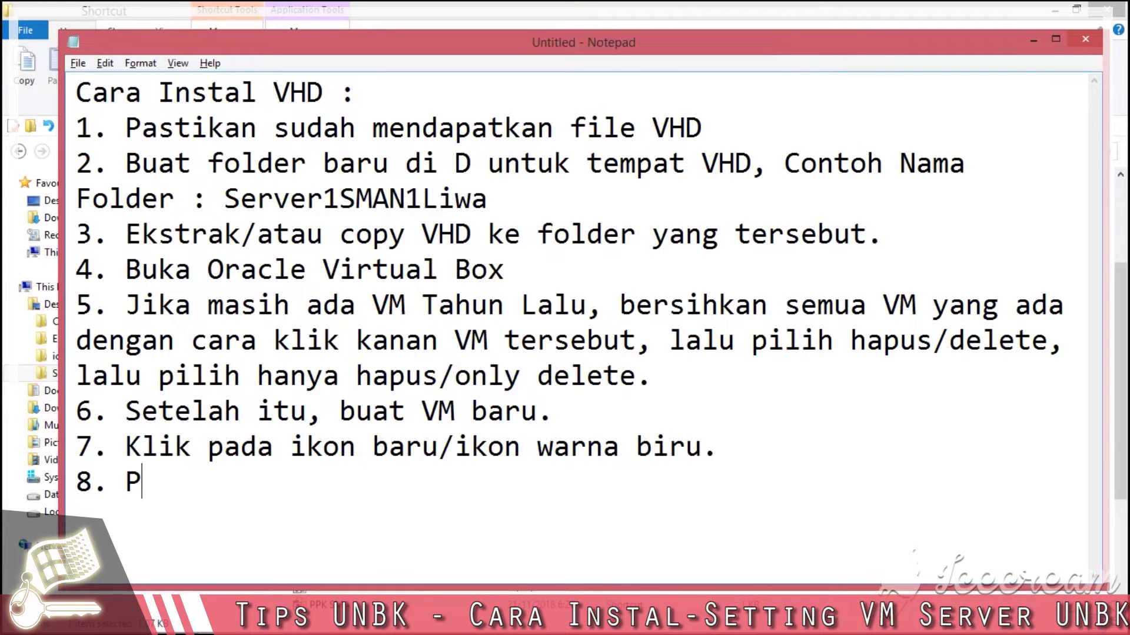
pyautogui.write('ilih m')
pyautogui.press('BackSpace')
pyautogui.write('Mico')
pyautogui.press('BackSpace')
pyautogui.write('rosoft WInd')
pyautogui.press('BackSpace')
pyautogui.write('ind')
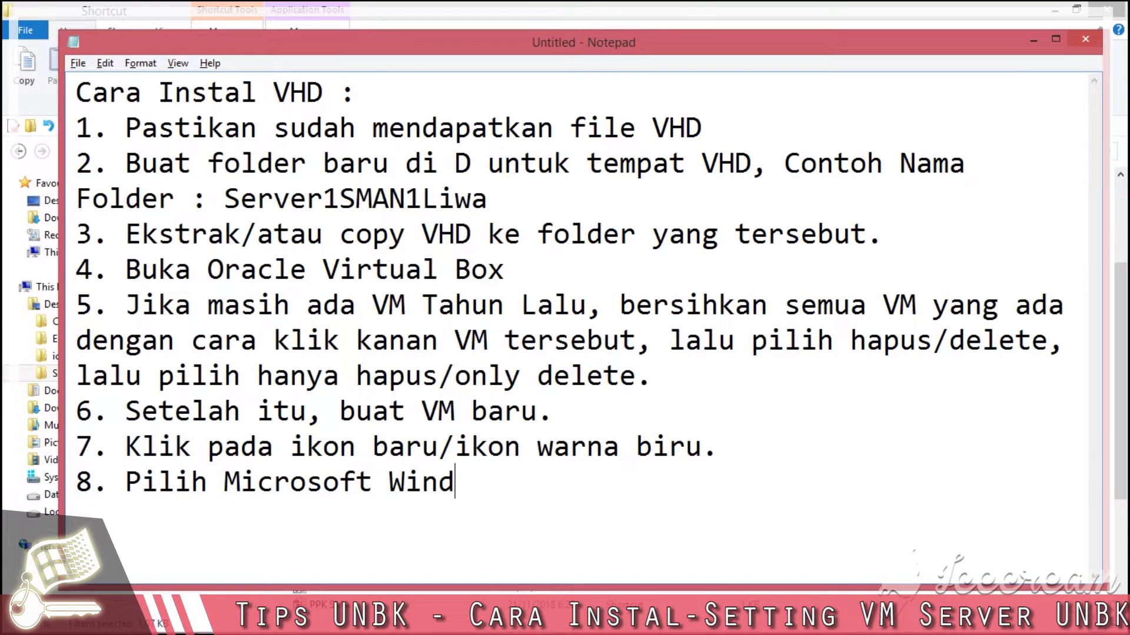
pyautogui.write('ows')
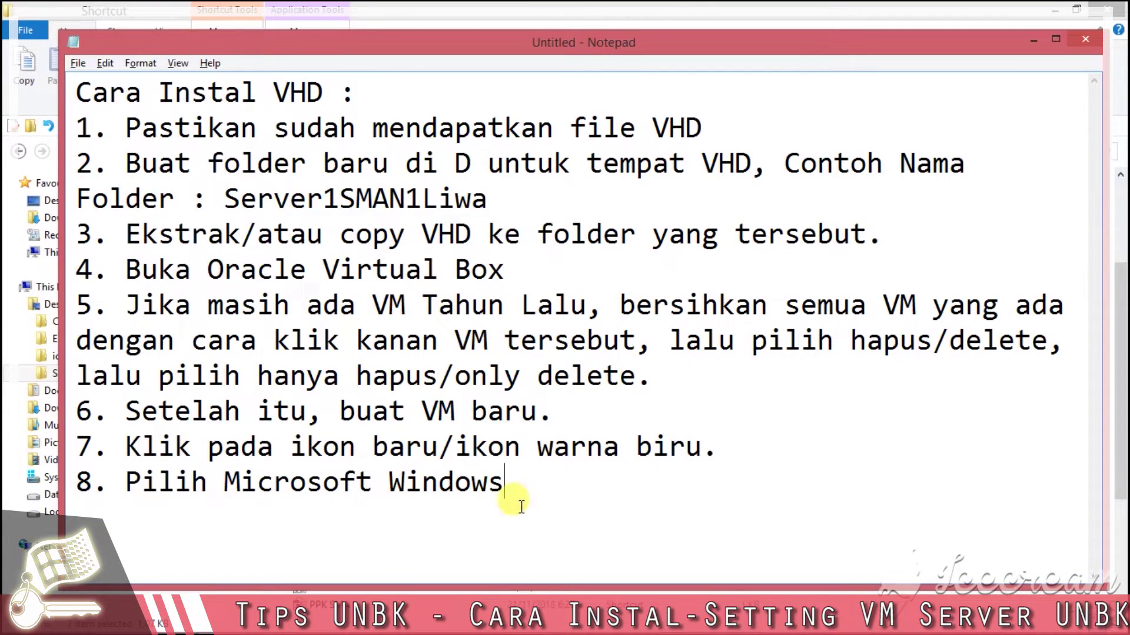
# Insert "Beri nama VM sesuai server dan nama sekolah, misal Server1SMAN1LIwa" before "Pilih" in note item 8.
pyautogui.click(122, 482)
pyautogui.write('Beri n')
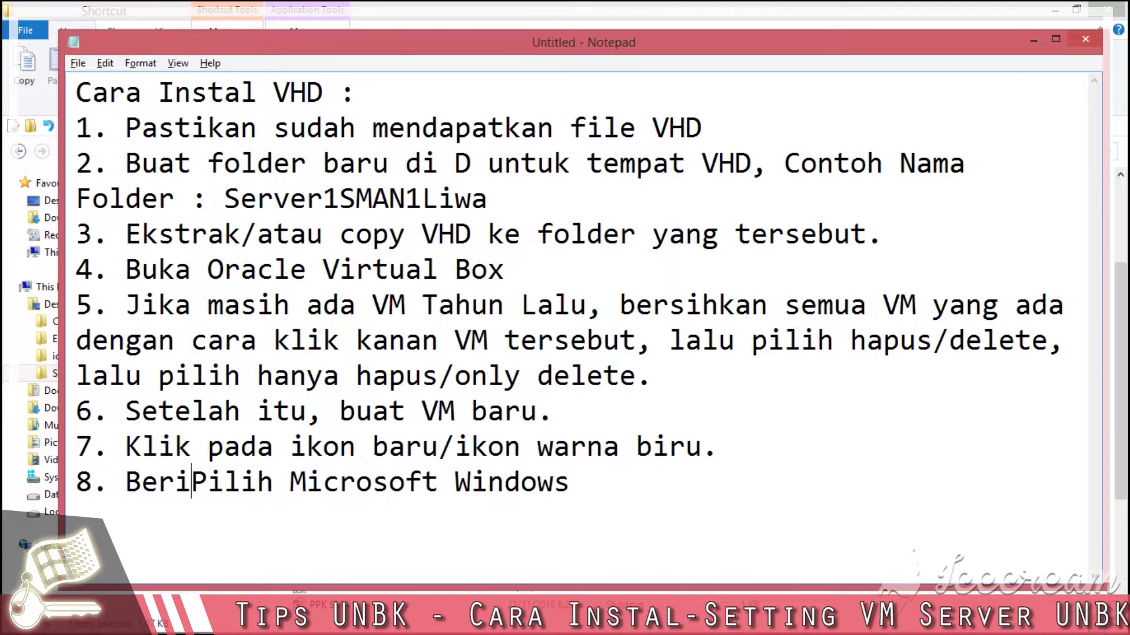
pyautogui.press('BackSpace')
pyautogui.write('nama ')
pyautogui.write('VM : Se')
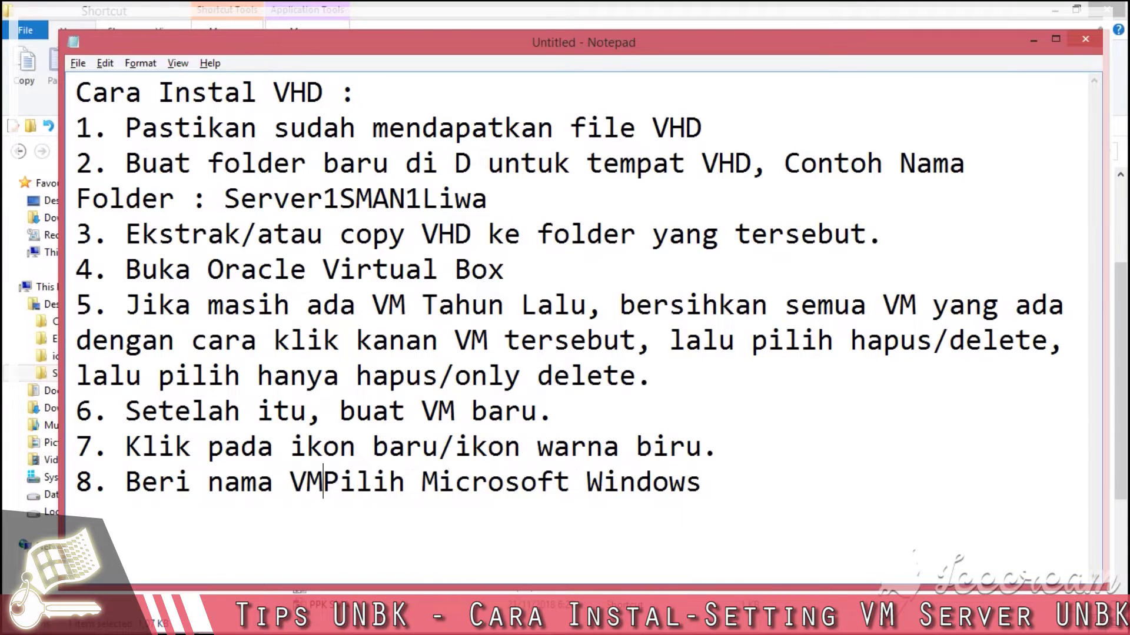
pyautogui.press('BackSpace')
pyautogui.press('BackSpace')
pyautogui.press('BackSpace')
pyautogui.press('BackSpace')
pyautogui.press('BackSpace')
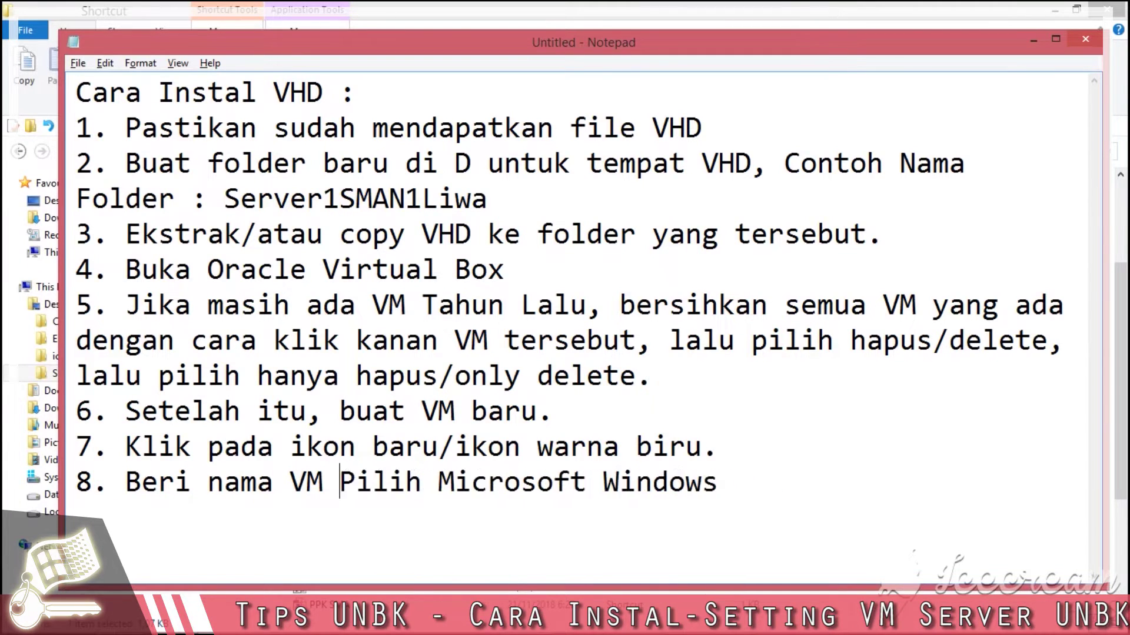
pyautogui.write('sesuai ')
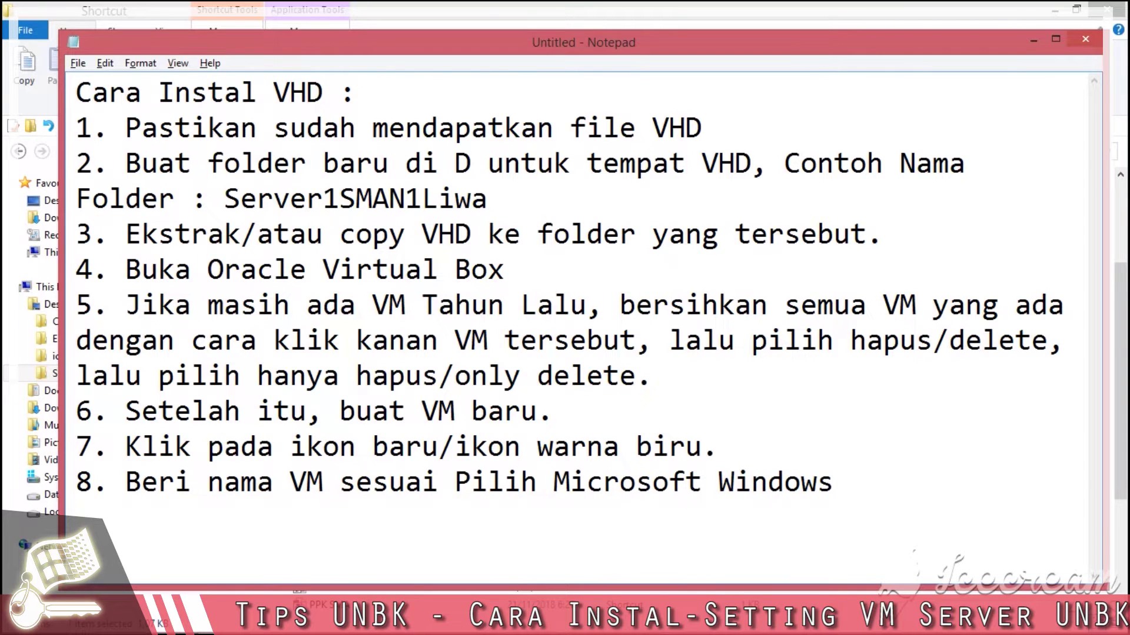
pyautogui.write('server dan nam')
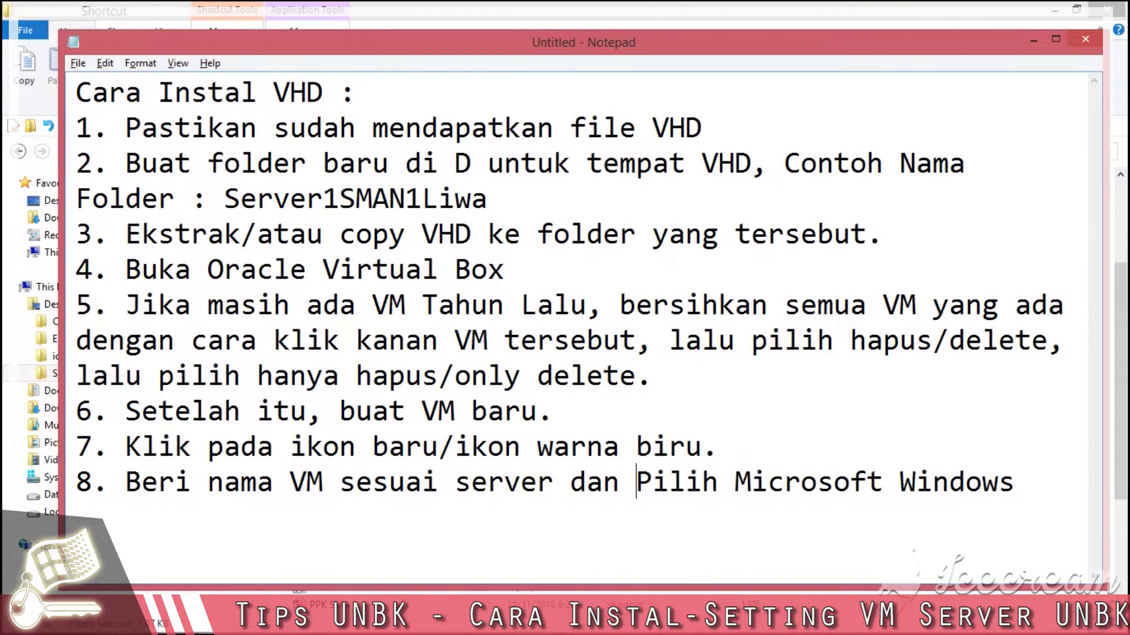
pyautogui.write('a sekolah, misa')
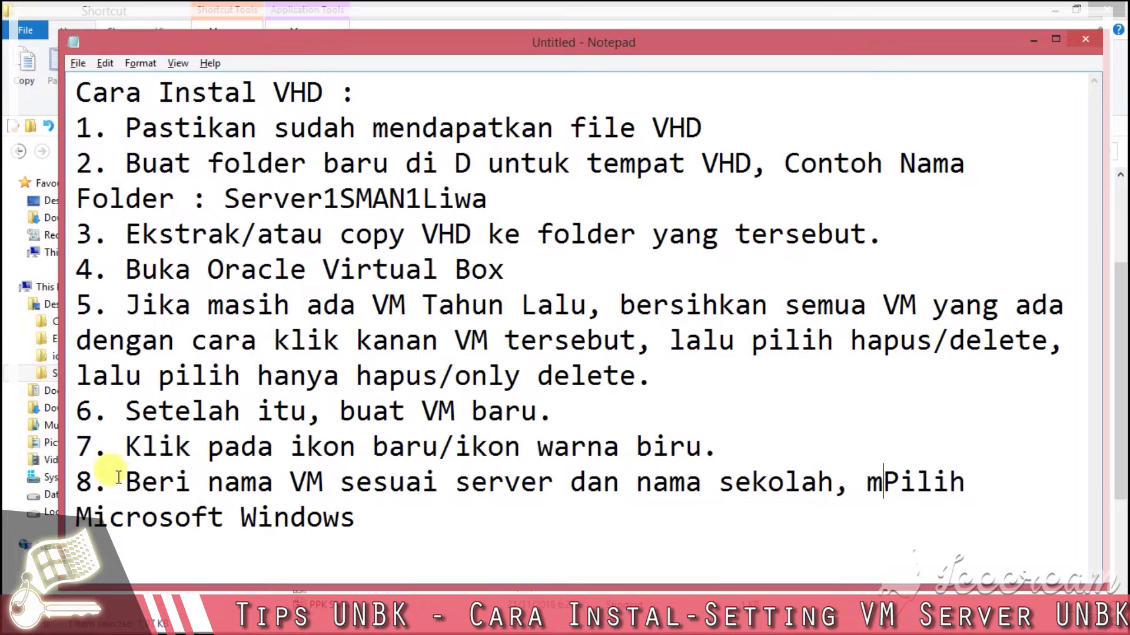
pyautogui.write('l Server')
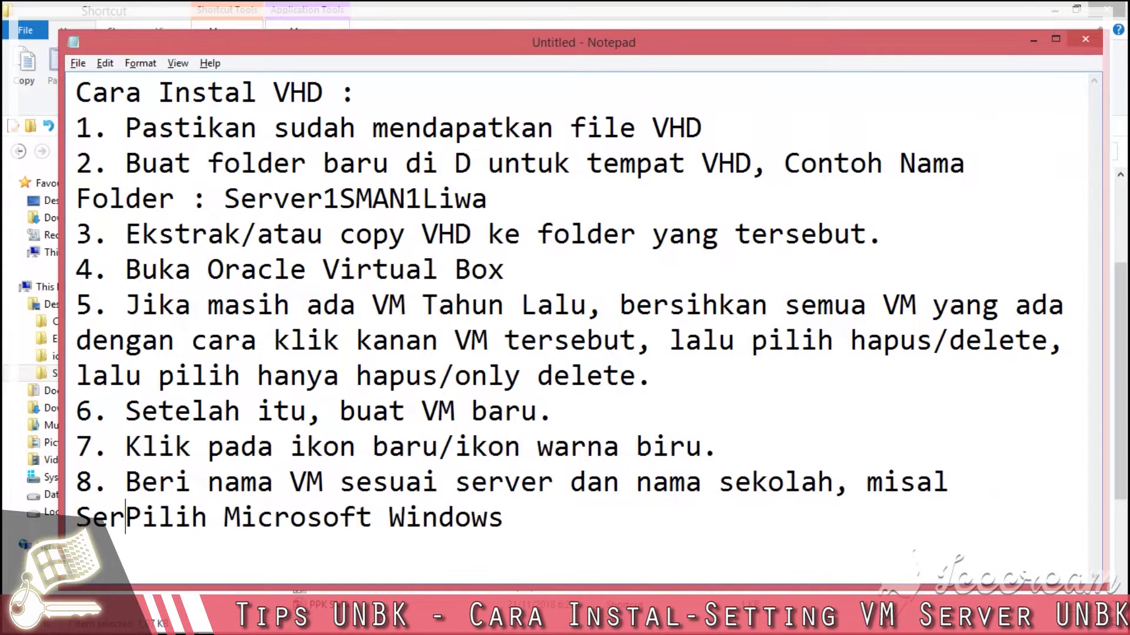
pyautogui.write('1SMAN1LIw')
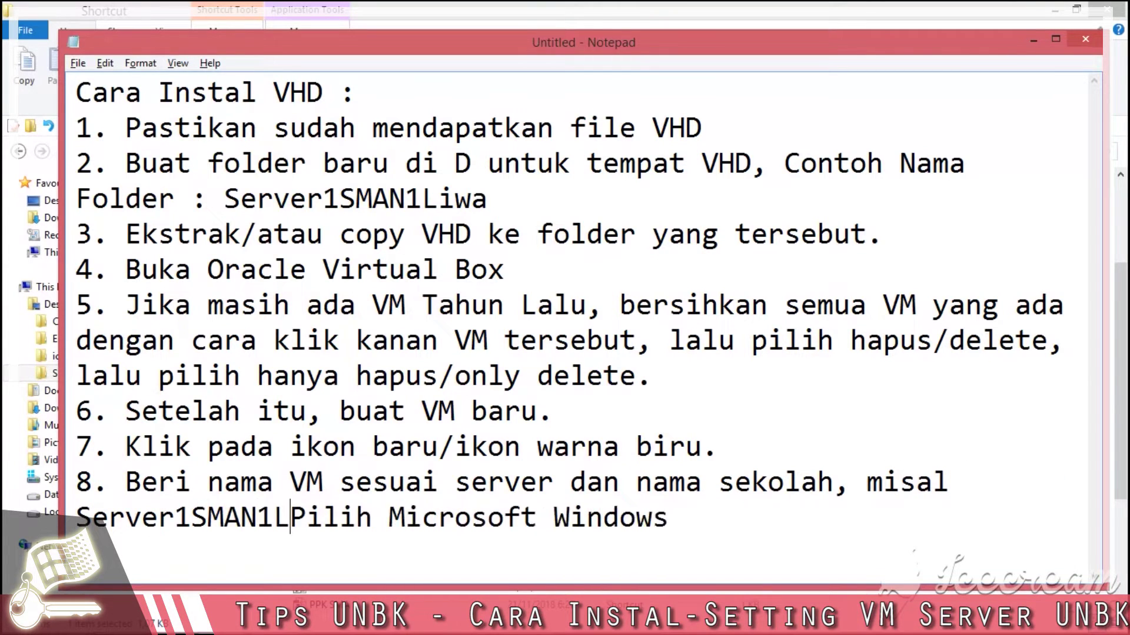
pyautogui.write('a')
# Split "Pilih Microsoft Windows" off as note item 9 and correct the example name in item 8 to Server1SMAN1Liwa.
pyautogui.press('Return')
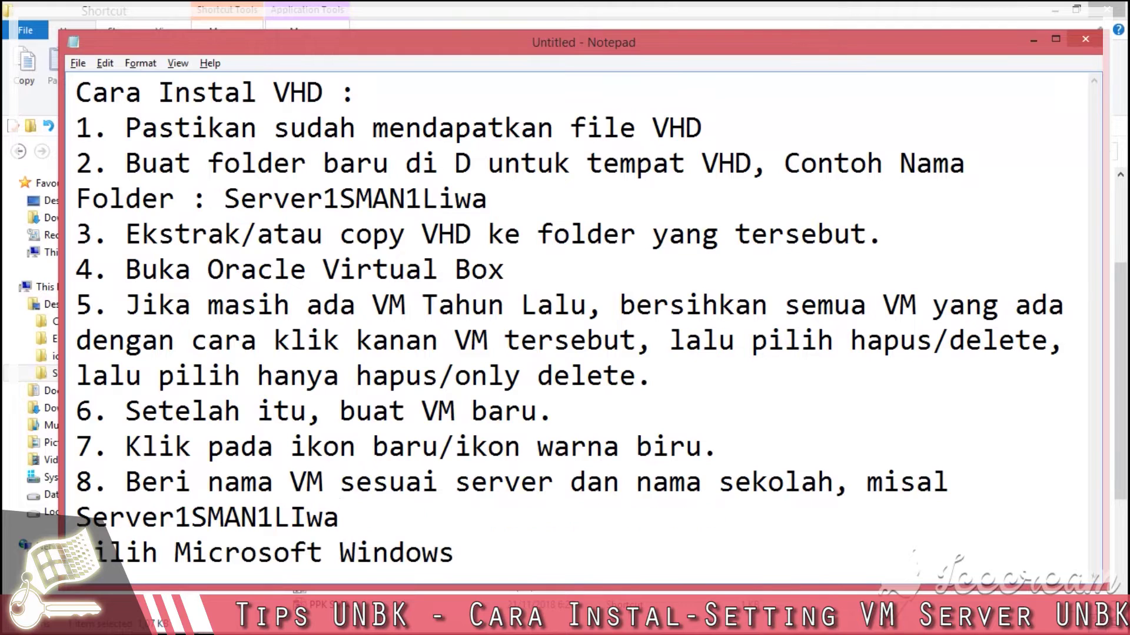
pyautogui.write('9.')
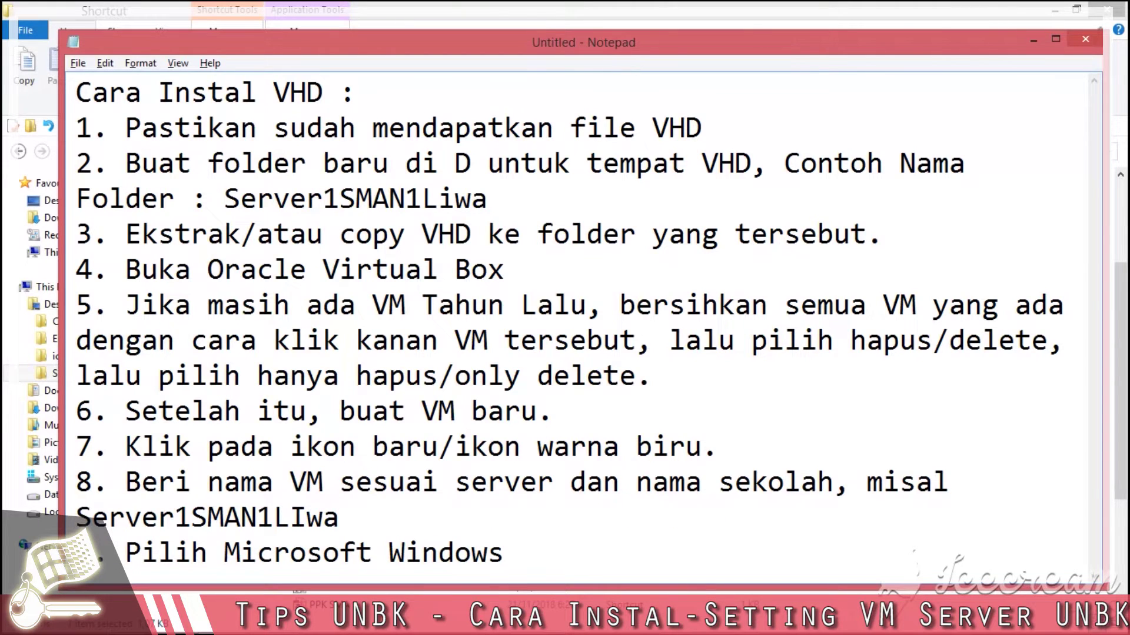
pyautogui.doubleClick(354, 510)
pyautogui.click(307, 507)
pyautogui.press('BackSpace')
pyautogui.write('i')
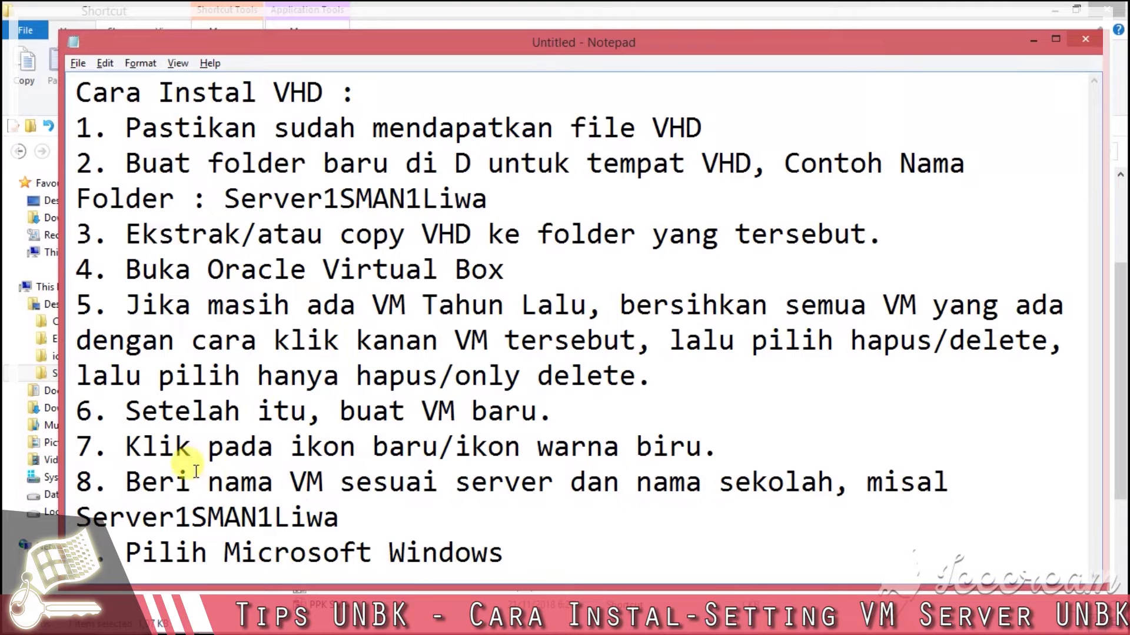
# Insert "tanpa spasi" after "Beri nama VM" in note item 8.
pyautogui.click(334, 483)
pyautogui.write('tanpa sp')
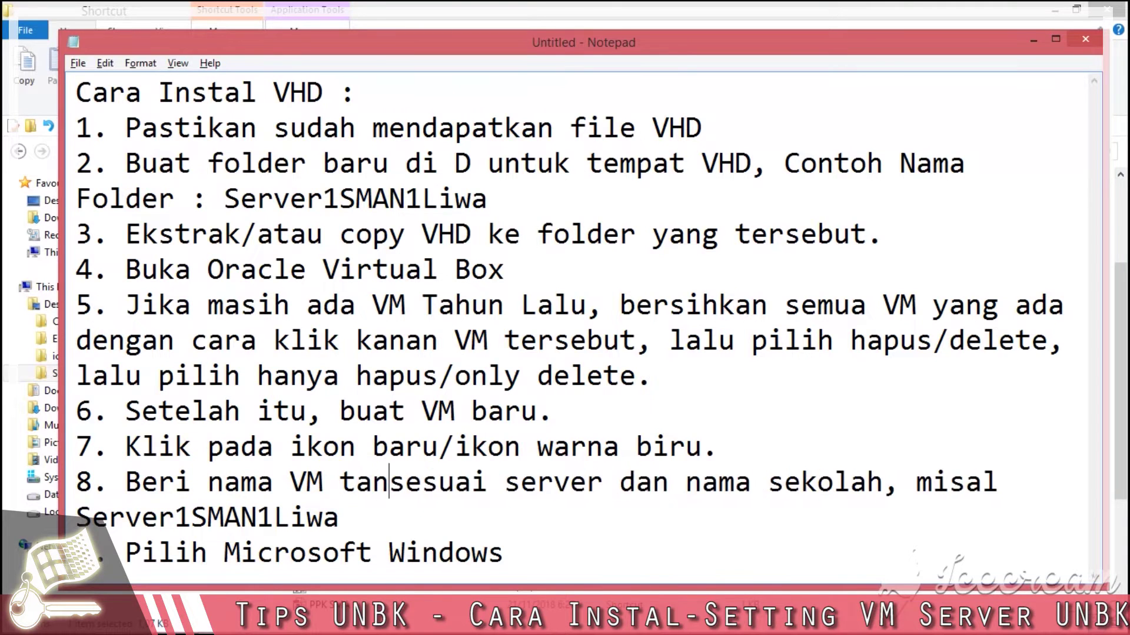
pyautogui.write('asi')
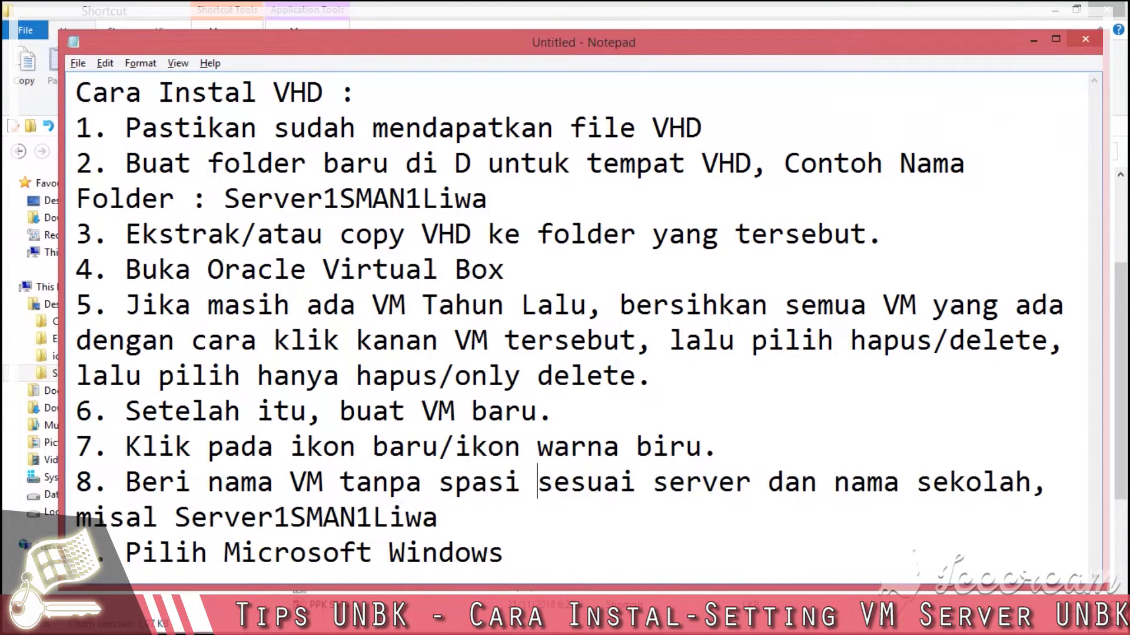
# Mark "tanpa spasi" in note item 8 with a red arrow and rectangle in a screen capture, and discard the capture.
pyautogui.moveTo(171, 403); pyautogui.dragTo(668, 544)
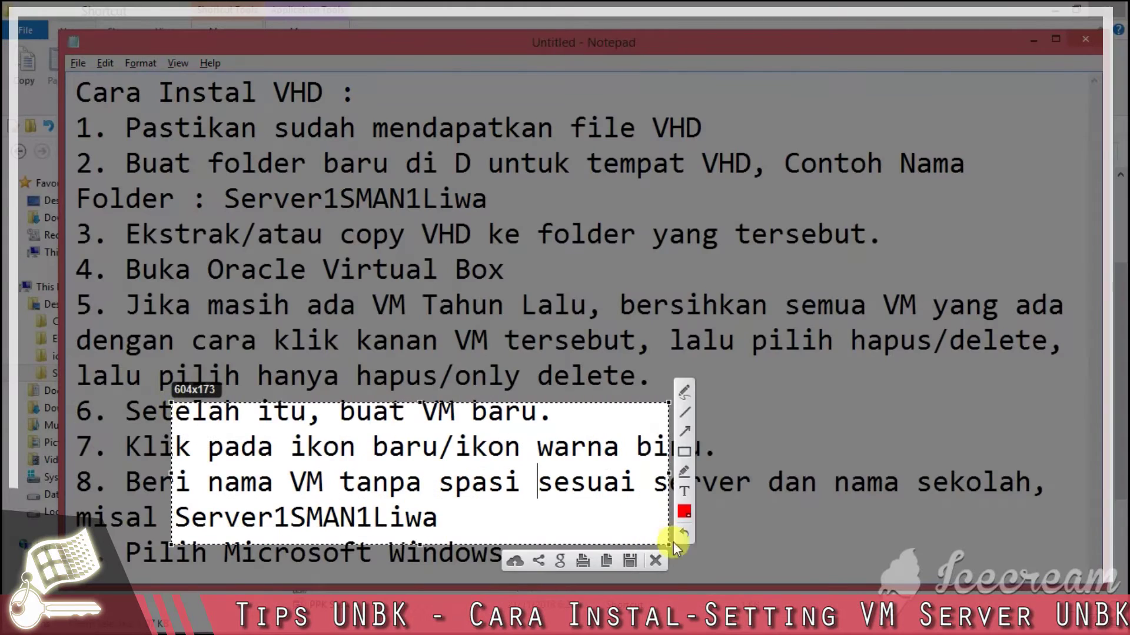
pyautogui.click(687, 439)
pyautogui.moveTo(598, 456); pyautogui.dragTo(441, 462)
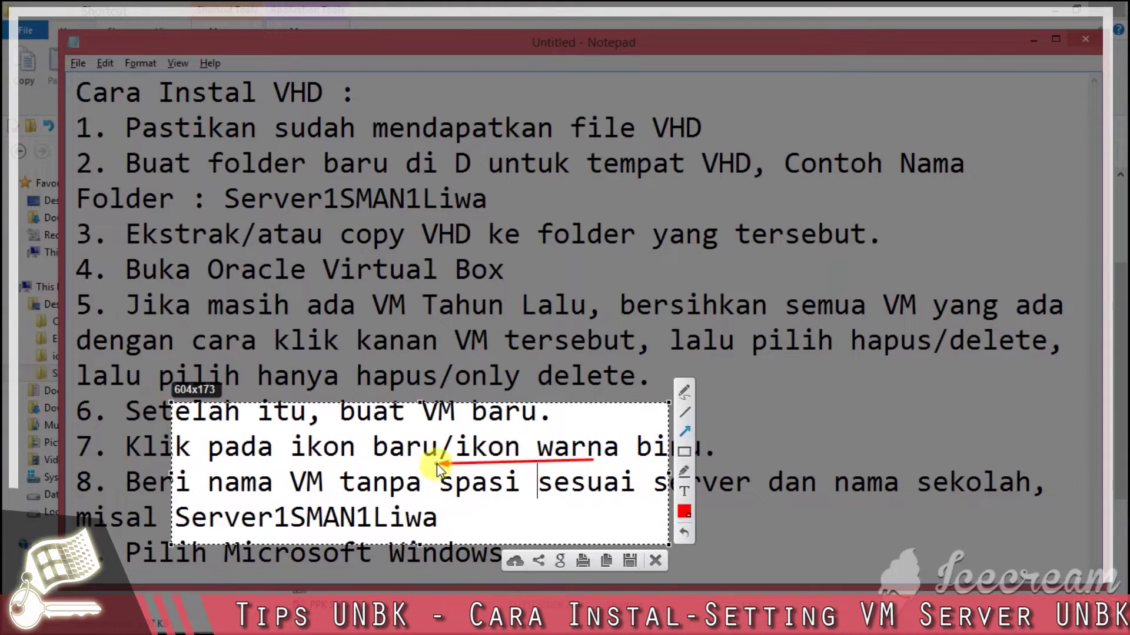
pyautogui.click(694, 452)
pyautogui.moveTo(333, 469); pyautogui.dragTo(526, 505)
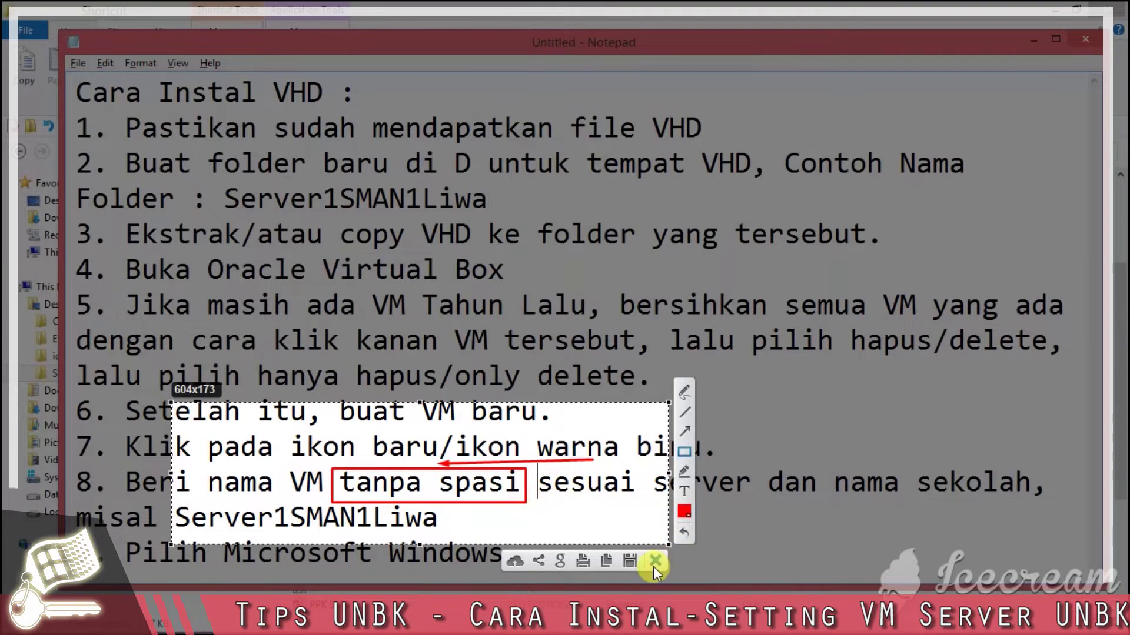
pyautogui.click(653, 565)
# Copy Server1SMAN1Liwa from note item 8 and paste it as the new virtual machine's name in VirtualBox.
pyautogui.moveTo(176, 518); pyautogui.dragTo(438, 519)
pyautogui.hotkey('ctrl', 'c')
pyautogui.hotkey('alt', 'Tab')
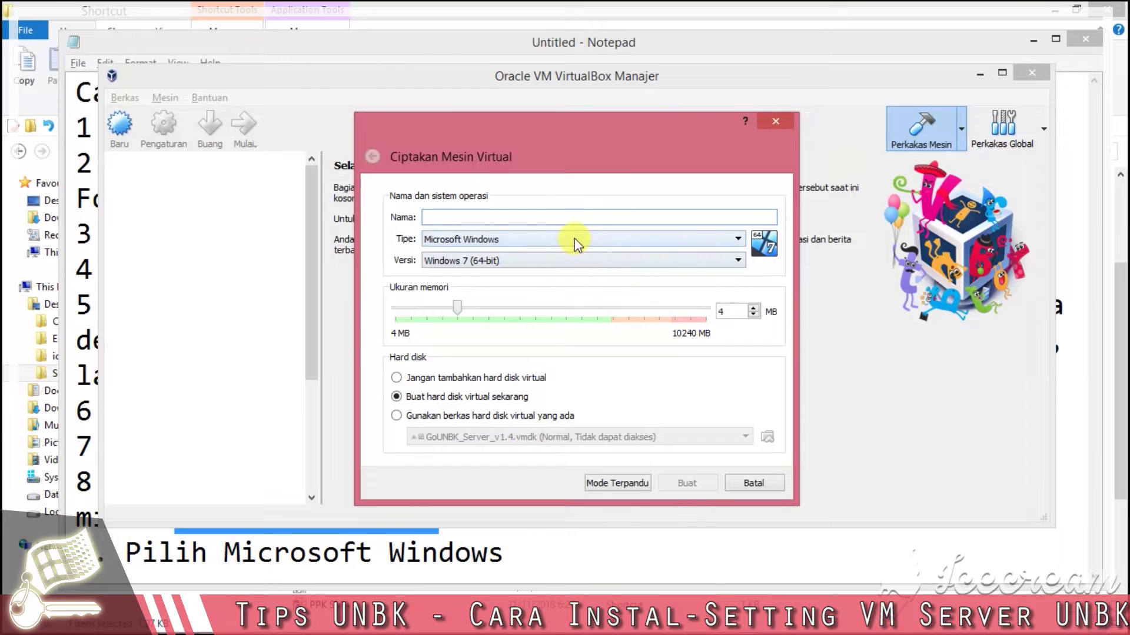
pyautogui.hotkey('ctrl', 'v')
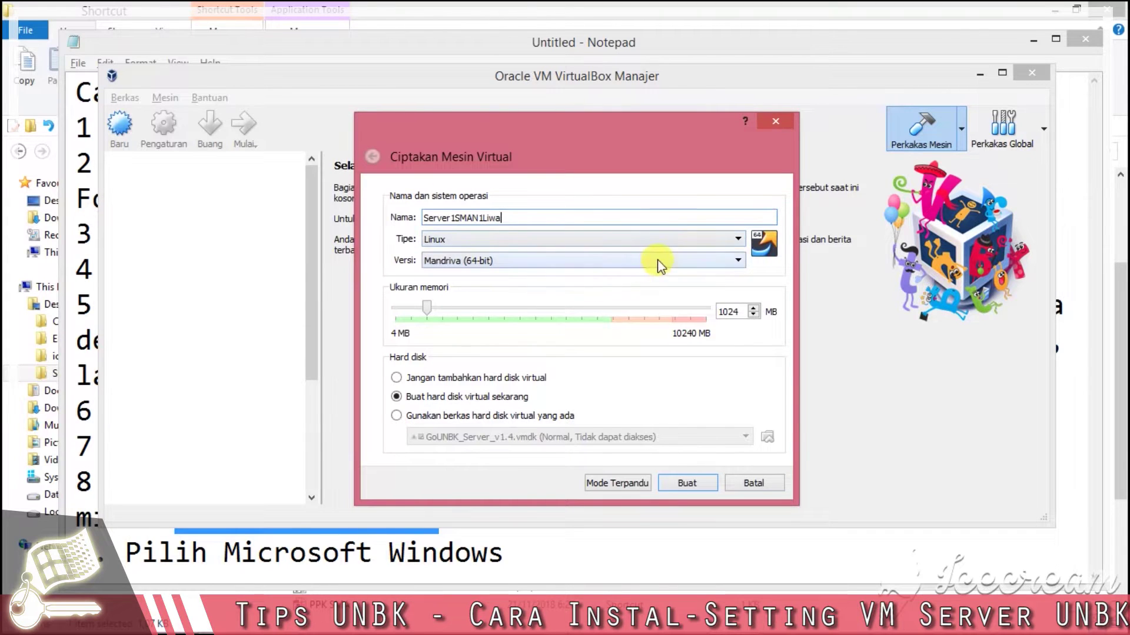
# Switch to Notepad, insert "tipe" before "Microsoft Windows" in the last note item and append ", Versi Mic" to it.
pyautogui.hotkey('alt', 'Tab')
pyautogui.click(224, 554)
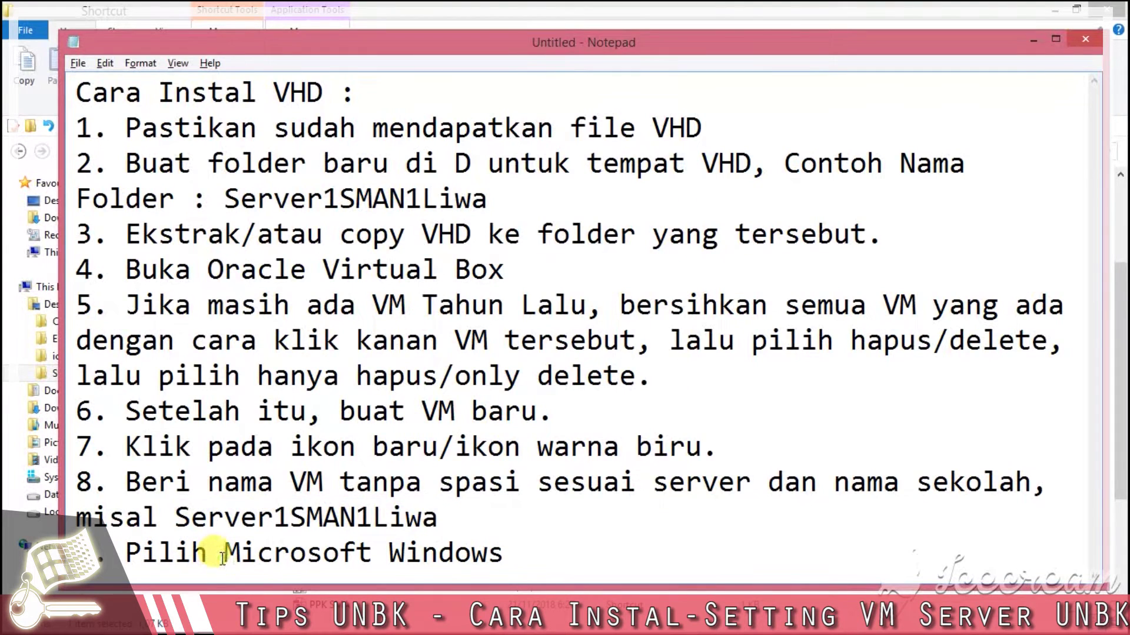
pyautogui.write('tipe')
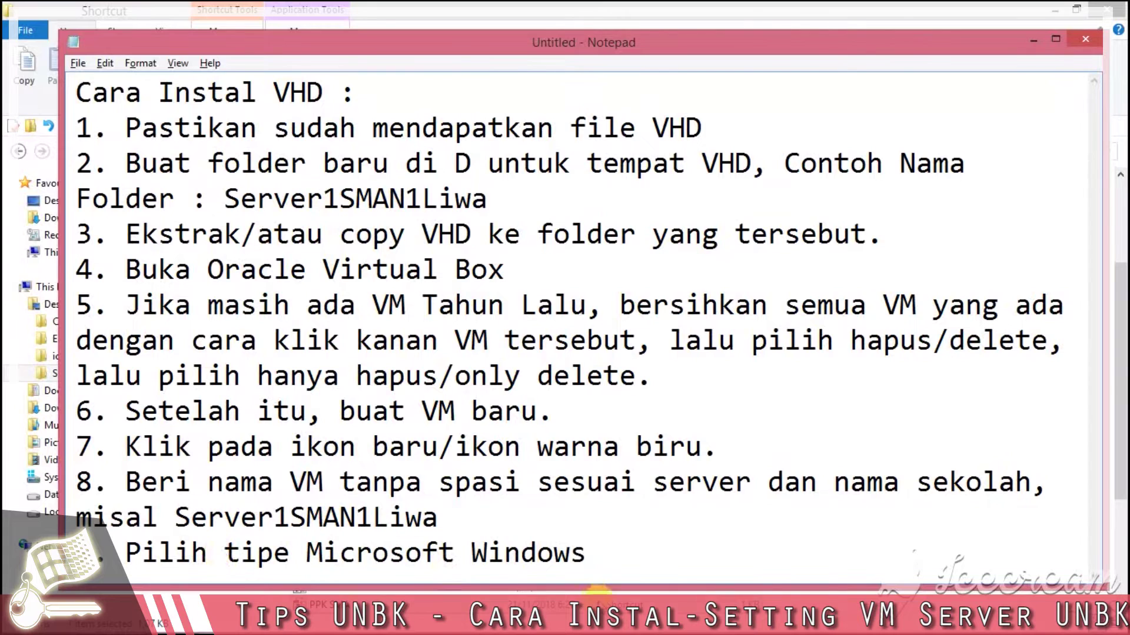
pyautogui.hotkey('alt', 'Tab')
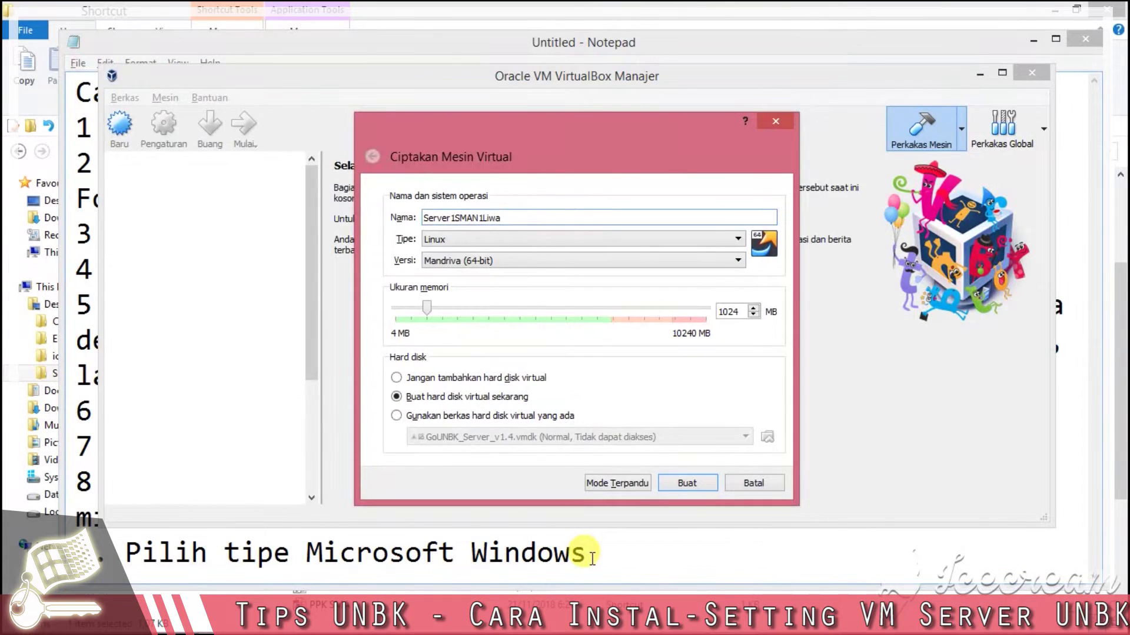
pyautogui.click(591, 558)
pyautogui.write(', Ve')
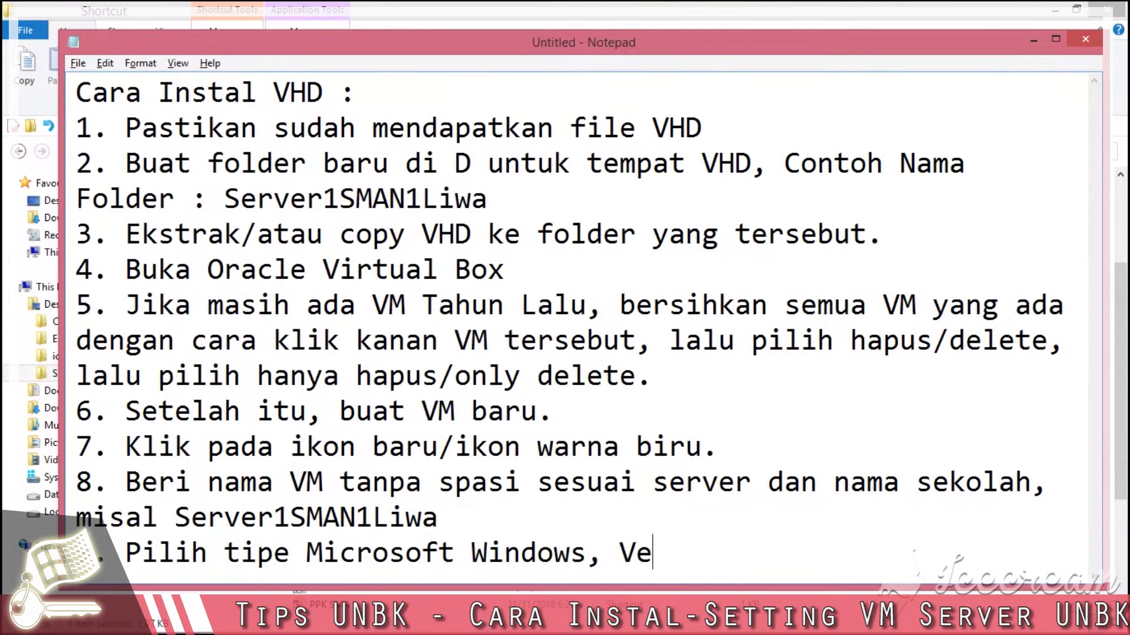
pyautogui.write('rsi Mic')
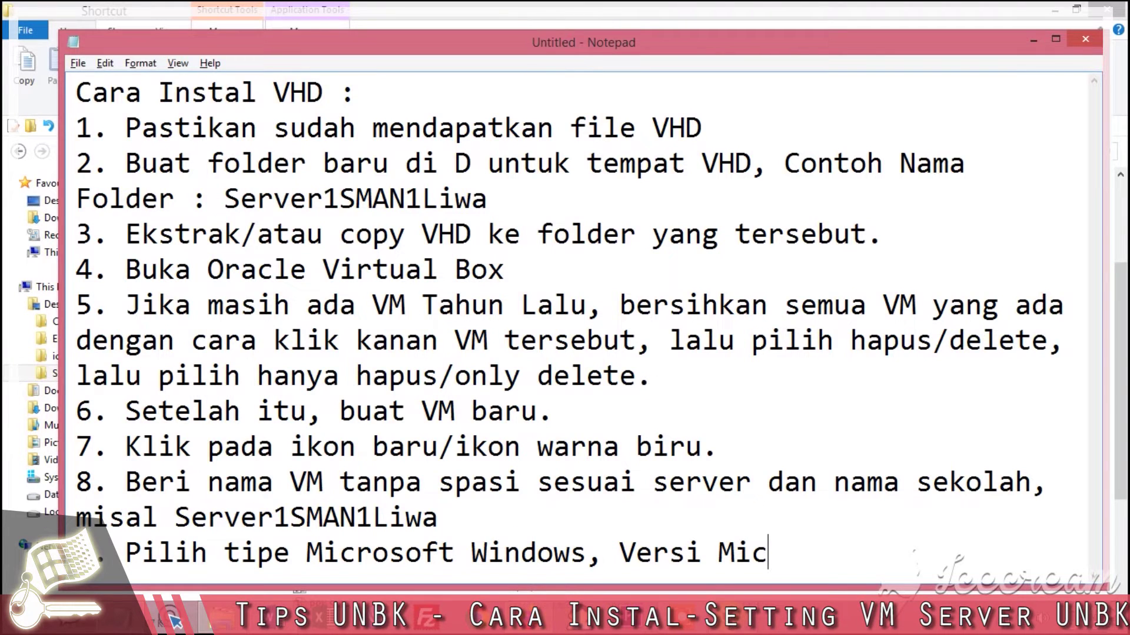
# Switch to VirtualBox and set the new machine's type to Microsoft Windows and its version to Windows 2012 (64-bit).
pyautogui.click(175, 620)
pyautogui.click(694, 241)
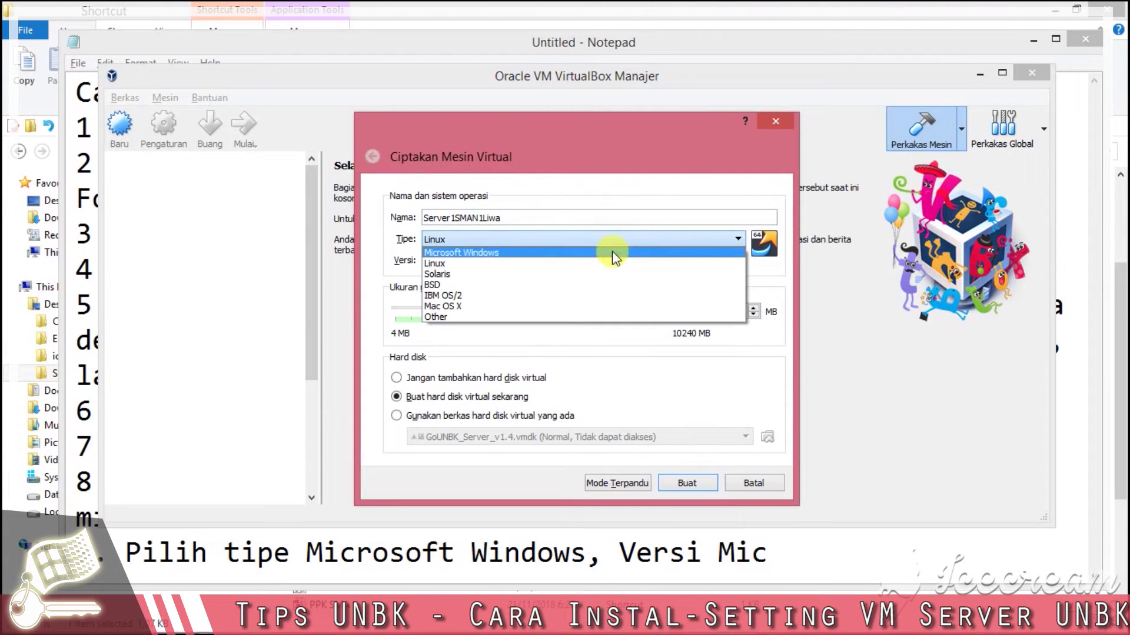
pyautogui.click(613, 257)
pyautogui.click(682, 262)
pyautogui.scroll(-3, 665, 294)
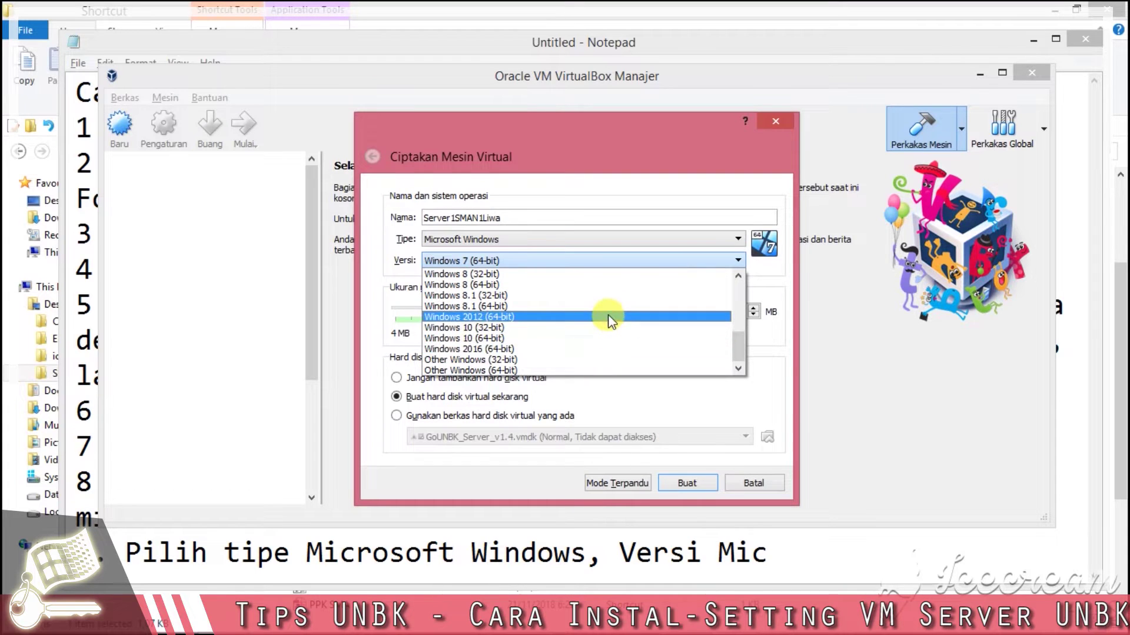
pyautogui.scroll(5, 608, 314)
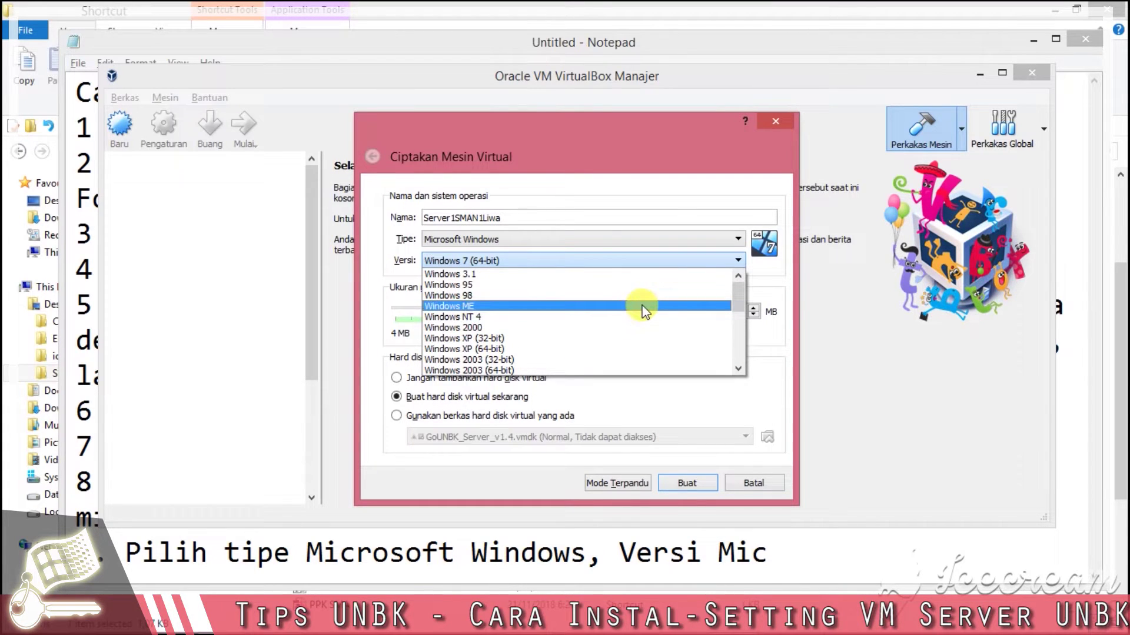
pyautogui.moveTo(743, 293); pyautogui.dragTo(741, 346)
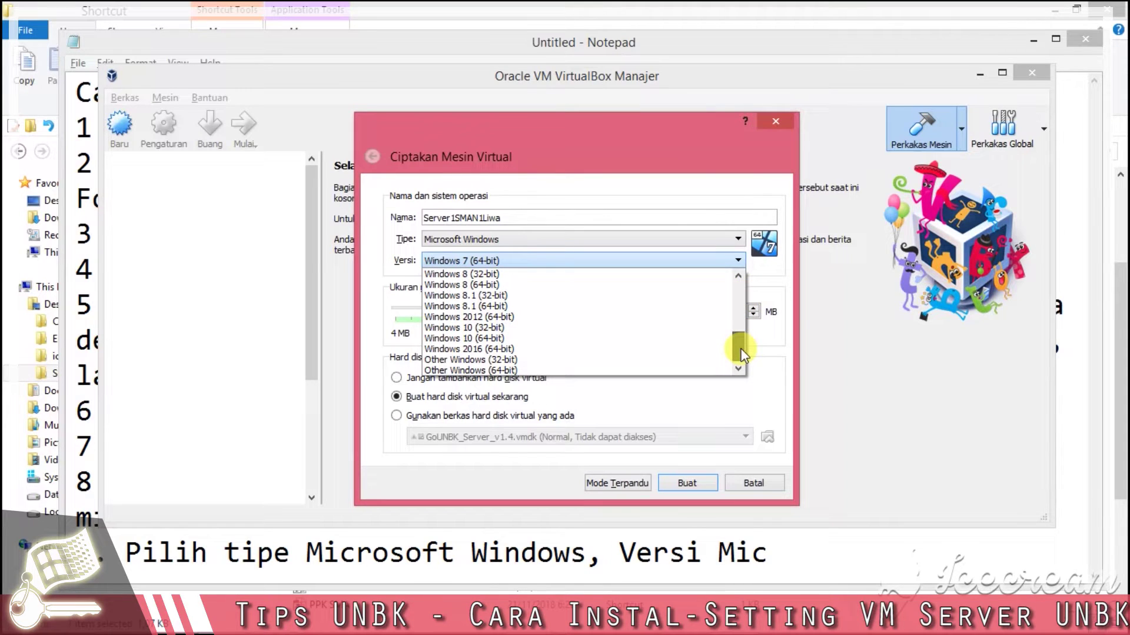
pyautogui.click(636, 320)
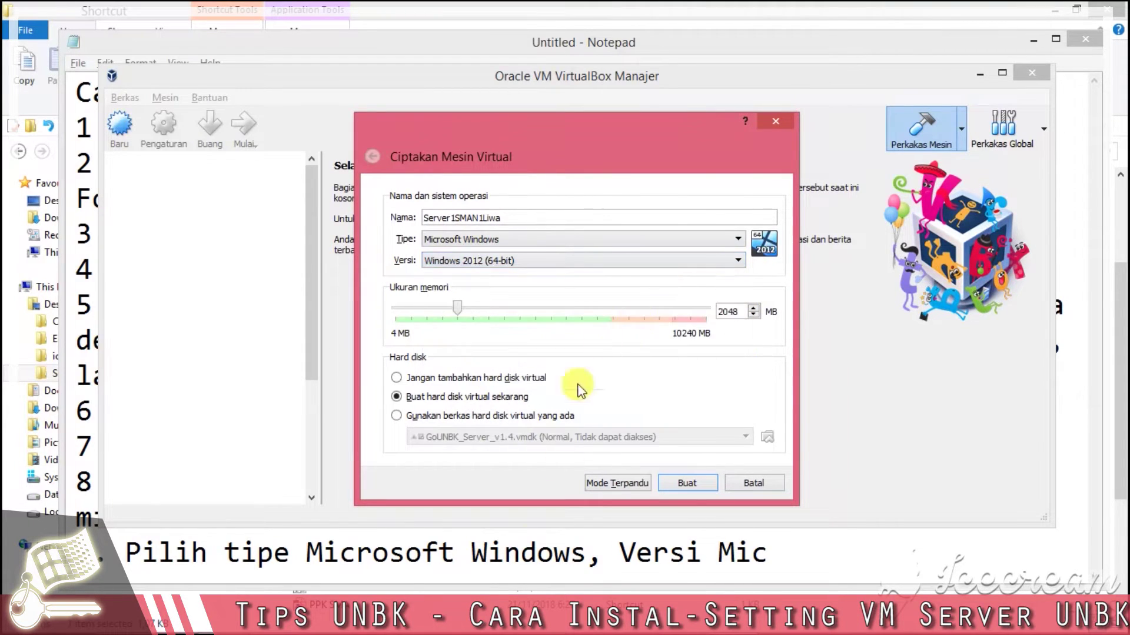
# Switch to Notepad, replace "Mic" at the end of the last note item with "Windows 2012", and return to VirtualBox.
pyautogui.click(781, 561)
pyautogui.press('BackSpace')
pyautogui.press('BackSpace')
pyautogui.write('Windows 2012')
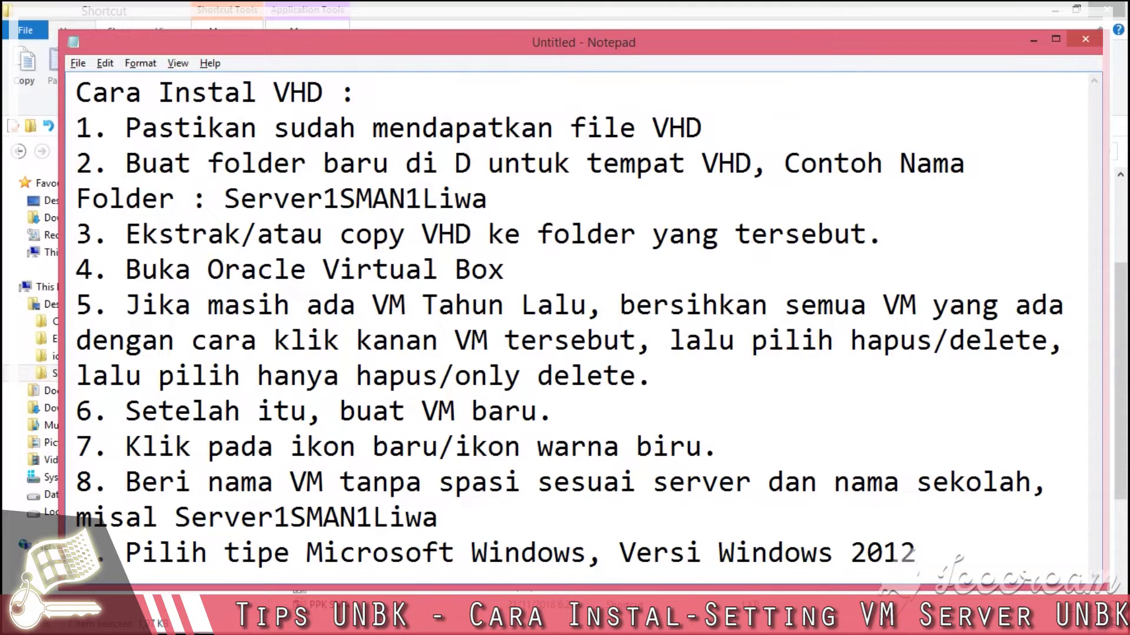
pyautogui.hotkey('alt', 'Tab')
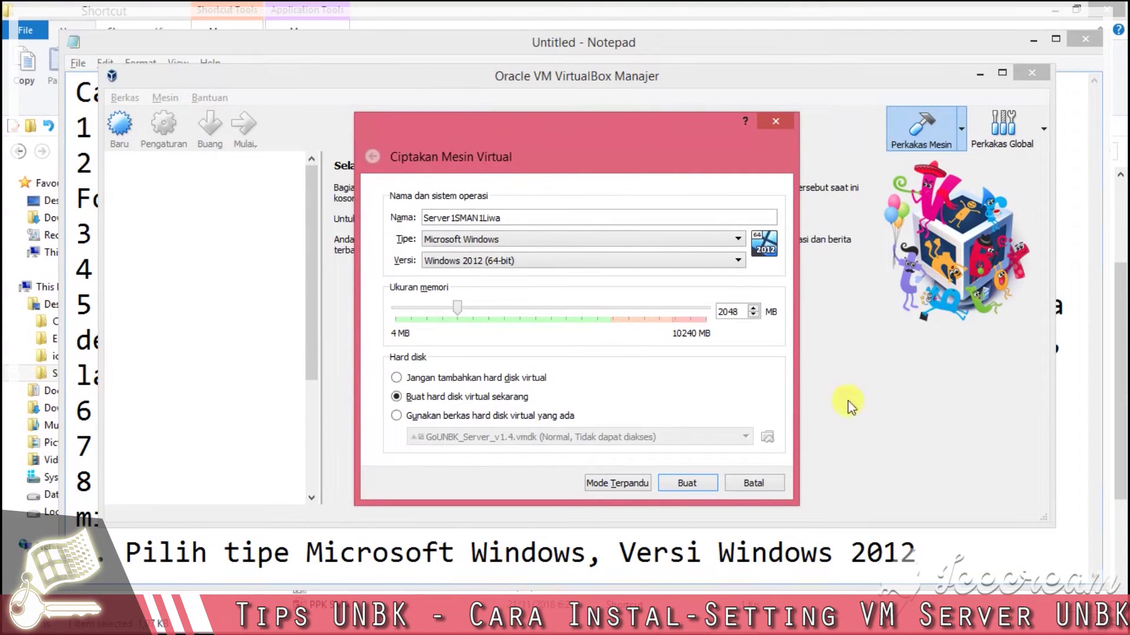
# Set the new machine's memory to 4500 MB and choose to use an existing virtual hard disk file.
pyautogui.write('4500')
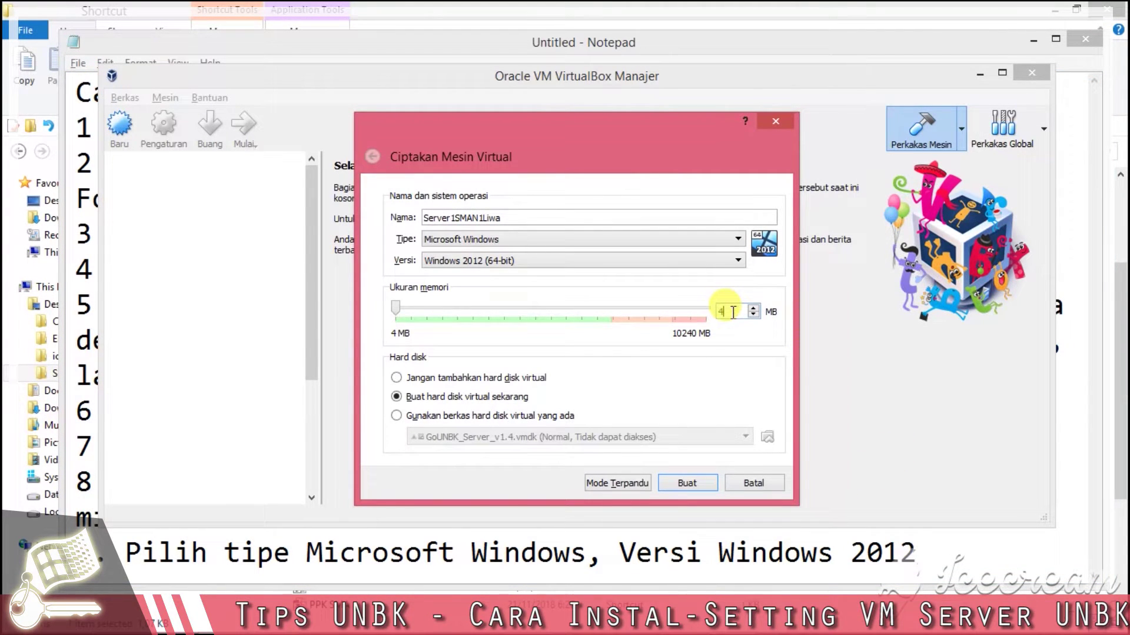
pyautogui.click(494, 415)
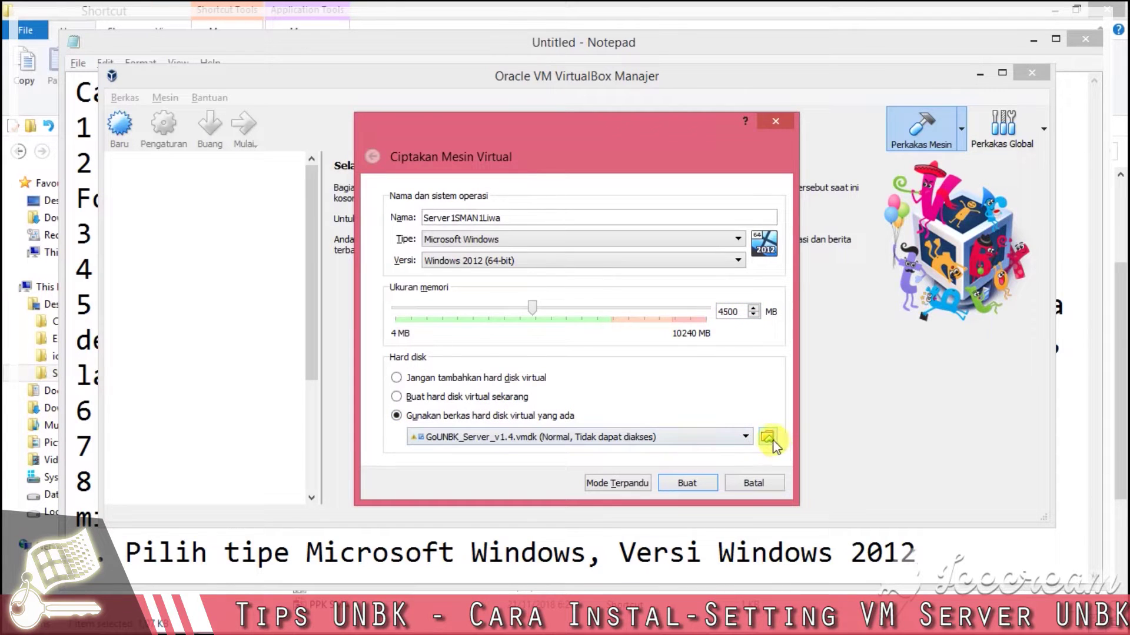
# Switch to Notepad and add note item 10 reading "Ukuran Memory 4500".
pyautogui.click(977, 559)
pyautogui.press('Return')
pyautogui.write('10. Ukuran Memo')
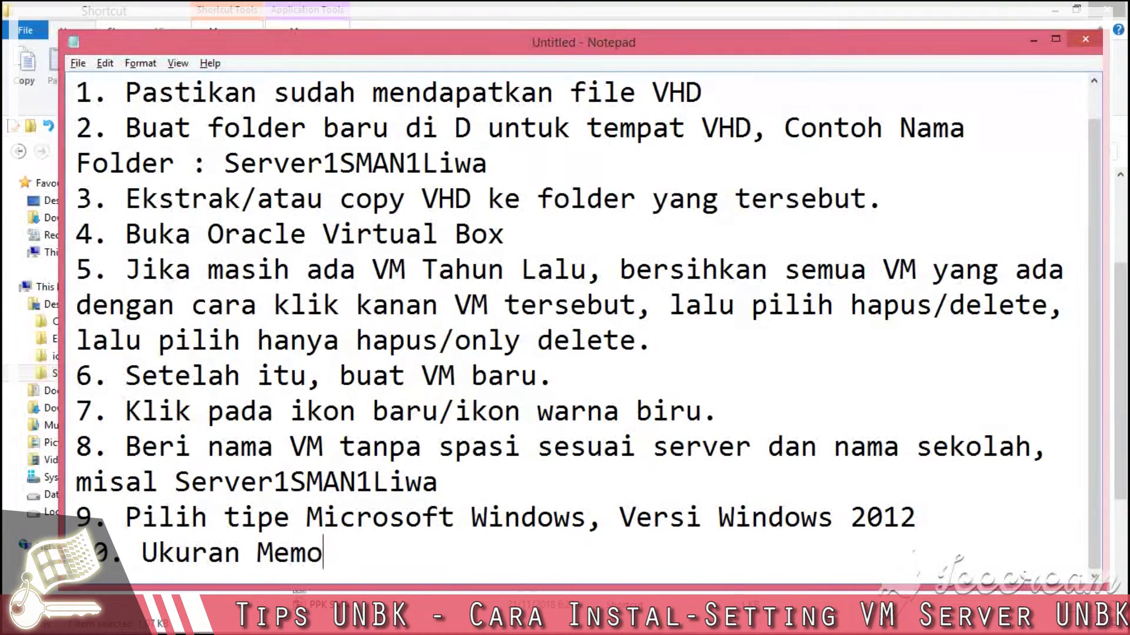
pyautogui.write('ry 4500')
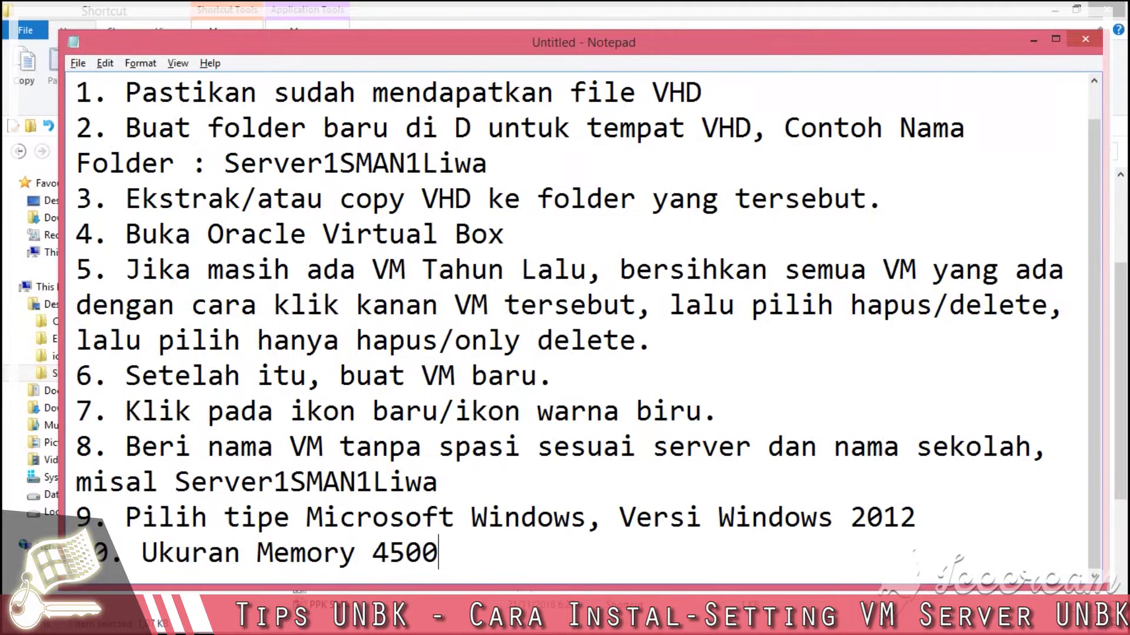
# Add note item 11 reading "Lalu pilih VHD di folder yang tadi dibuat." and return to VirtualBox.
pyautogui.press('Return')
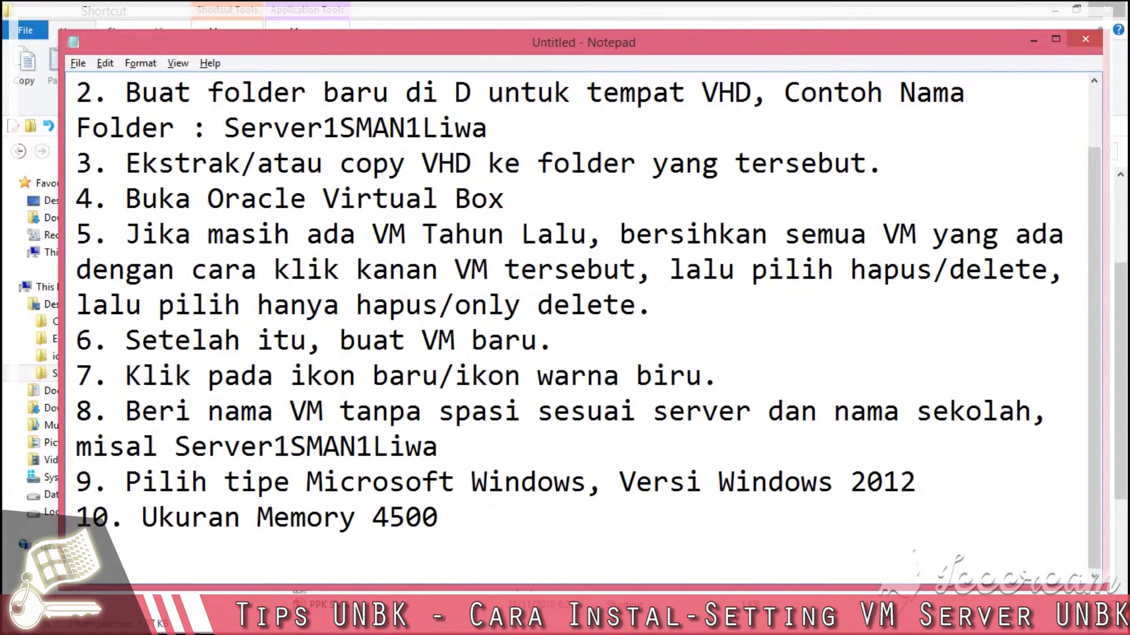
pyautogui.write('11. Lal')
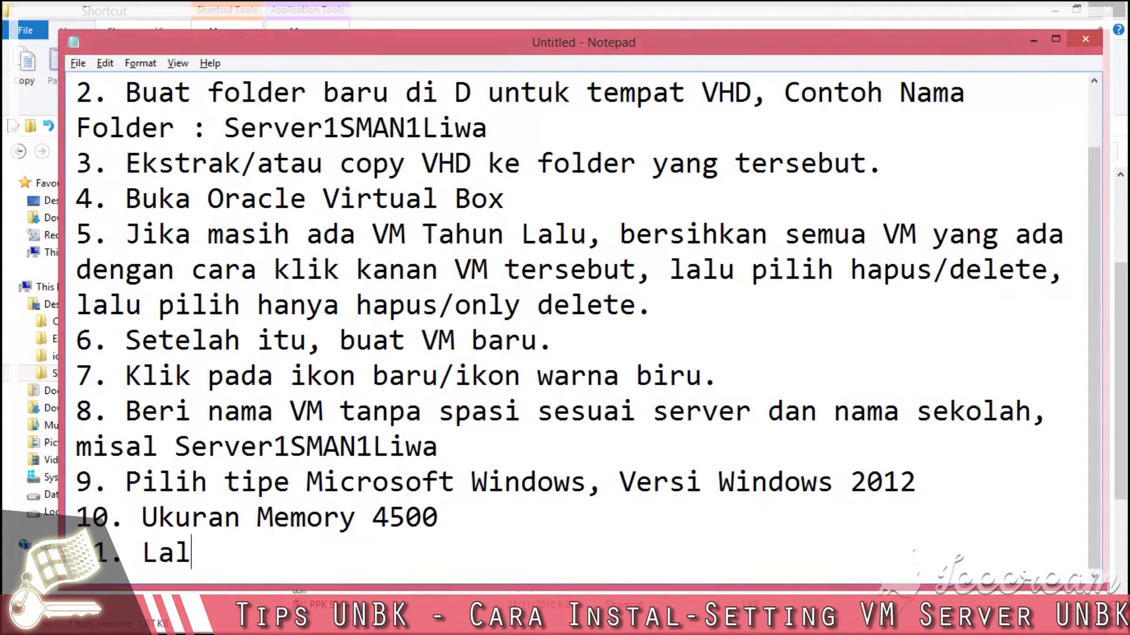
pyautogui.write('u piiih ')
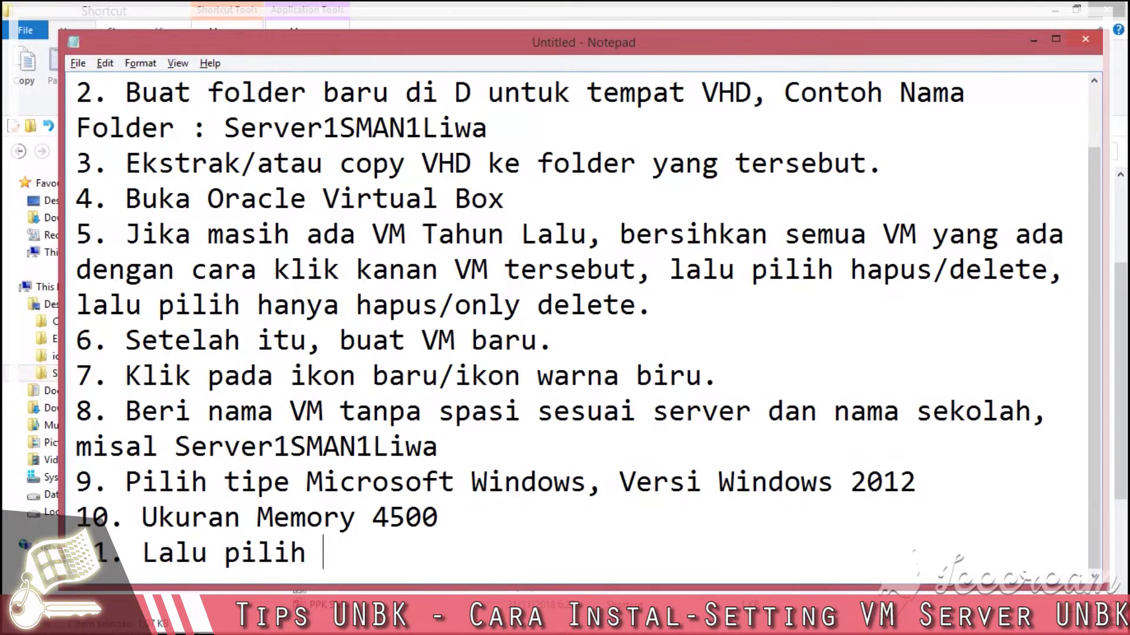
pyautogui.write('VHD y')
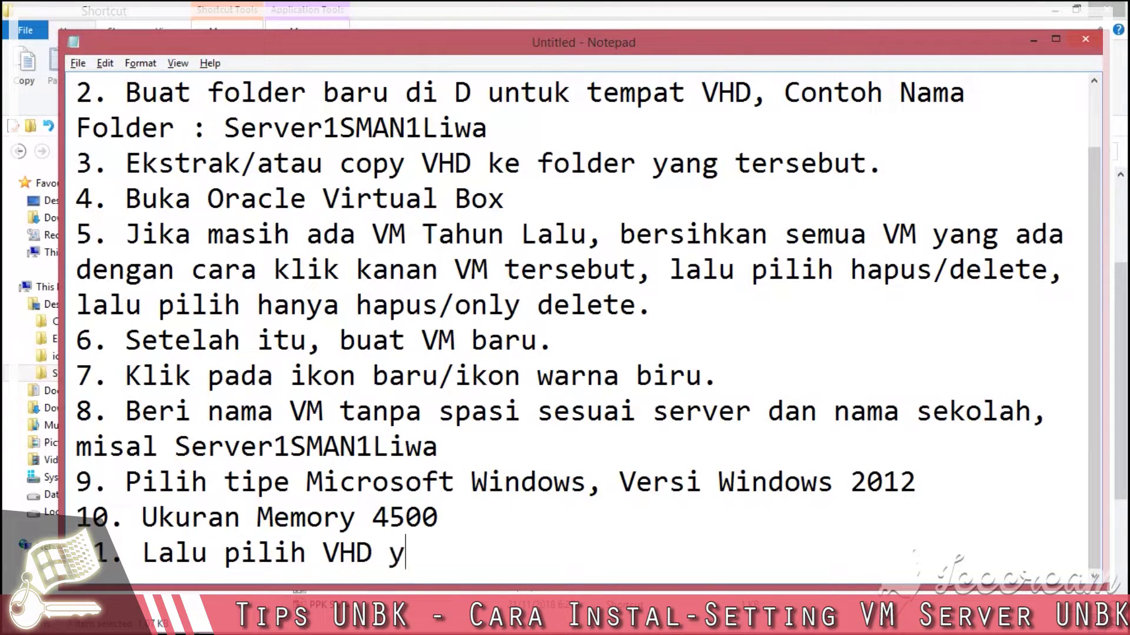
pyautogui.press('BackSpace')
pyautogui.write('di folder yan')
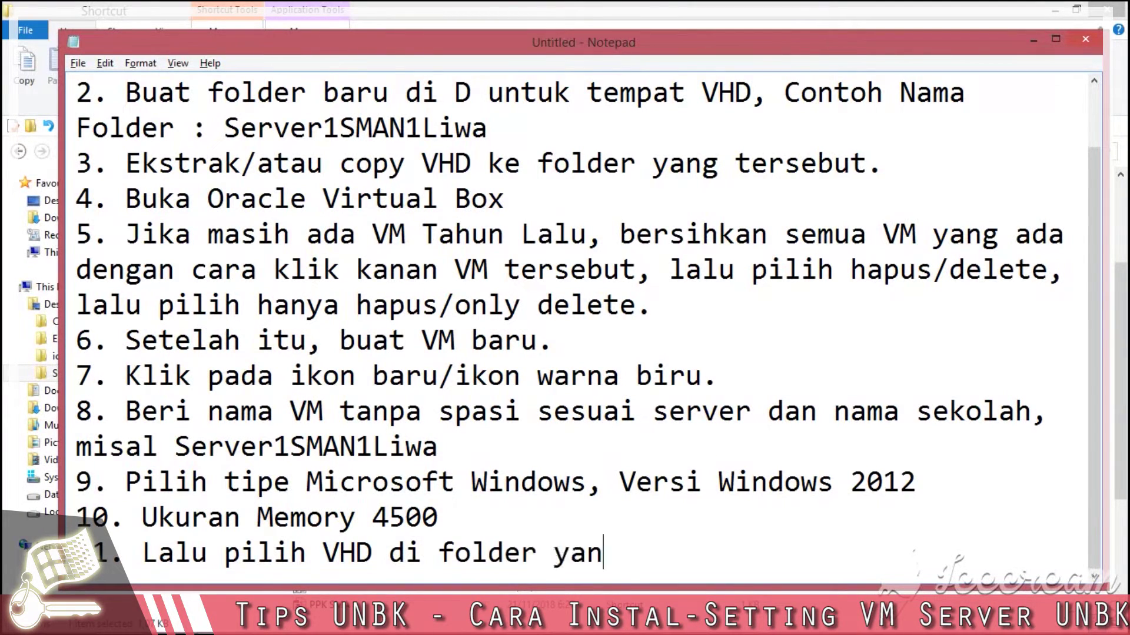
pyautogui.write('g te')
pyautogui.write('di')
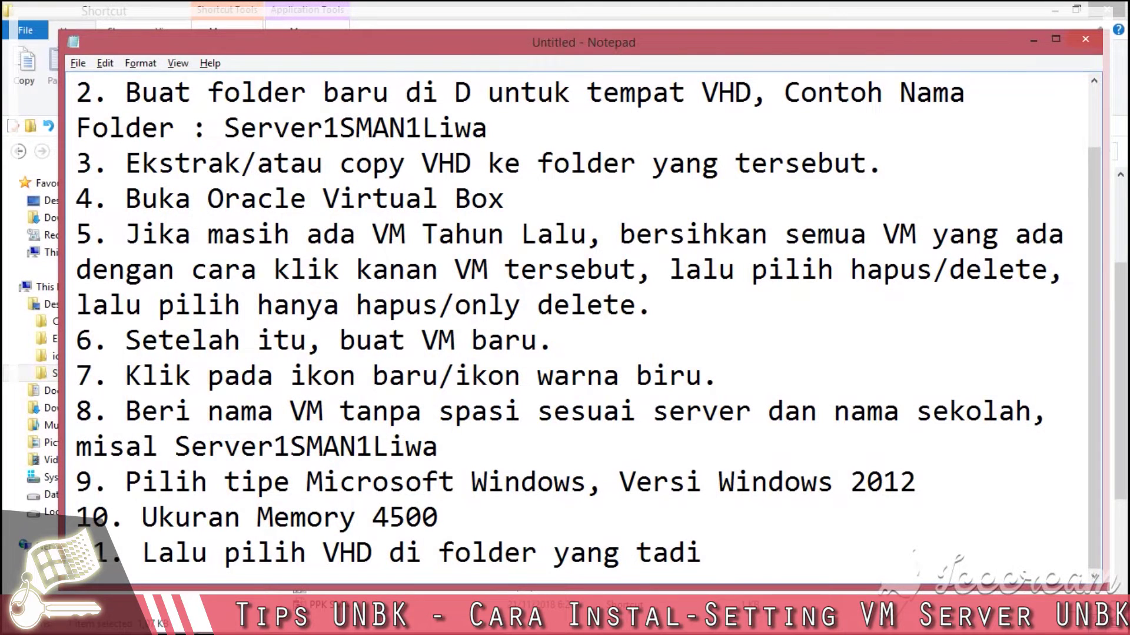
pyautogui.press('BackSpace')
pyautogui.press('BackSpace')
pyautogui.write('adi dibuat.')
pyautogui.hotkey('alt', 'Tab')
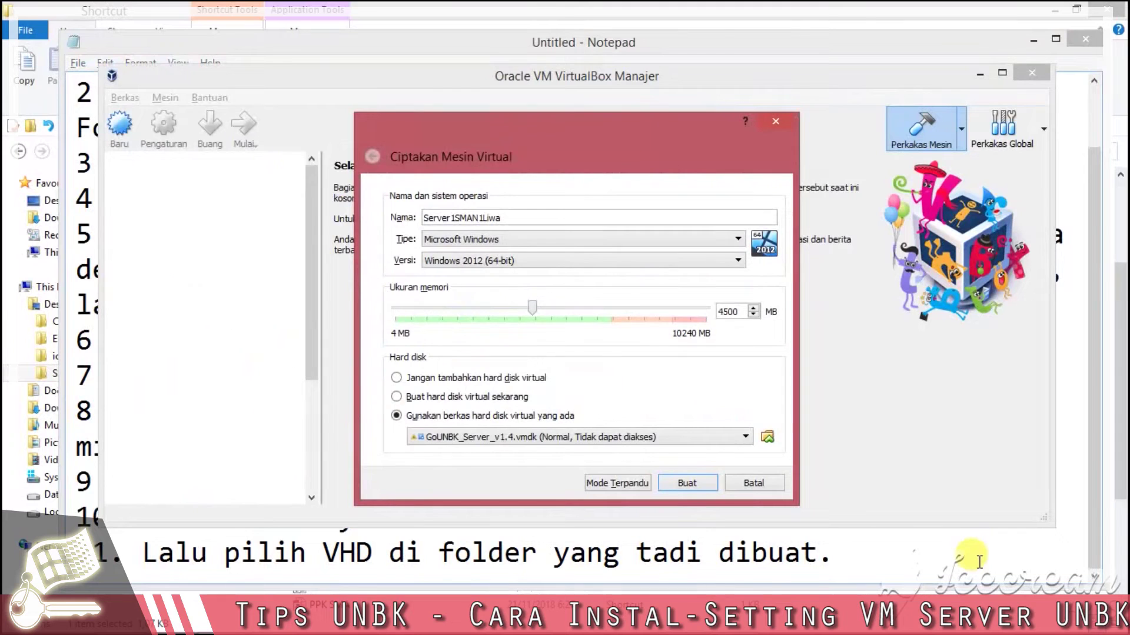
# Capture the machine dialog's settings area, draw a red arrow to the 4500 MB memory value and discard the capture.
pyautogui.press('F5')
pyautogui.moveTo(230, 187); pyautogui.dragTo(900, 447)
pyautogui.click(916, 334)
pyautogui.moveTo(589, 375)
pyautogui.mouseDown()
pyautogui.moveTo(693, 322)
pyautogui.moveTo(716, 323)
pyautogui.mouseUp()
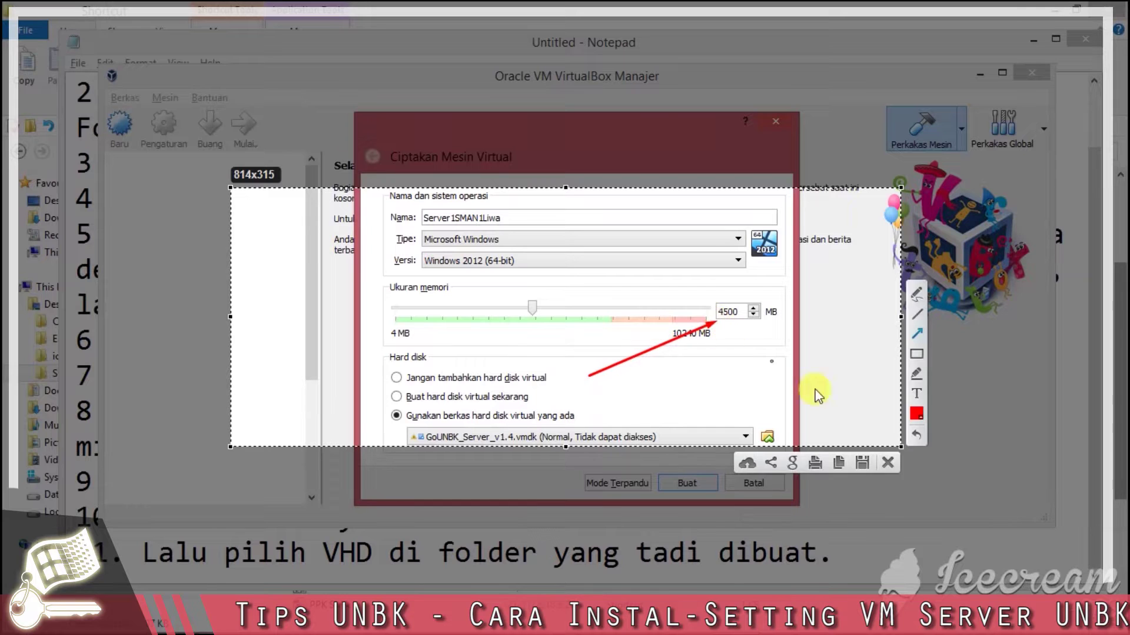
pyautogui.click(894, 464)
# Capture the hard disk section, mark its file chooser with an arrow, a rectangle and the text "Pilih VHD", and discard the capture.
pyautogui.press('F5')
pyautogui.moveTo(250, 299)
pyautogui.mouseDown()
pyautogui.moveTo(802, 537)
pyautogui.moveTo(930, 548)
pyautogui.mouseUp()
pyautogui.click(952, 434)
pyautogui.moveTo(505, 360)
pyautogui.mouseDown()
pyautogui.moveTo(747, 467)
pyautogui.moveTo(759, 428)
pyautogui.moveTo(805, 453)
pyautogui.mouseUp()
pyautogui.click(952, 460)
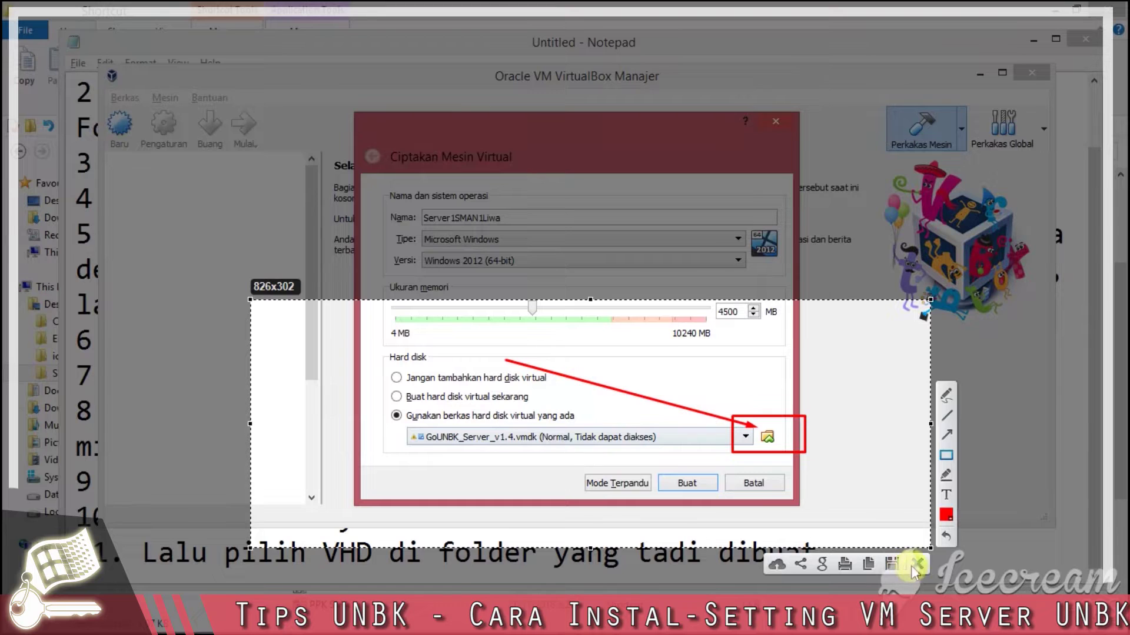
pyautogui.click(947, 494)
pyautogui.click(750, 487)
pyautogui.write('Pilih VHD')
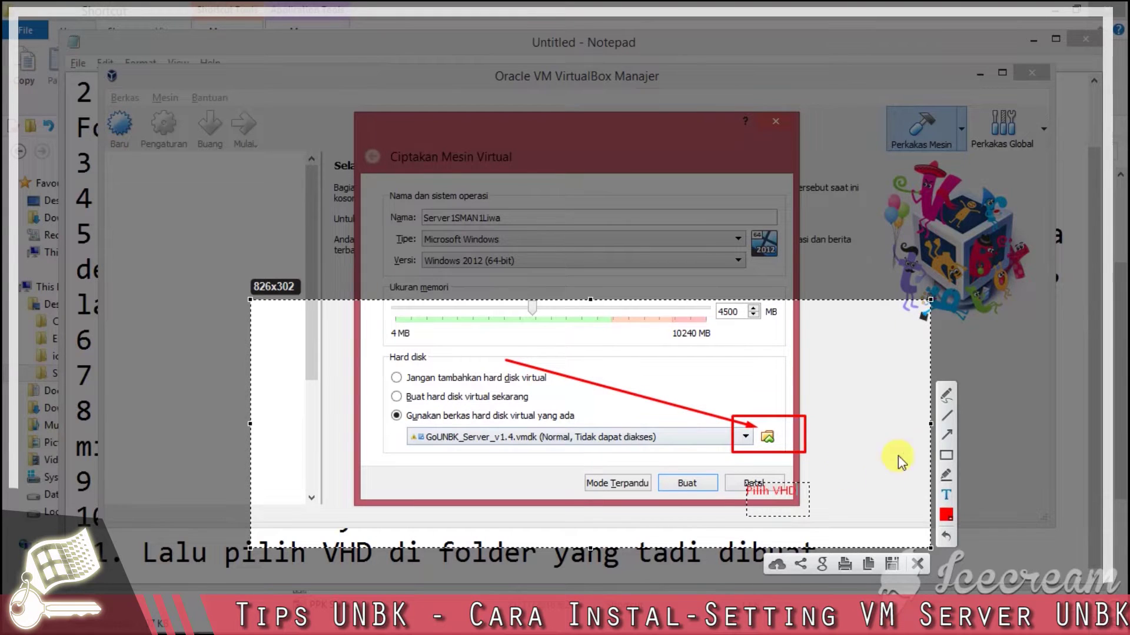
pyautogui.click(949, 434)
pyautogui.moveTo(825, 474); pyautogui.dragTo(784, 456)
pyautogui.click(916, 566)
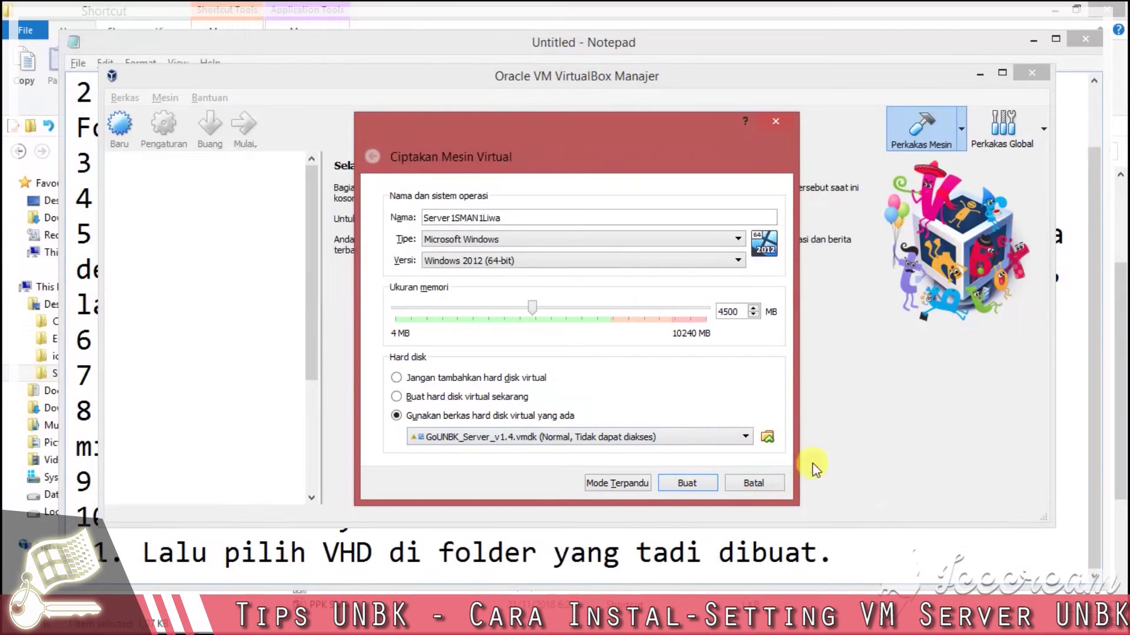
# Browse for the virtual hard disk in the Server1SMAN1Liwa folder on Data (D:) and select VHD SIMULASI 1 2020_FRESH.vhd.
pyautogui.click(768, 437)
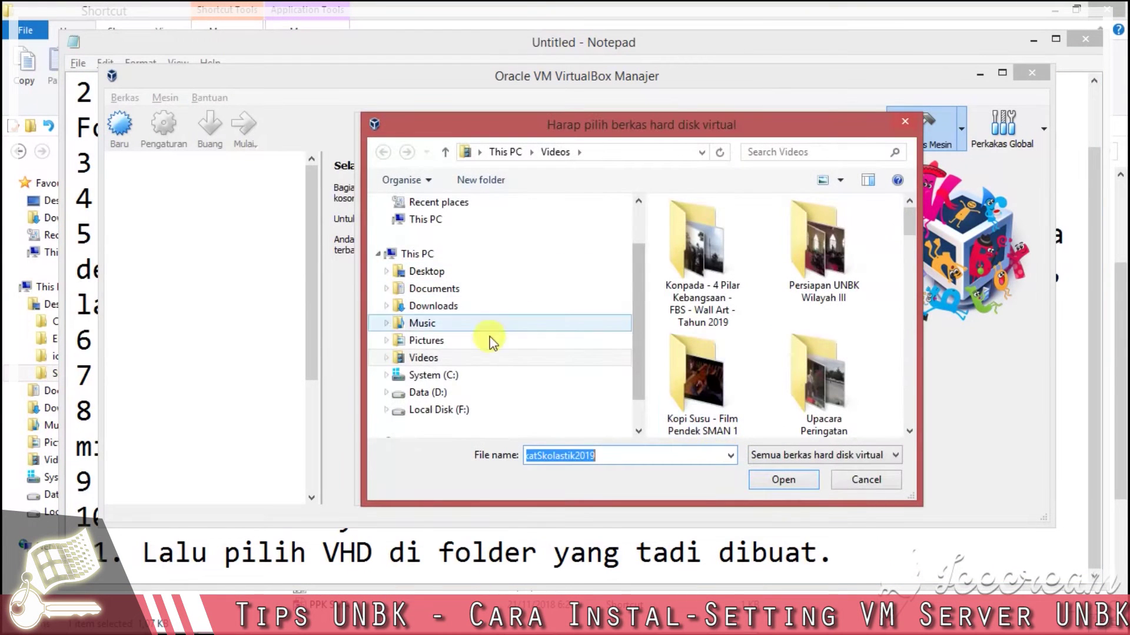
pyautogui.click(454, 390)
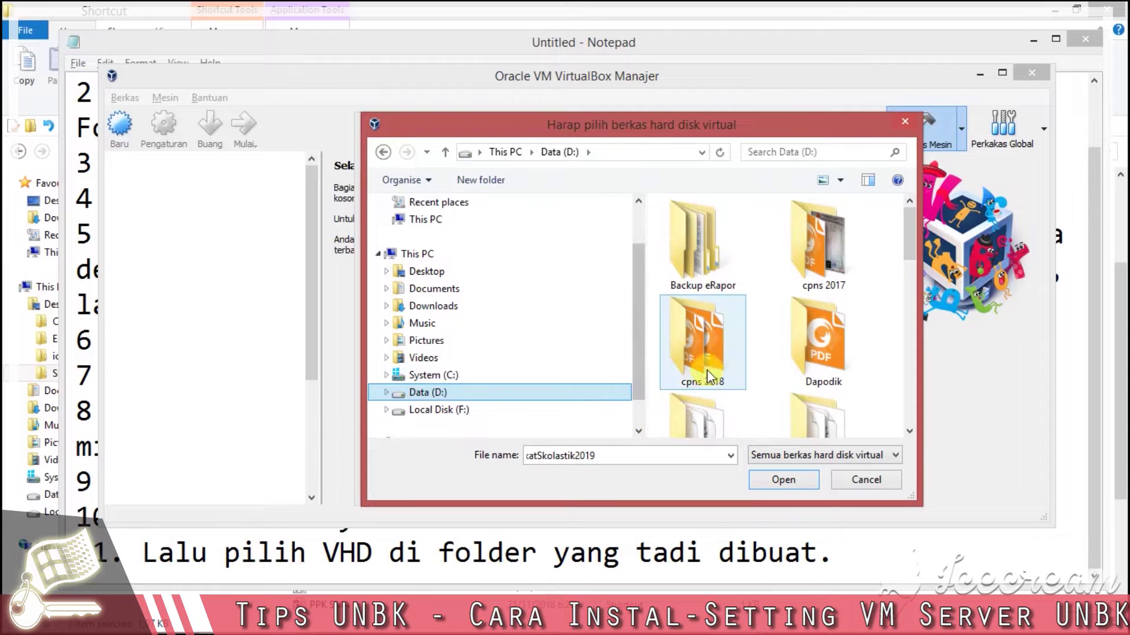
pyautogui.moveTo(645, 262); pyautogui.dragTo(541, 232)
pyautogui.click(744, 276)
pyautogui.scroll(-3, 746, 275)
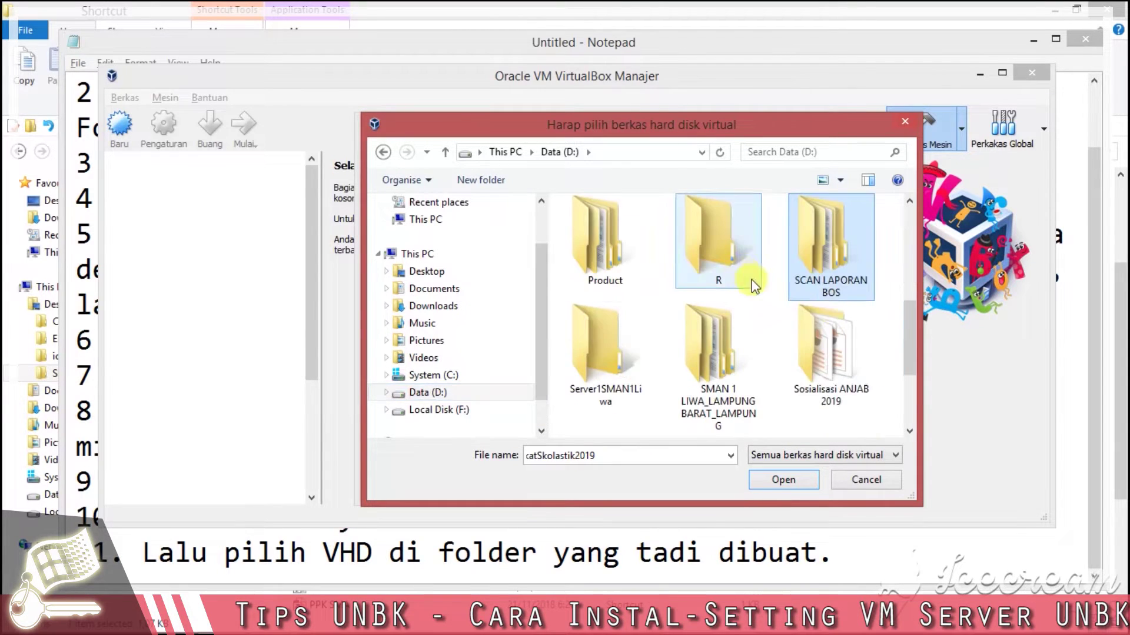
pyautogui.doubleClick(615, 356)
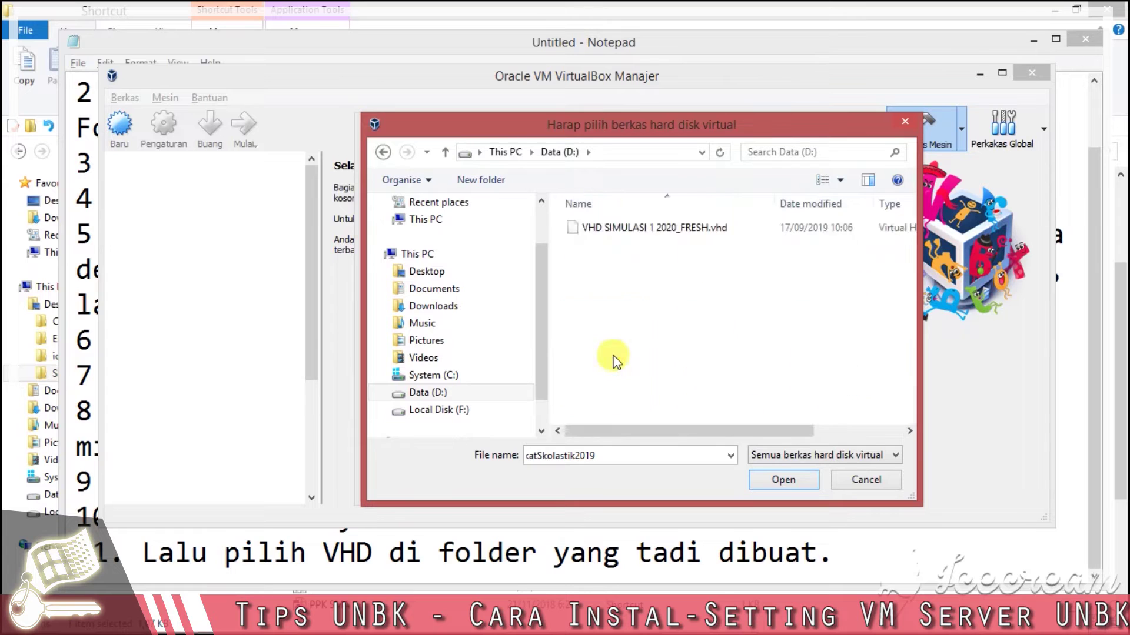
pyautogui.click(671, 230)
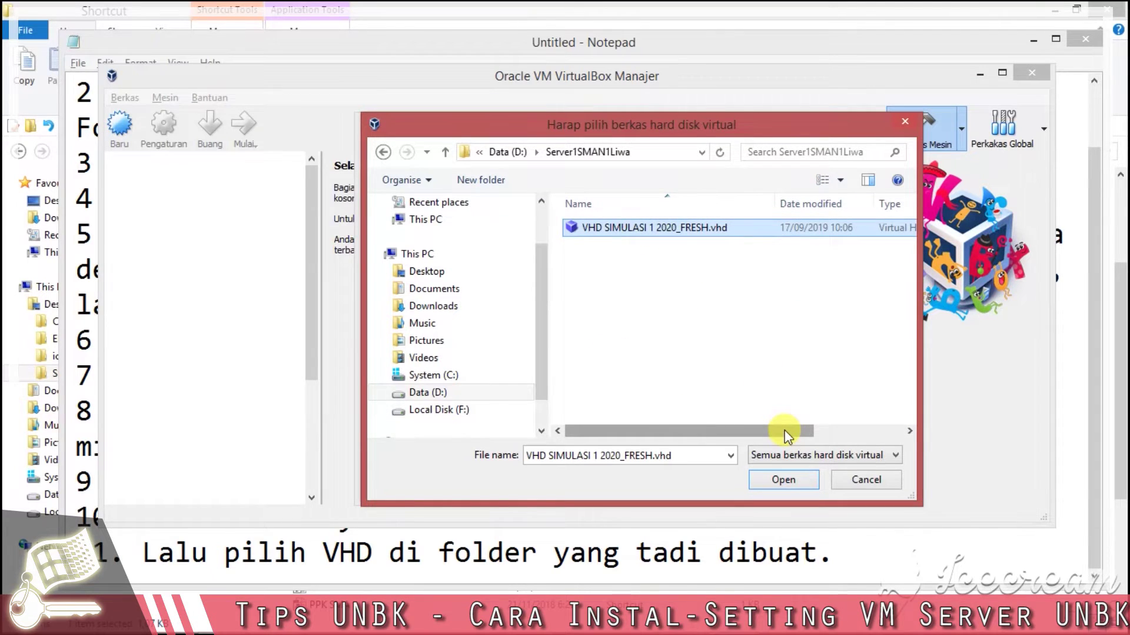
# Capture the file chooser, draw arrows to drive D, the Server1SMAN1Liwa folder, the VHD file and Open, and discard the capture.
pyautogui.press('F6')
pyautogui.moveTo(857, 445)
pyautogui.mouseDown()
pyautogui.moveTo(391, 121)
pyautogui.moveTo(380, 86)
pyautogui.mouseUp()
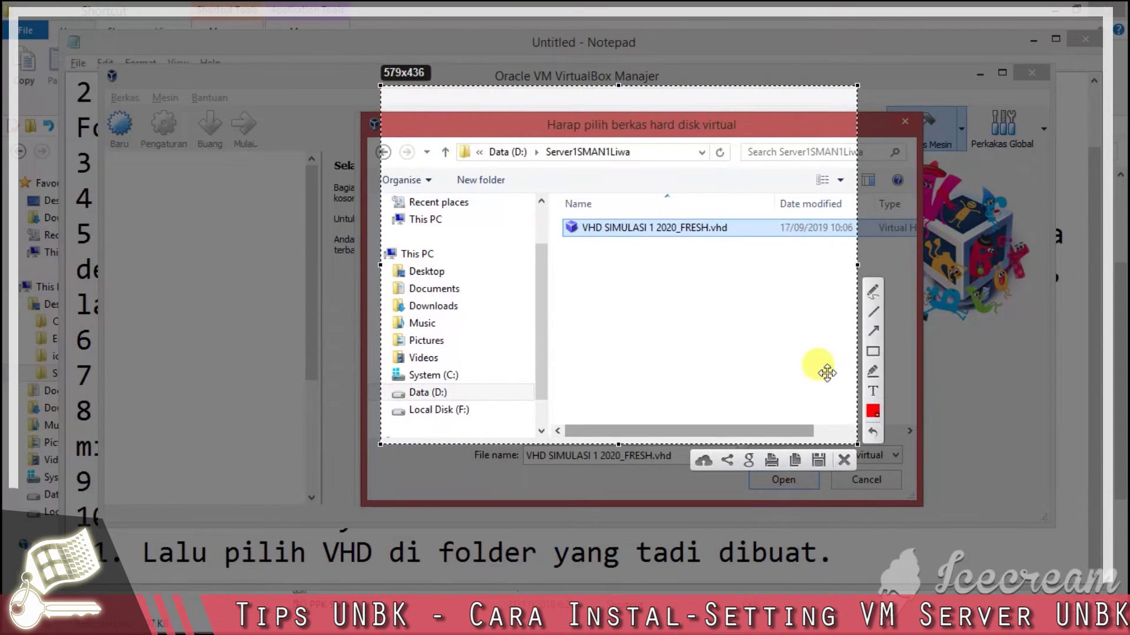
pyautogui.click(872, 328)
pyautogui.moveTo(511, 359)
pyautogui.mouseDown()
pyautogui.moveTo(469, 228)
pyautogui.moveTo(512, 162)
pyautogui.mouseUp()
pyautogui.moveTo(564, 353); pyautogui.dragTo(568, 165)
pyautogui.moveTo(688, 378); pyautogui.dragTo(666, 246)
pyautogui.moveTo(765, 312)
pyautogui.mouseDown()
pyautogui.moveTo(785, 393)
pyautogui.moveTo(782, 466)
pyautogui.mouseUp()
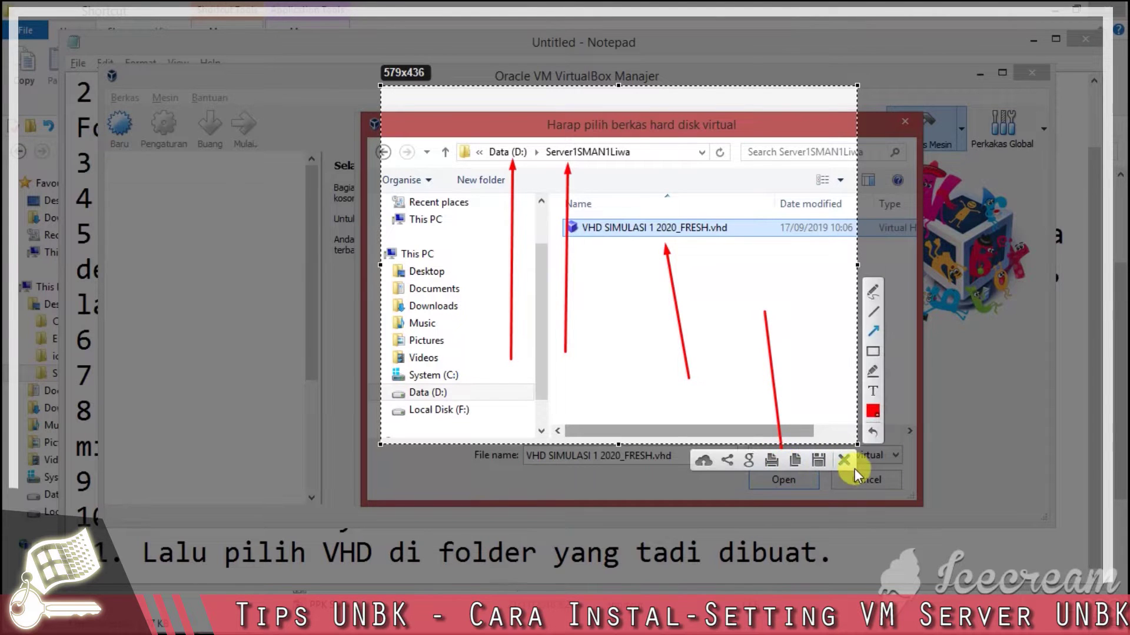
pyautogui.click(842, 461)
# Attach the selected VHD file as the hard disk and create the Server1SMAN1Liwa virtual machine.
pyautogui.click(795, 481)
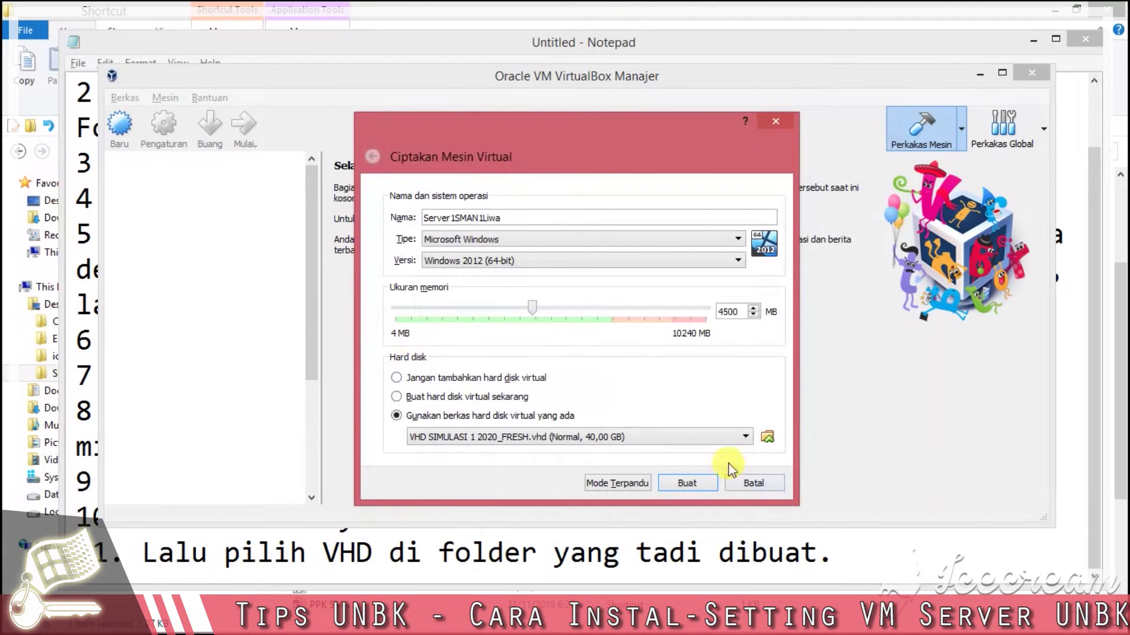
pyautogui.click(687, 483)
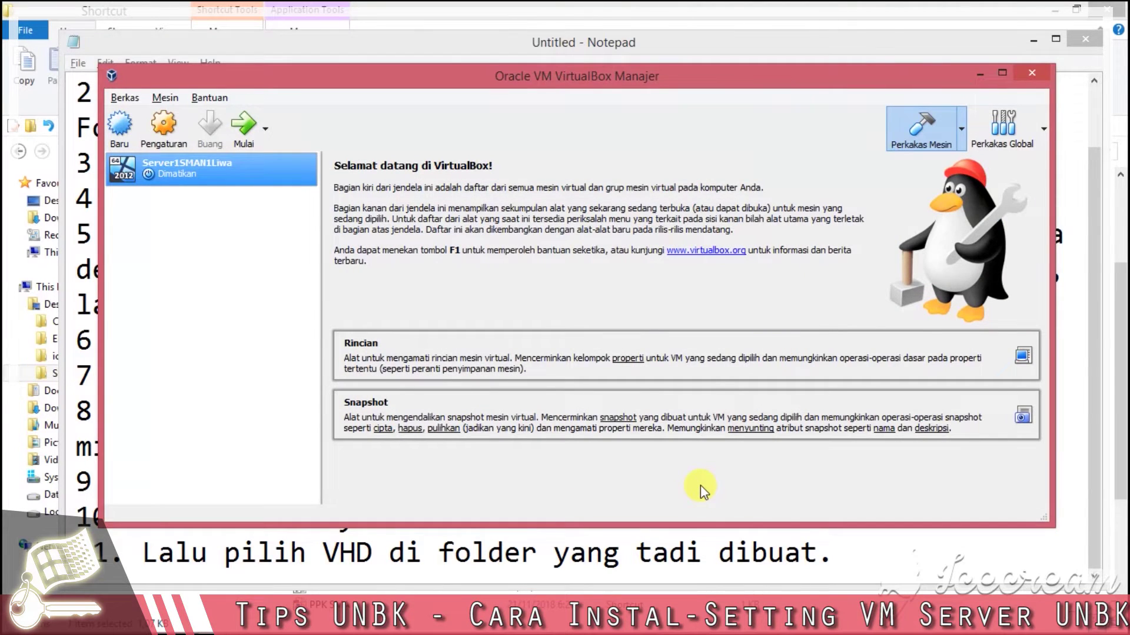
# Switch to Notepad and append "lalu klik buat" to note item 11.
pyautogui.hotkey('alt', 'Tab')
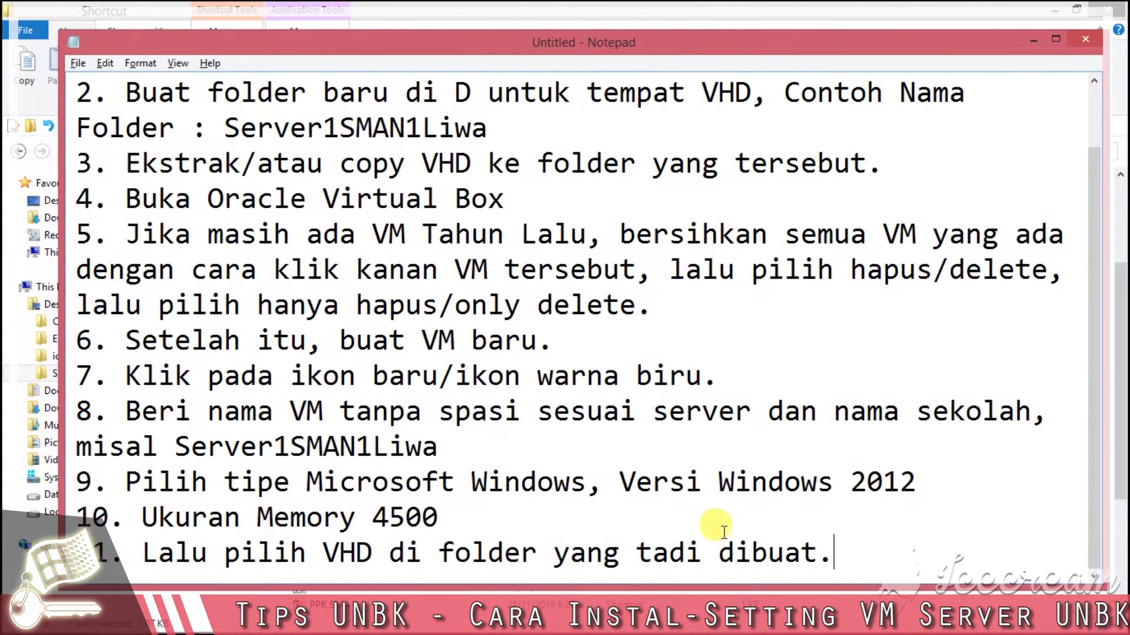
pyautogui.write('lalu')
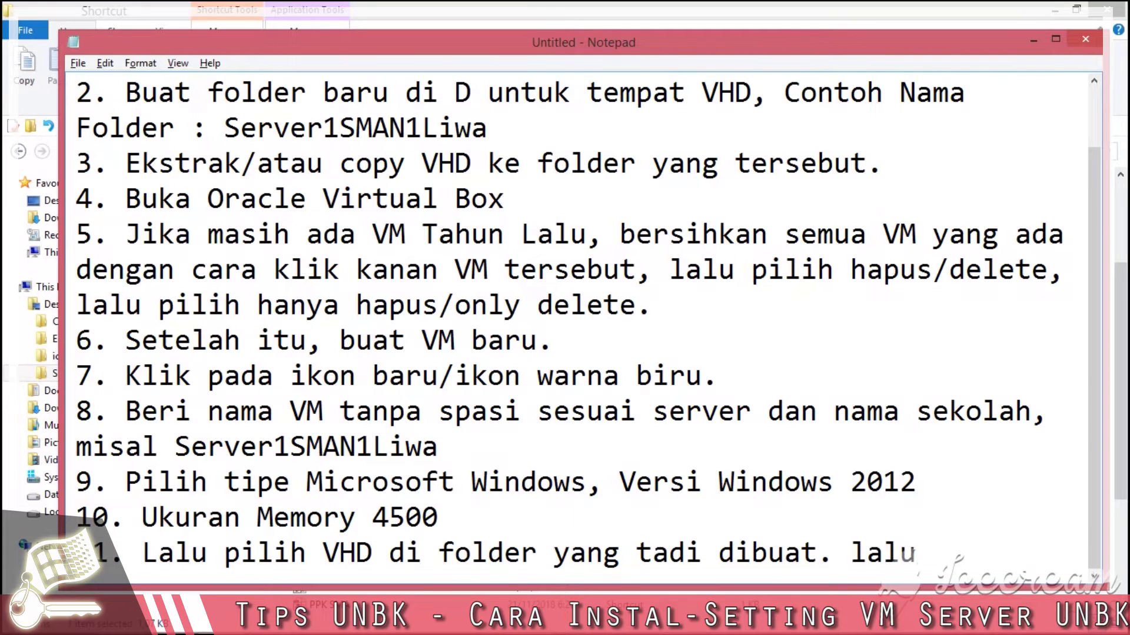
pyautogui.write(' klik buat')
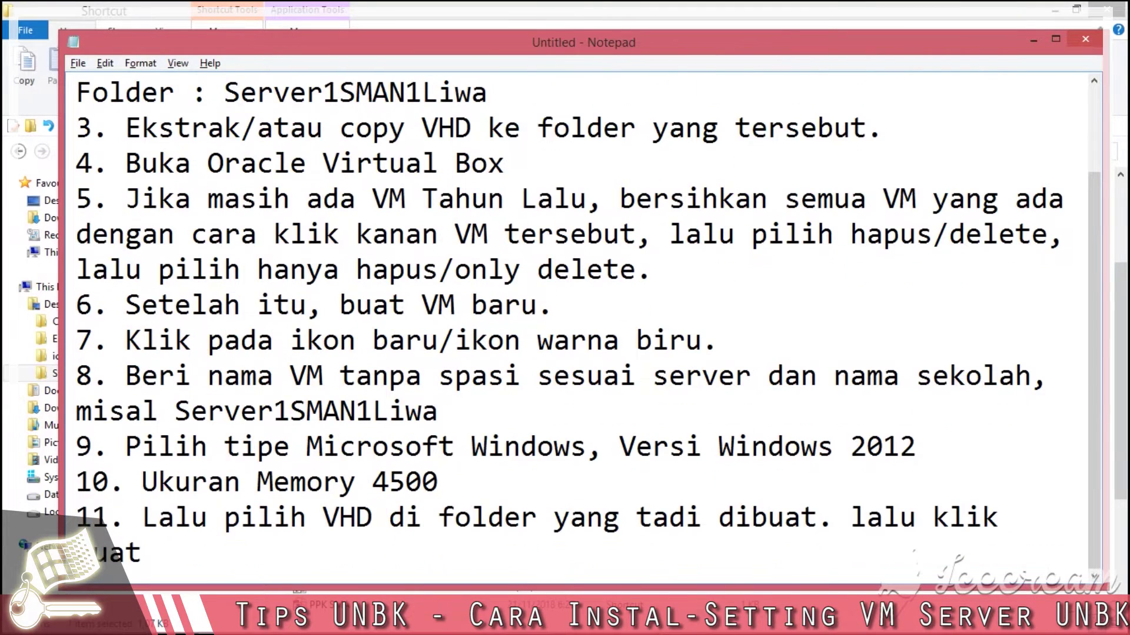
# Add note item 12 reading "Lalu klik kanan pada VM, Pilih".
pyautogui.press('Return')
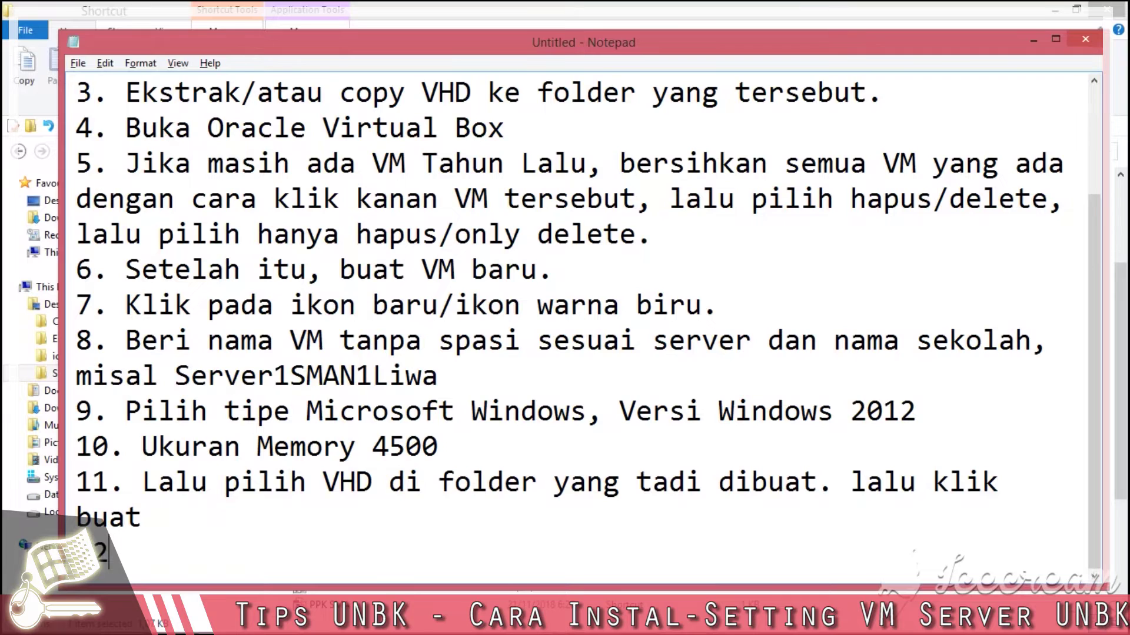
pyautogui.write('12. Lalu kli')
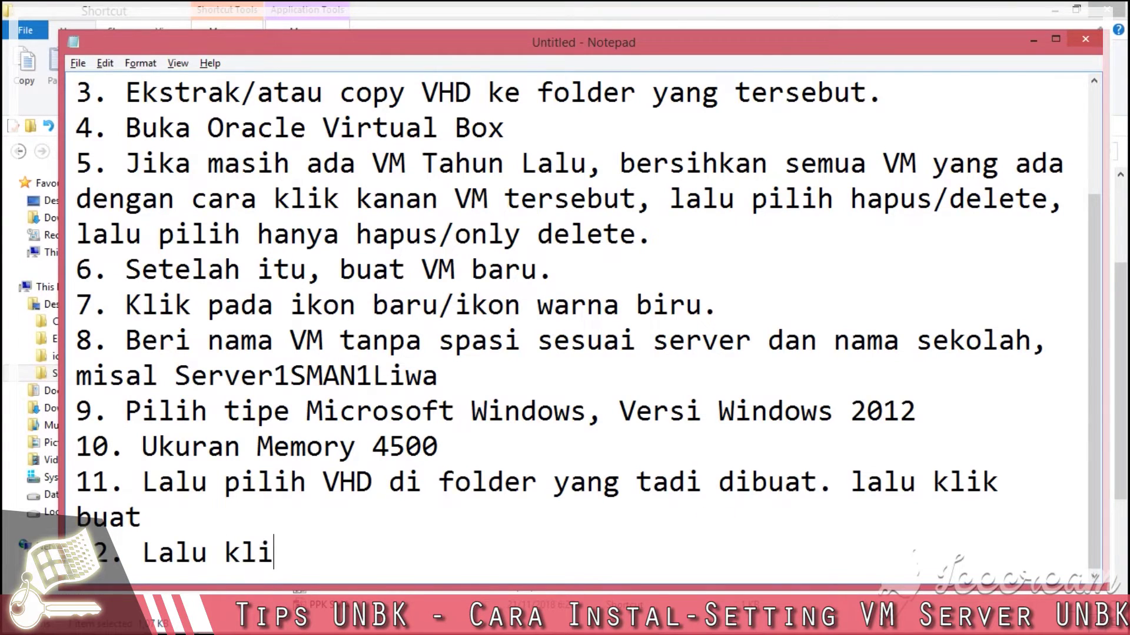
pyautogui.write('k kanan pada ')
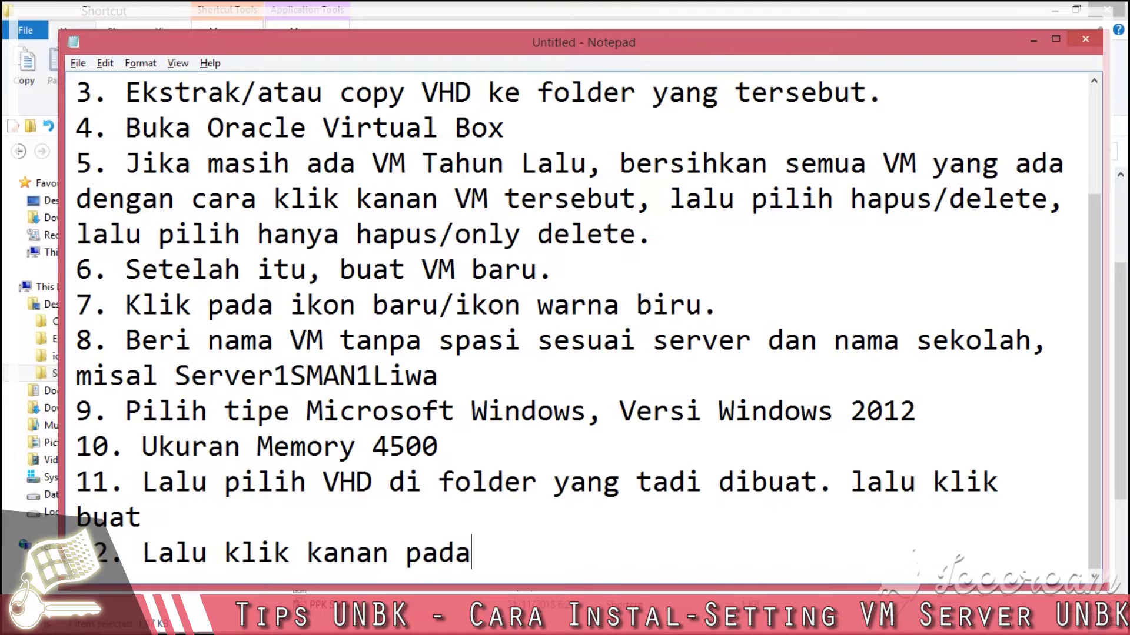
pyautogui.write('vm')
pyautogui.press('BackSpace')
pyautogui.press('BackSpace')
pyautogui.write('VM')
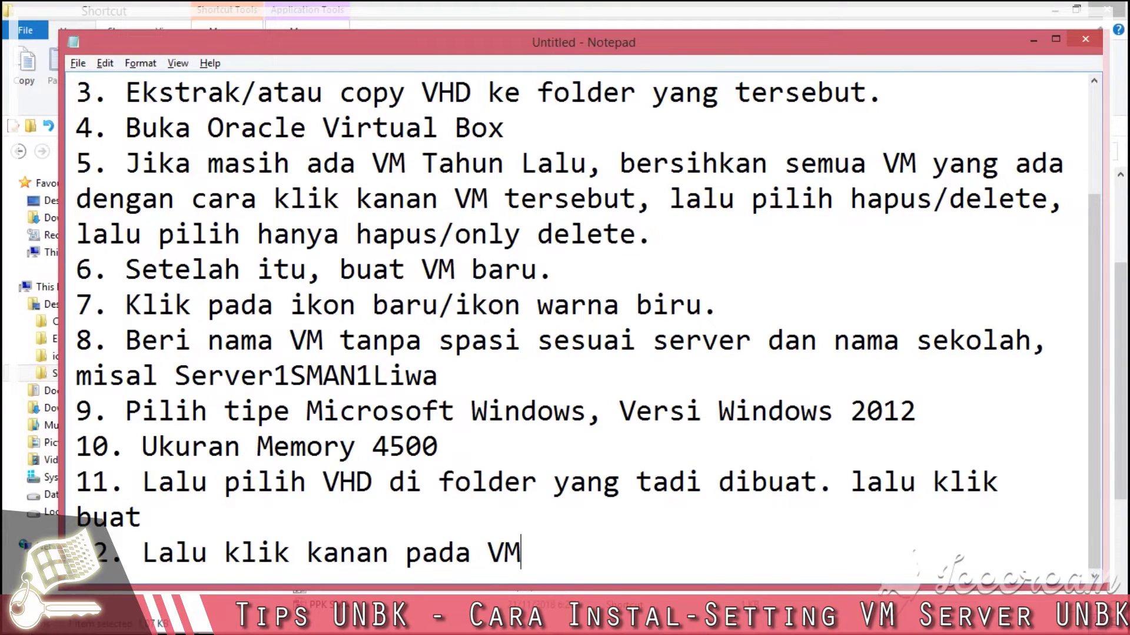
pyautogui.write(', Pilih')
# Check the commands offered for Server1SMAN1Liwa in VirtualBox, append "Pengaturan" to note item 12 in Notepad, and return to VirtualBox.
pyautogui.hotkey('alt', 'Tab')
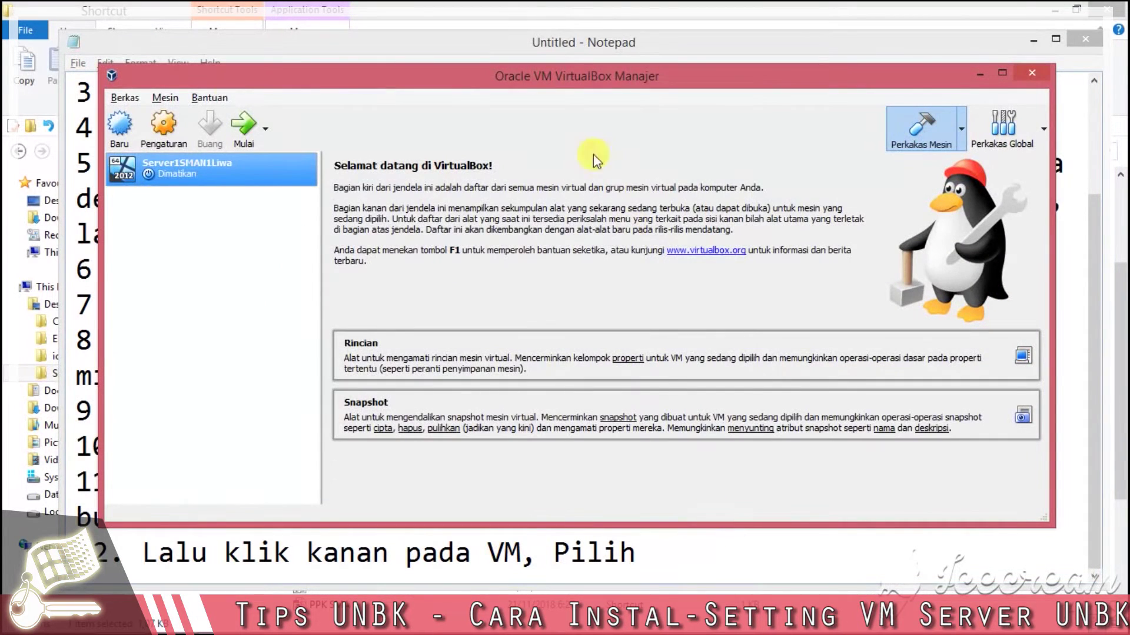
pyautogui.rightClick(207, 172)
pyautogui.hotkey('alt', 'Tab')
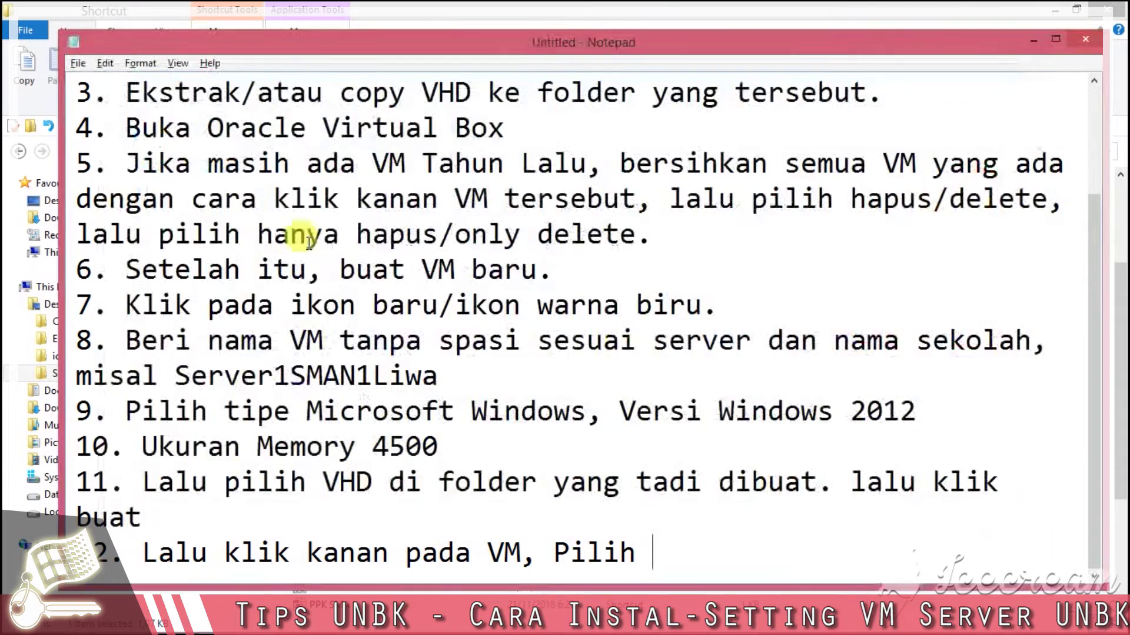
pyautogui.write('Pengaturan')
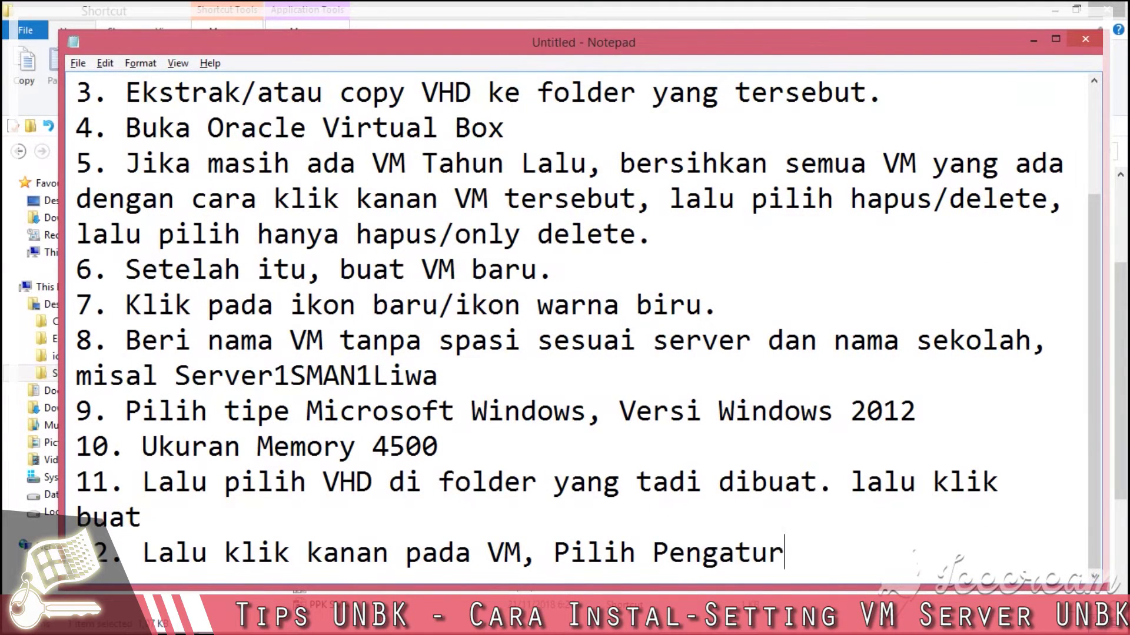
pyautogui.hotkey('alt', 'Tab')
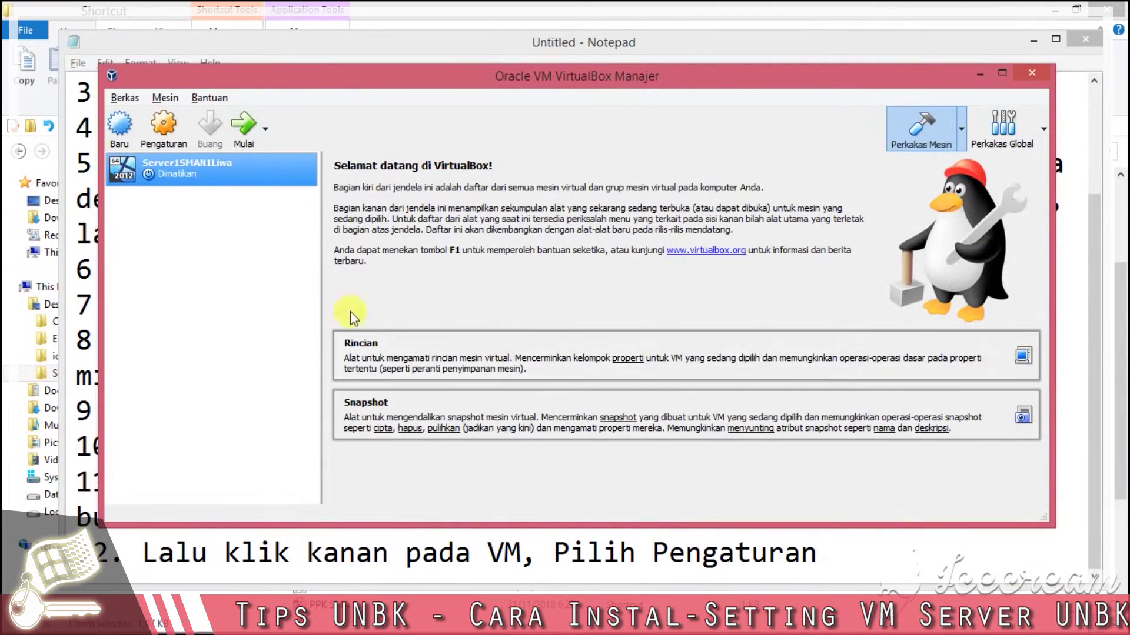
# Capture the Server1SMAN1Liwa context commands in a screenshot and mark Pengaturan with a red arrow and a rectangle.
pyautogui.rightClick(207, 173)
pyautogui.press('F6')
pyautogui.moveTo(94, 79)
pyautogui.mouseDown()
pyautogui.moveTo(766, 575)
pyautogui.moveTo(765, 595)
pyautogui.mouseUp()
pyautogui.click(785, 478)
pyautogui.moveTo(525, 335)
pyautogui.mouseDown()
pyautogui.moveTo(374, 223)
pyautogui.moveTo(288, 185)
pyautogui.moveTo(292, 199)
pyautogui.mouseUp()
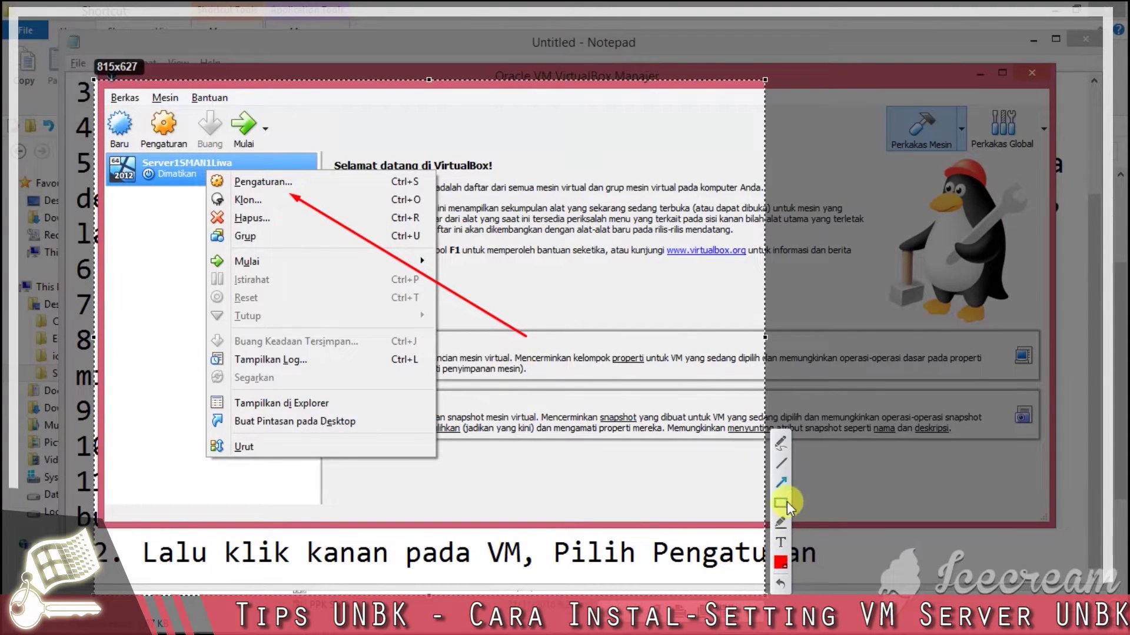
pyautogui.moveTo(190, 164)
pyautogui.mouseDown()
pyautogui.moveTo(332, 208)
pyautogui.moveTo(361, 196)
pyautogui.mouseUp()
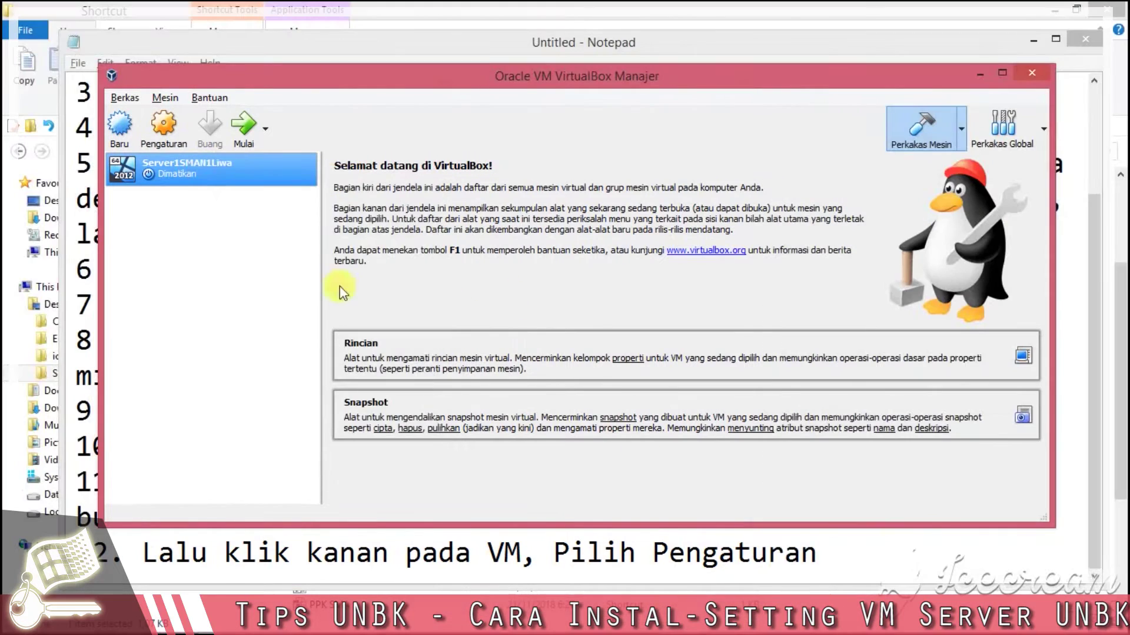
# Open the settings of Server1SMAN1Liwa, and add note item 13 reading "Pilih Jaringan" in Notepad.
pyautogui.rightClick(183, 171)
pyautogui.click(197, 180)
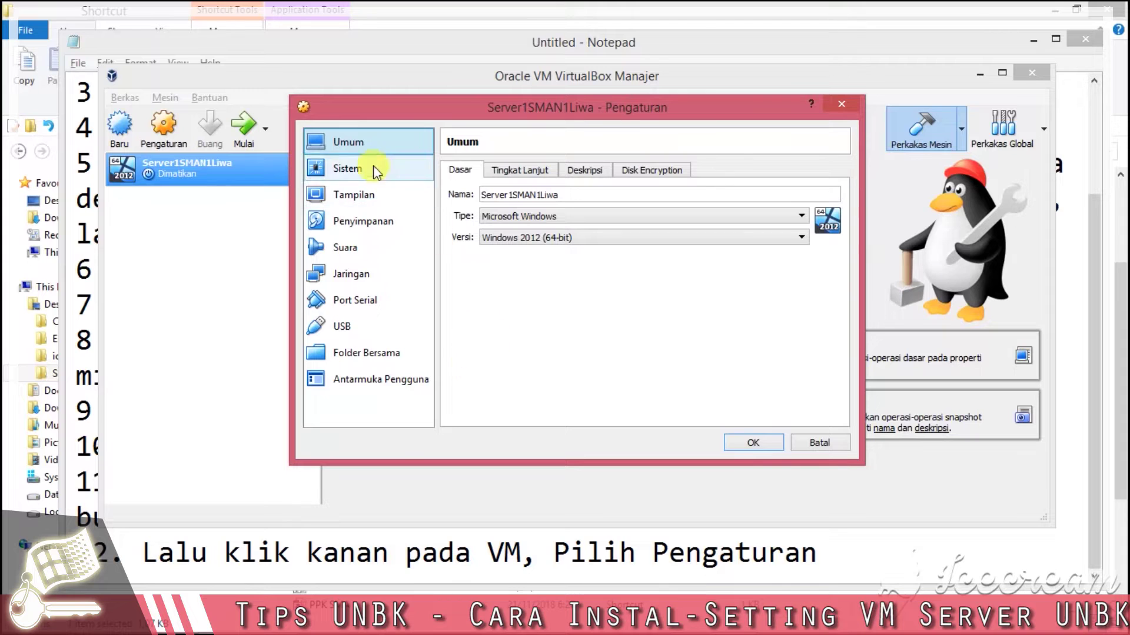
pyautogui.click(891, 544)
pyautogui.write('\\')
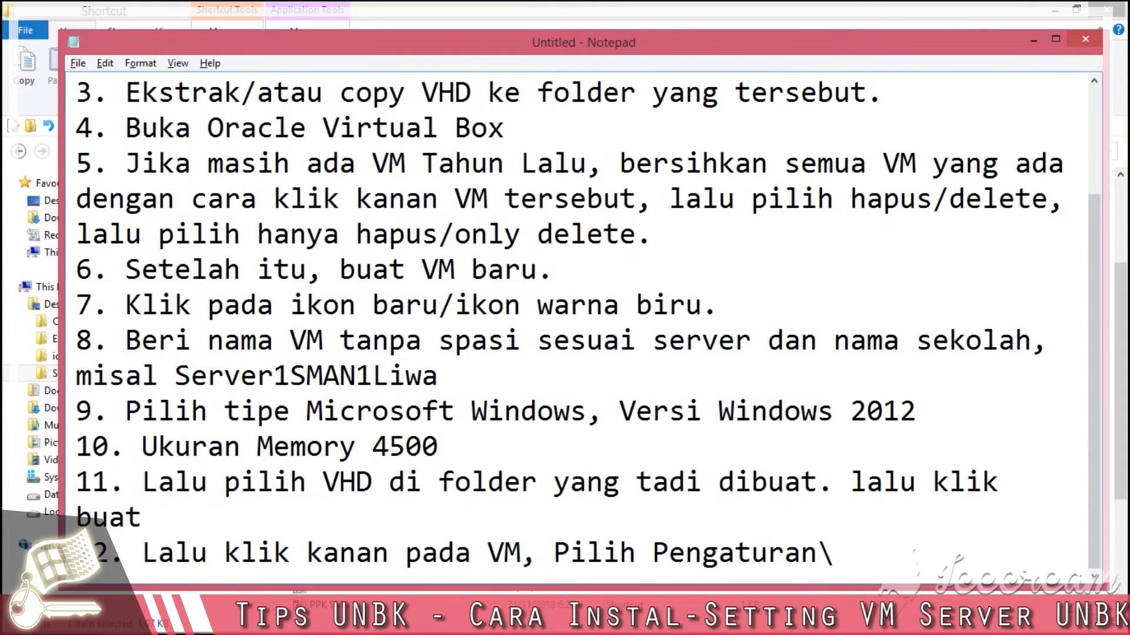
pyautogui.press('Return')
pyautogui.write('13. Pilih Jaringan')
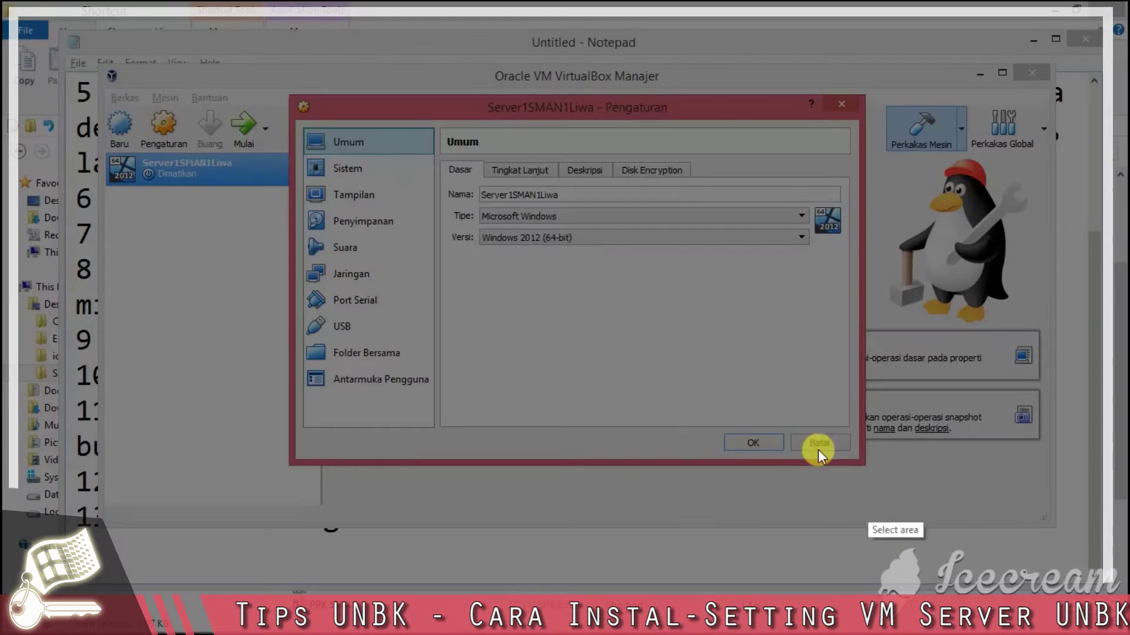
# Capture the virtual machine's settings dialog, mark the Jaringan category with a red arrow and rectangle, and close the capture.
pyautogui.moveTo(170, 53)
pyautogui.mouseDown()
pyautogui.moveTo(953, 456)
pyautogui.moveTo(975, 493)
pyautogui.mouseUp()
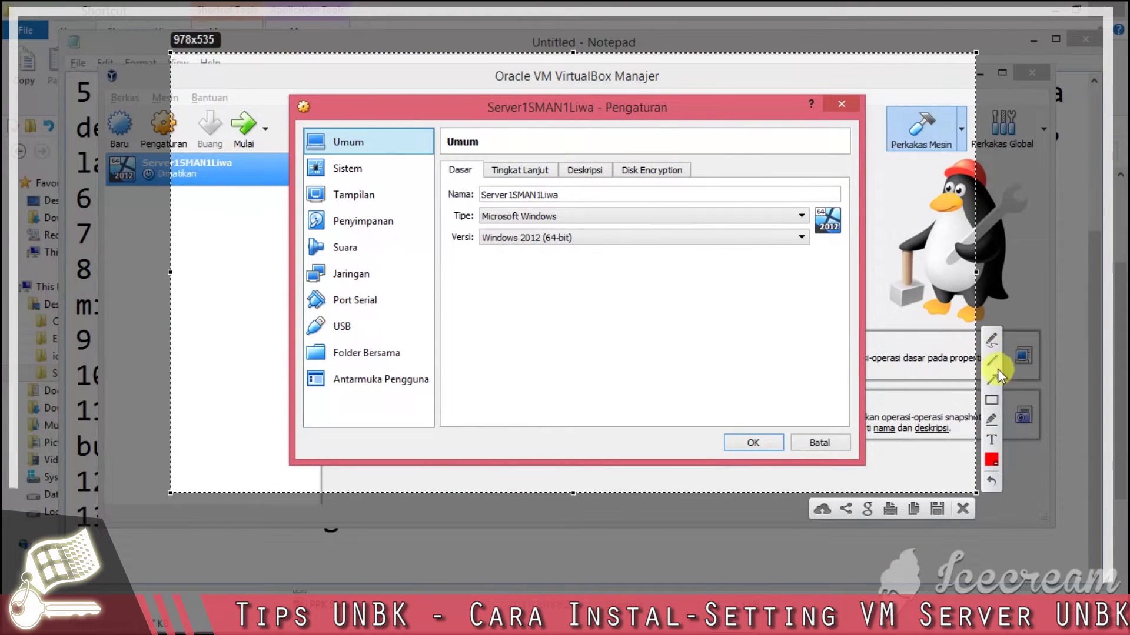
pyautogui.click(993, 381)
pyautogui.moveTo(810, 175)
pyautogui.mouseDown()
pyautogui.moveTo(716, 187)
pyautogui.moveTo(389, 275)
pyautogui.mouseUp()
pyautogui.click(993, 400)
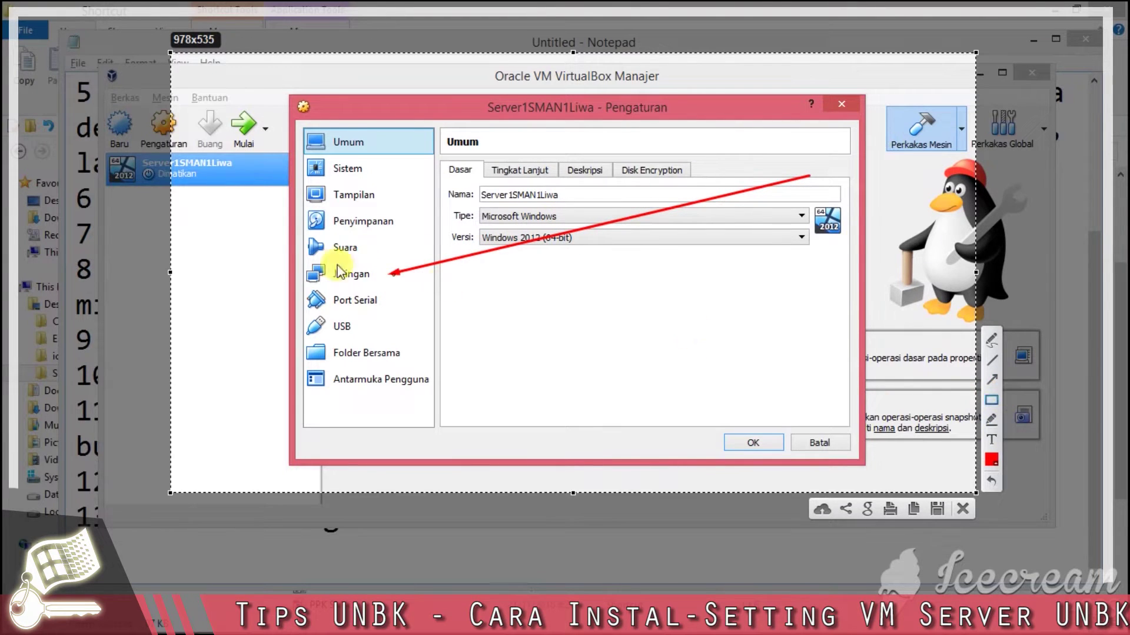
pyautogui.moveTo(297, 255); pyautogui.dragTo(432, 286)
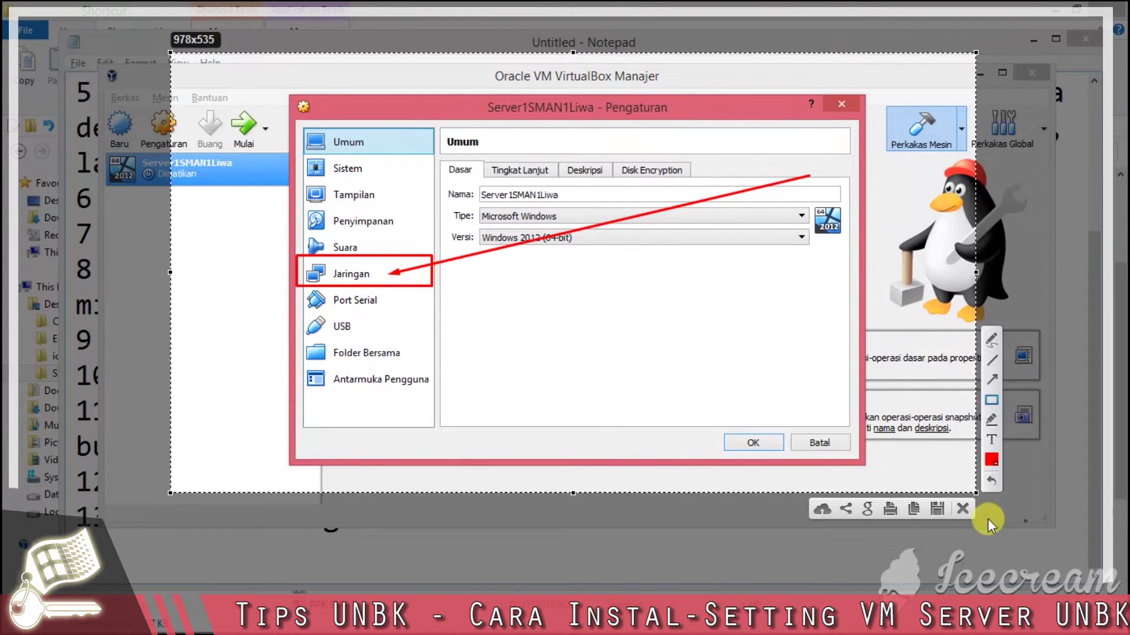
pyautogui.click(965, 511)
# Display the Jaringan settings of Server1SMAN1Liwa and look at the attachment types offered for Adaptor 1.
pyautogui.click(347, 274)
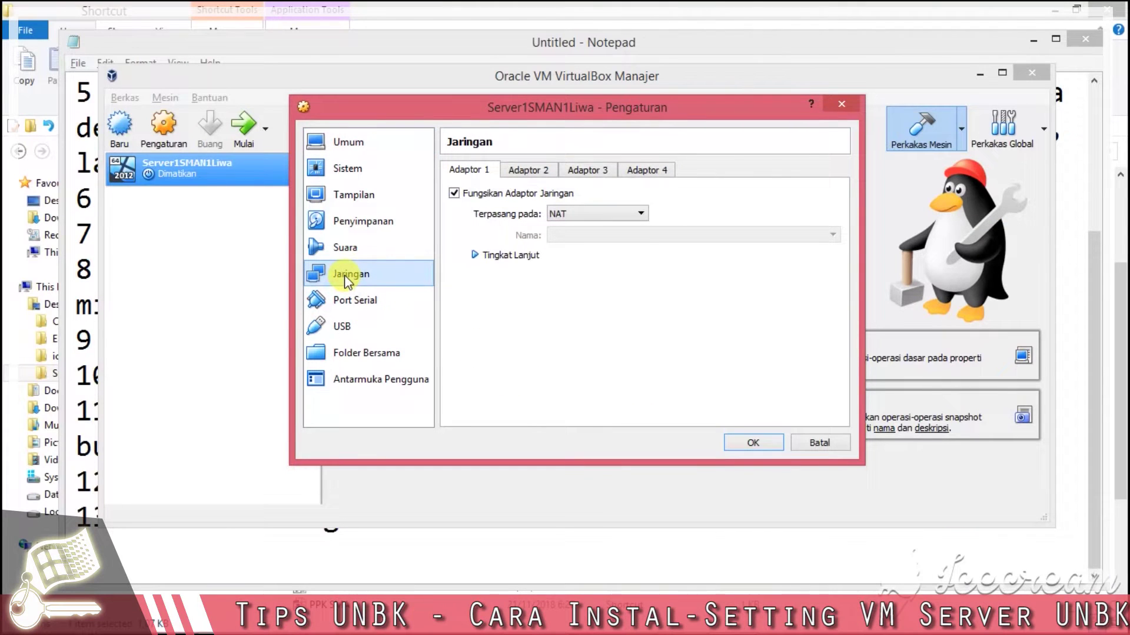
pyautogui.click(584, 213)
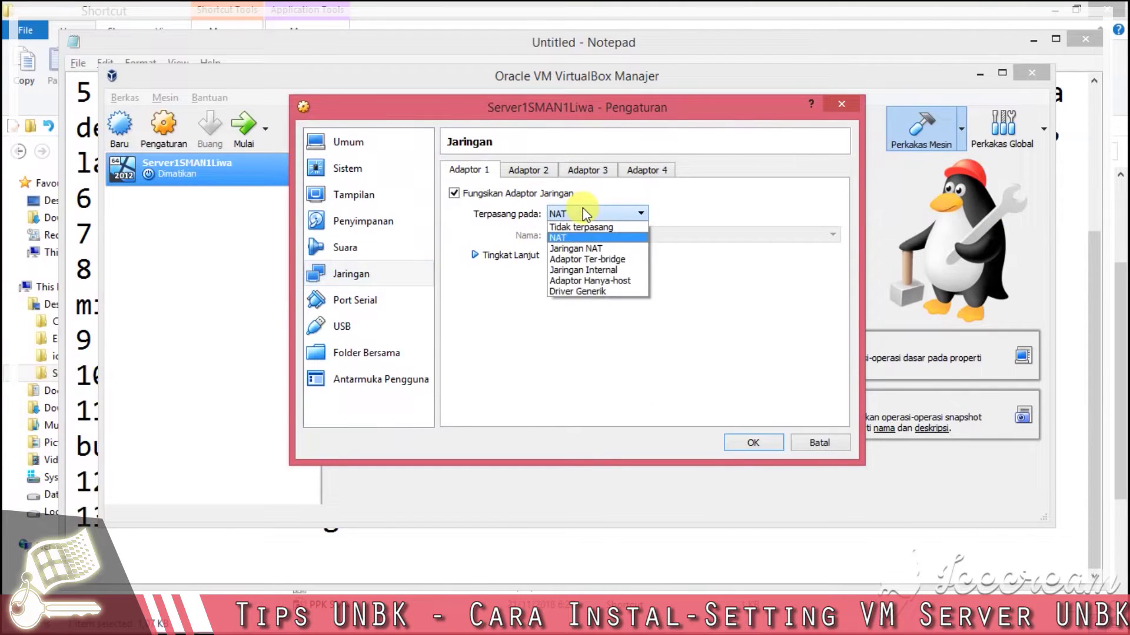
pyautogui.click(584, 214)
pyautogui.press('F6')
pyautogui.moveTo(390, 102); pyautogui.dragTo(946, 427)
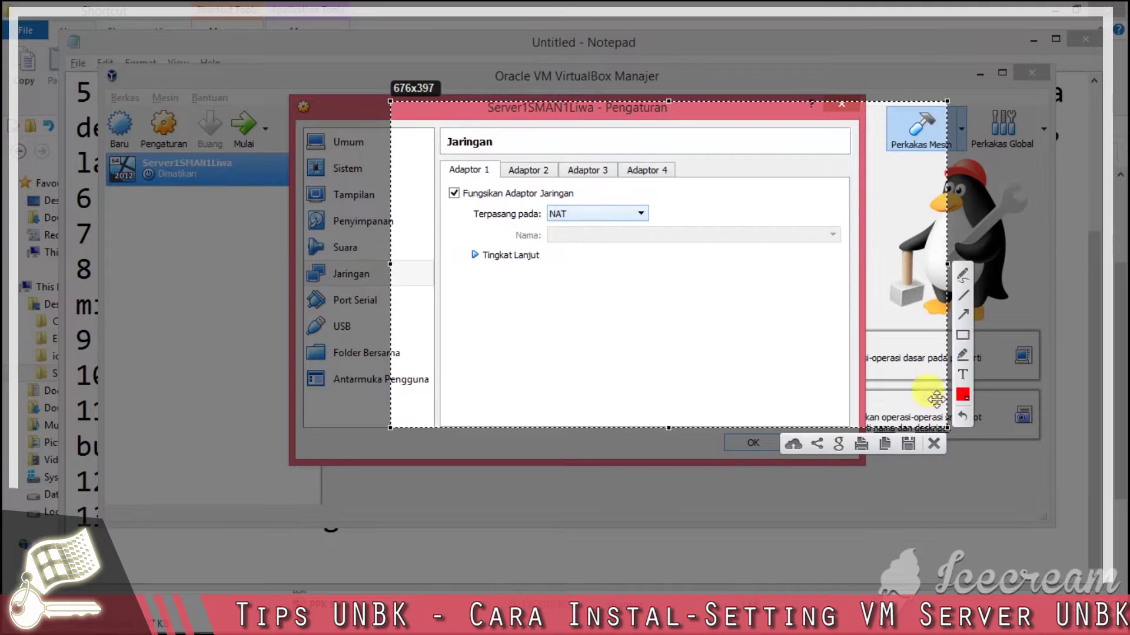
pyautogui.click(964, 373)
pyautogui.click(933, 442)
# Capture Adaptor 1's list of attachment types, mark Adaptor Ter-bridge with a red rectangle and arrow, and close the capture.
pyautogui.click(641, 214)
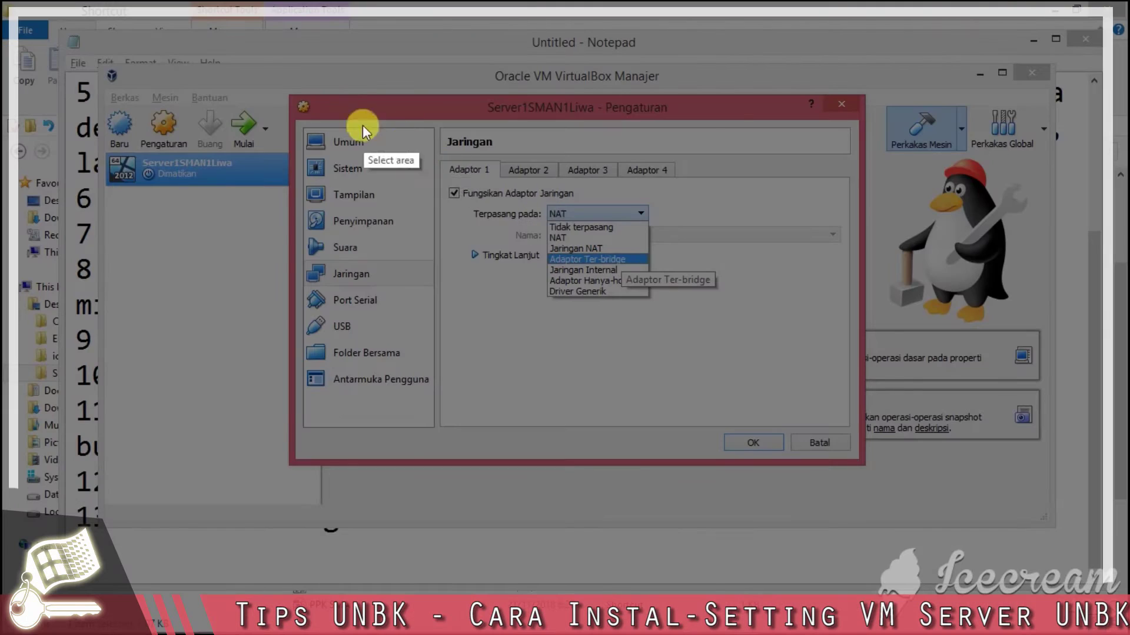
pyautogui.moveTo(362, 125); pyautogui.dragTo(899, 402)
pyautogui.click(915, 308)
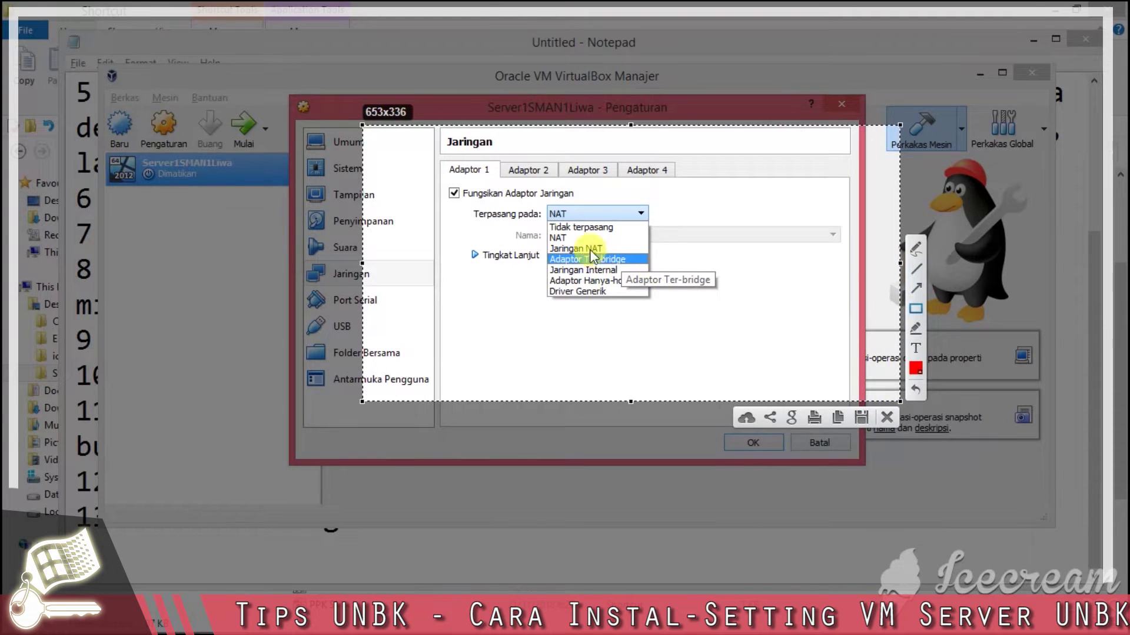
pyautogui.moveTo(534, 248); pyautogui.dragTo(654, 273)
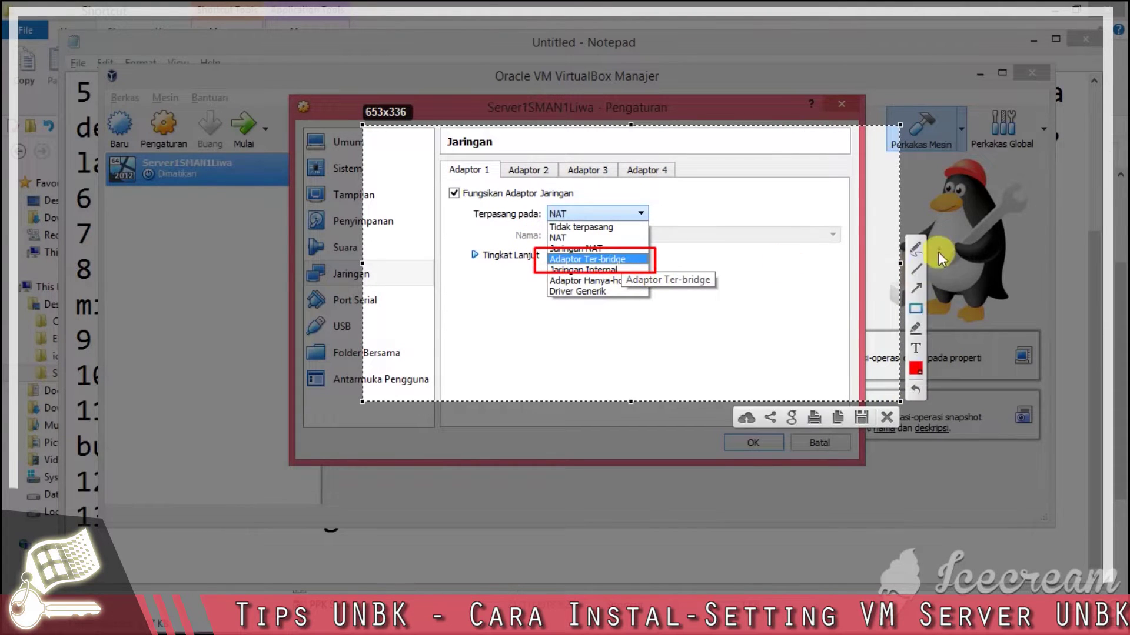
pyautogui.click(918, 285)
pyautogui.moveTo(373, 351); pyautogui.dragTo(550, 270)
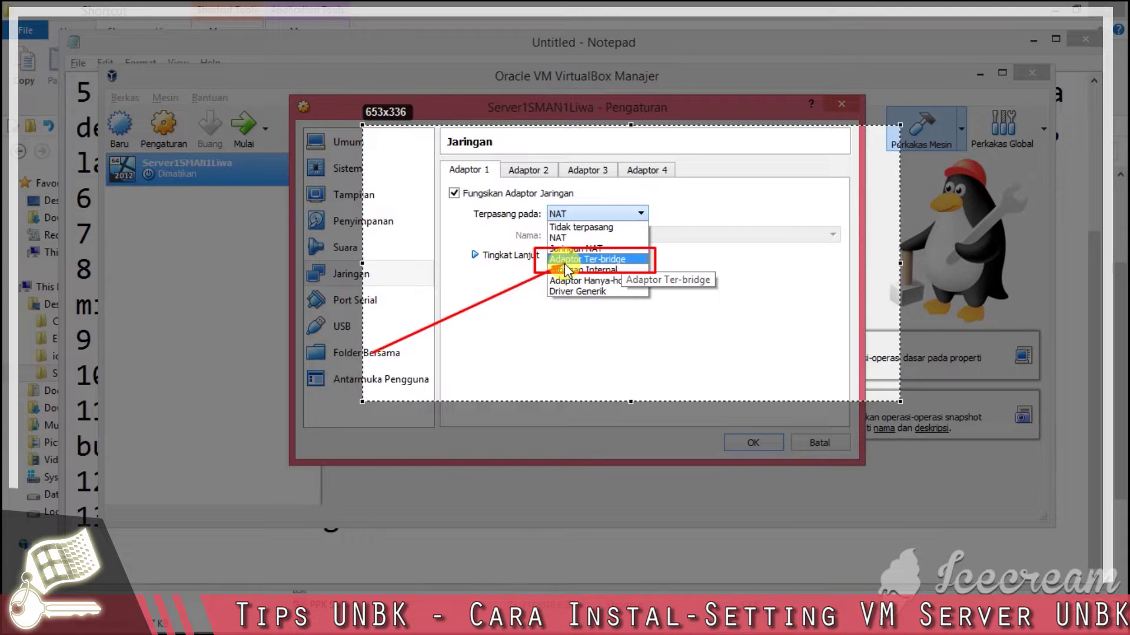
pyautogui.click(886, 418)
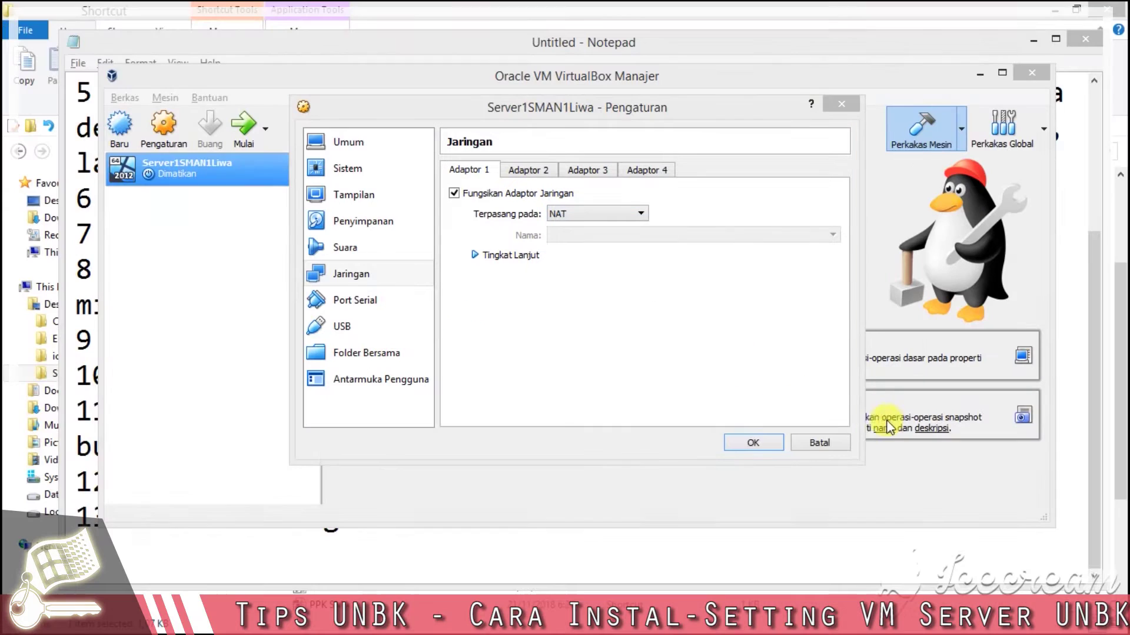
# Switch to Notepad and add note item 14 reading "Adapter 1 Pilih Adapter Terbridge".
pyautogui.click(222, 556)
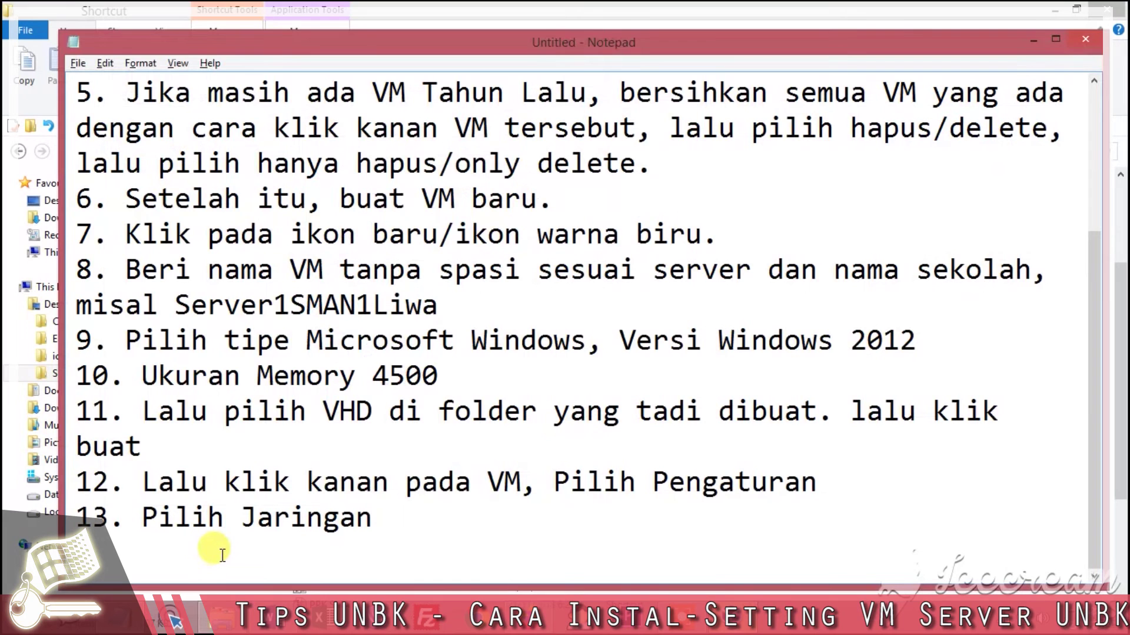
pyautogui.write('Ad')
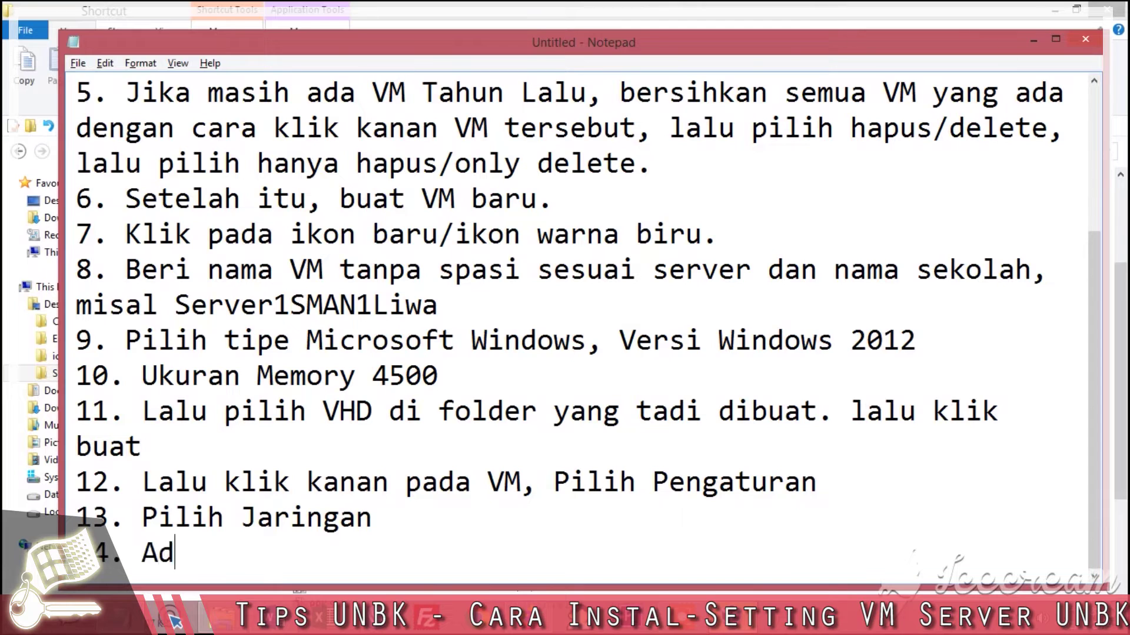
pyautogui.write('apet')
pyautogui.press('BackSpace')
pyautogui.press('BackSpace')
pyautogui.write('ter 1 Pilih ADdapter')
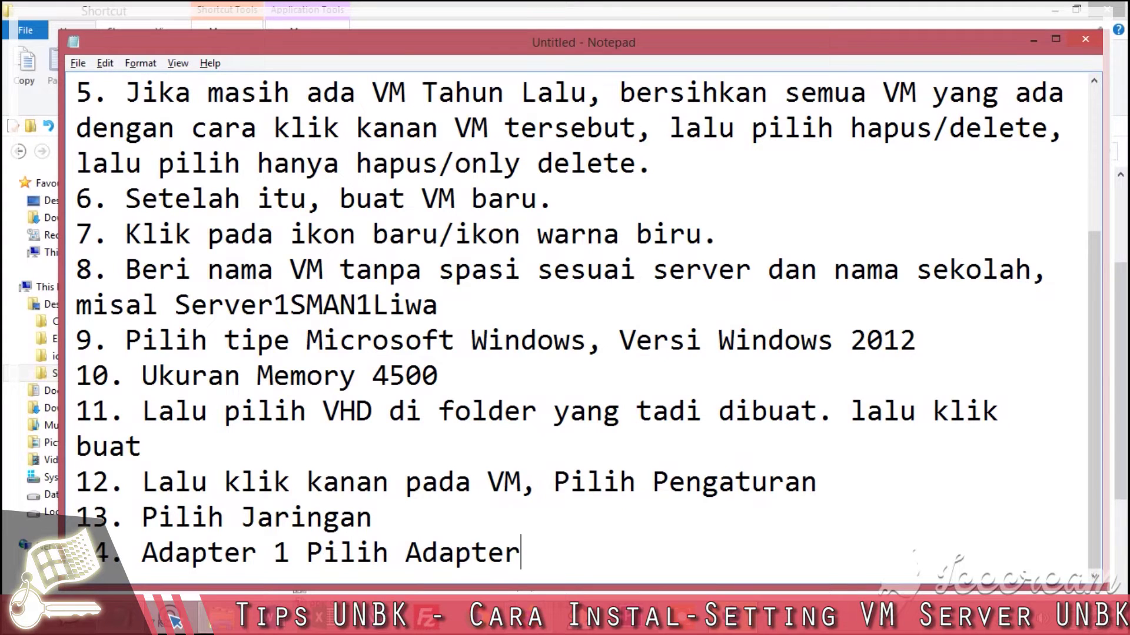
pyautogui.write(' Terbrid')
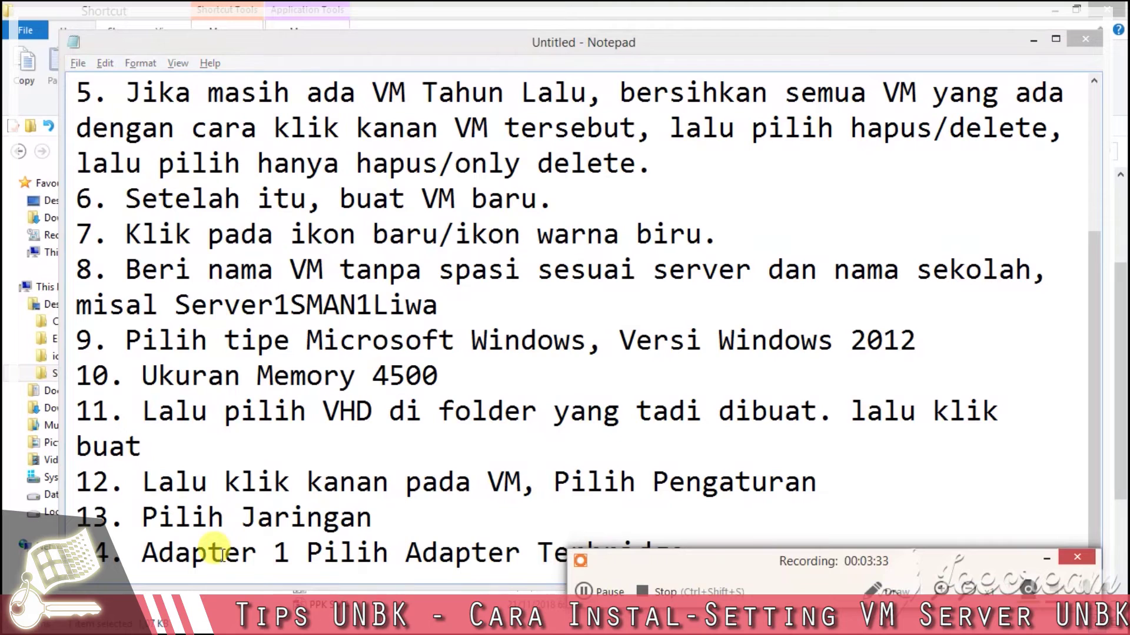
# Switch to VirtualBox, attach Adaptor 1 to Adaptor Ter-bridge, and expand its advanced settings.
pyautogui.hotkey('alt', 'Tab')
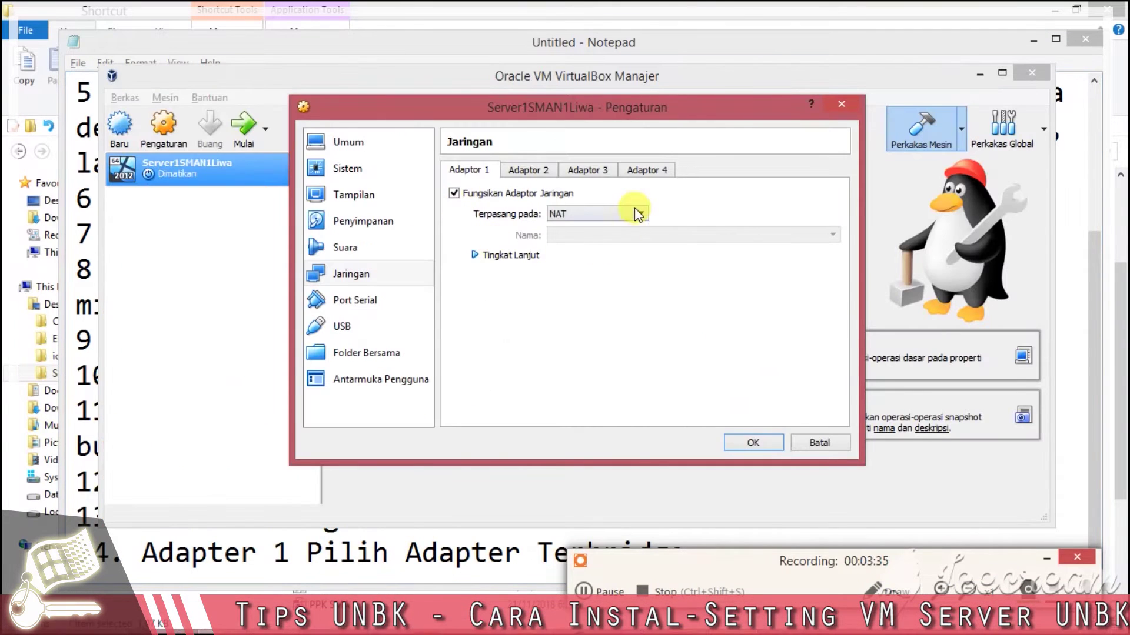
pyautogui.click(635, 212)
pyautogui.click(625, 260)
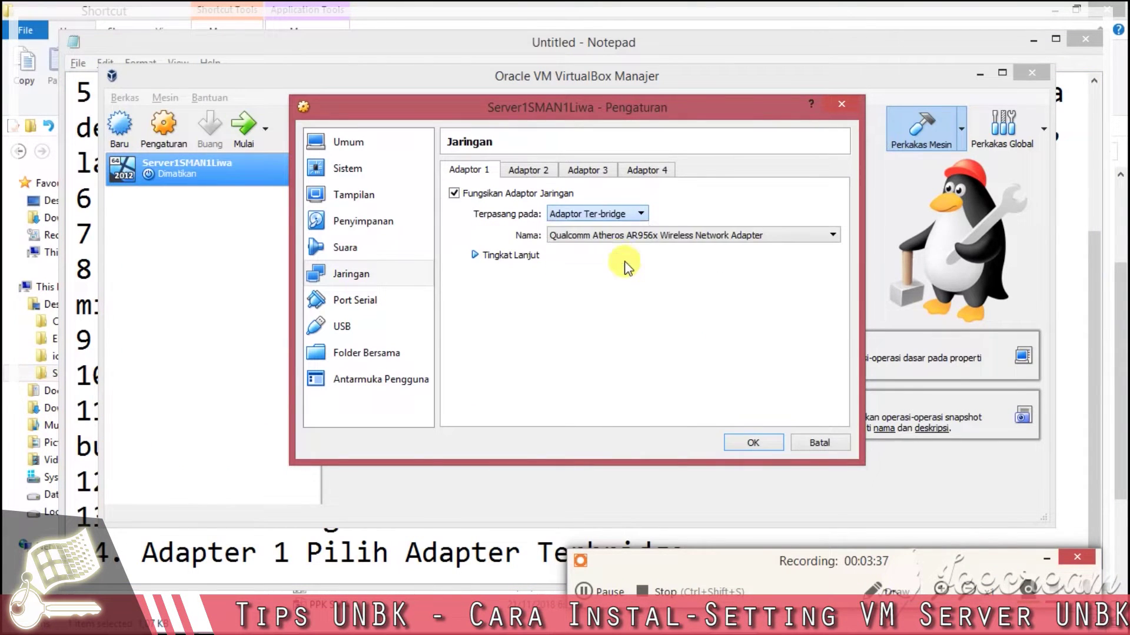
pyautogui.click(486, 259)
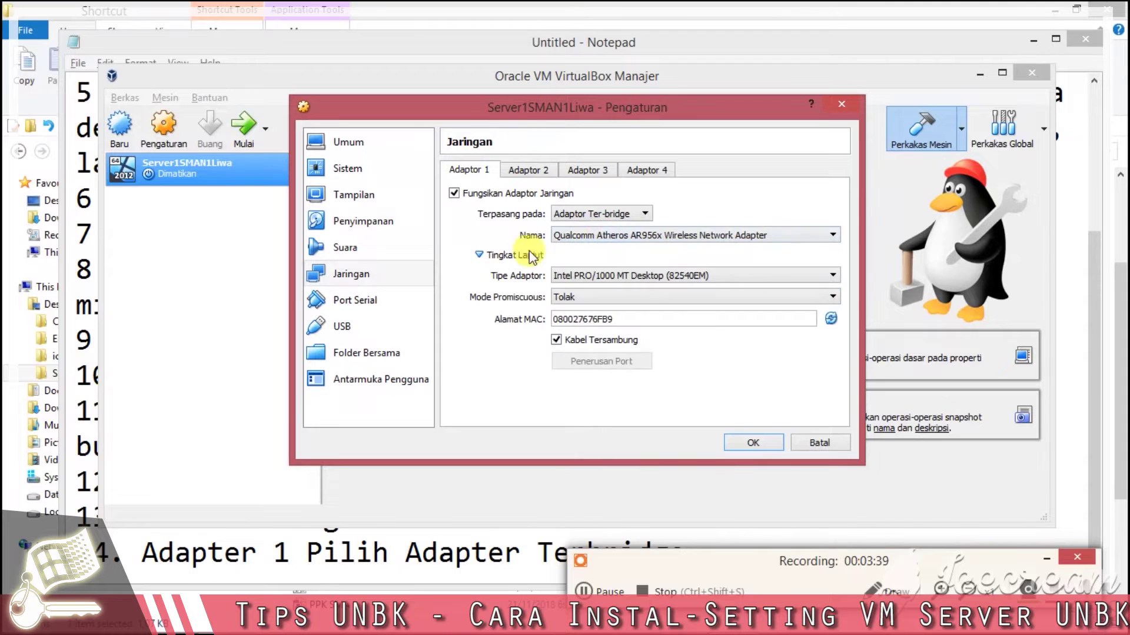
# Capture the list of network cards for Adaptor 1 and draw a red arrow to Realtek PCIe GBE Family Controller.
pyautogui.click(597, 236)
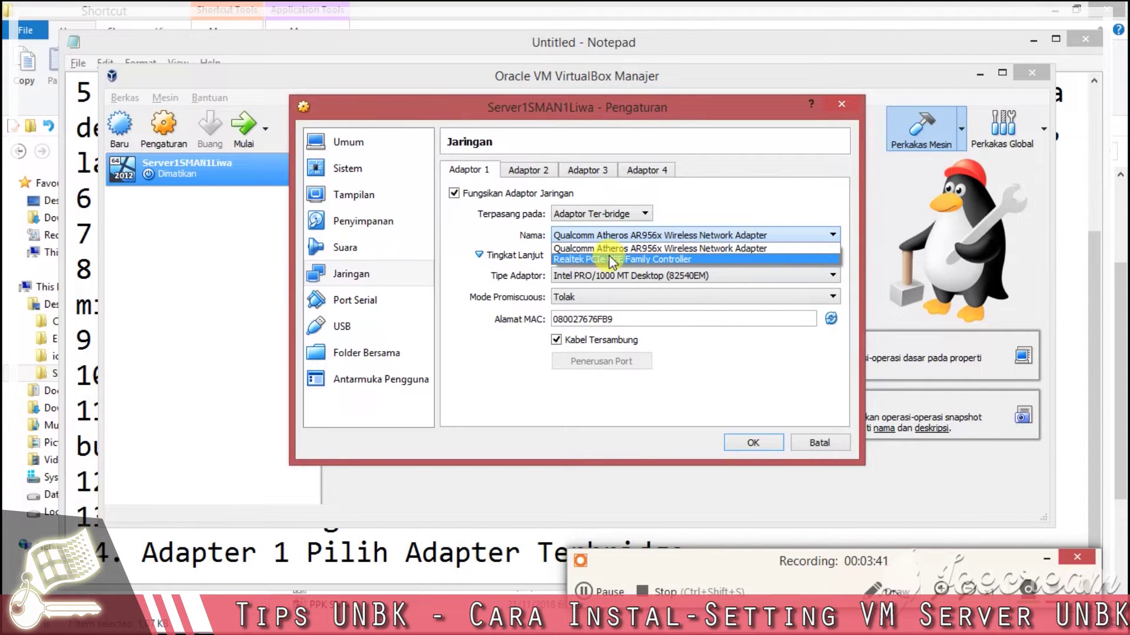
pyautogui.press('F6')
pyautogui.moveTo(395, 167); pyautogui.dragTo(905, 457)
pyautogui.click(921, 351)
pyautogui.moveTo(406, 383); pyautogui.dragTo(568, 263)
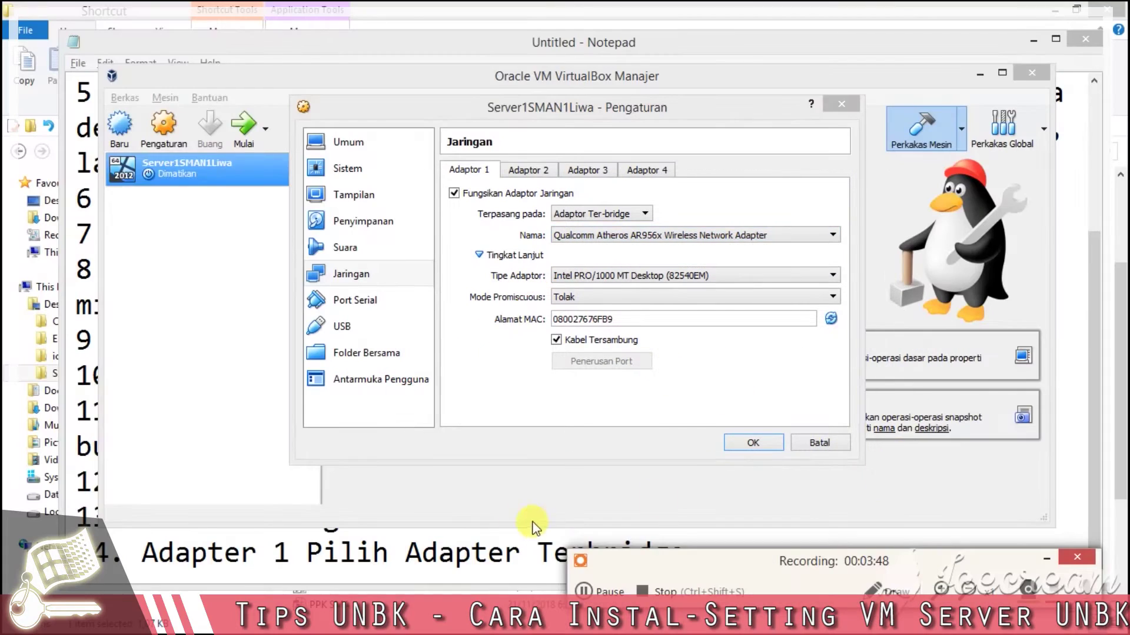
# Switch to Notepad, reposition its window so the last line is readable, and append ", Pilih" to note item 14.
pyautogui.click(733, 542)
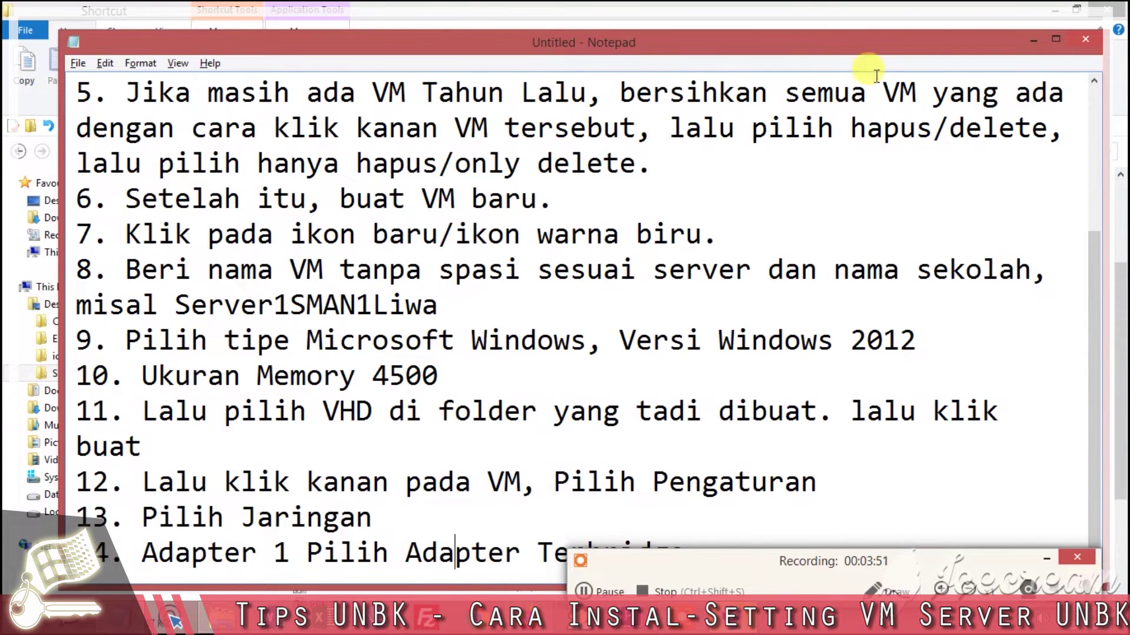
pyautogui.moveTo(857, 39)
pyautogui.mouseDown()
pyautogui.moveTo(853, 71)
pyautogui.moveTo(852, 47)
pyautogui.mouseUp()
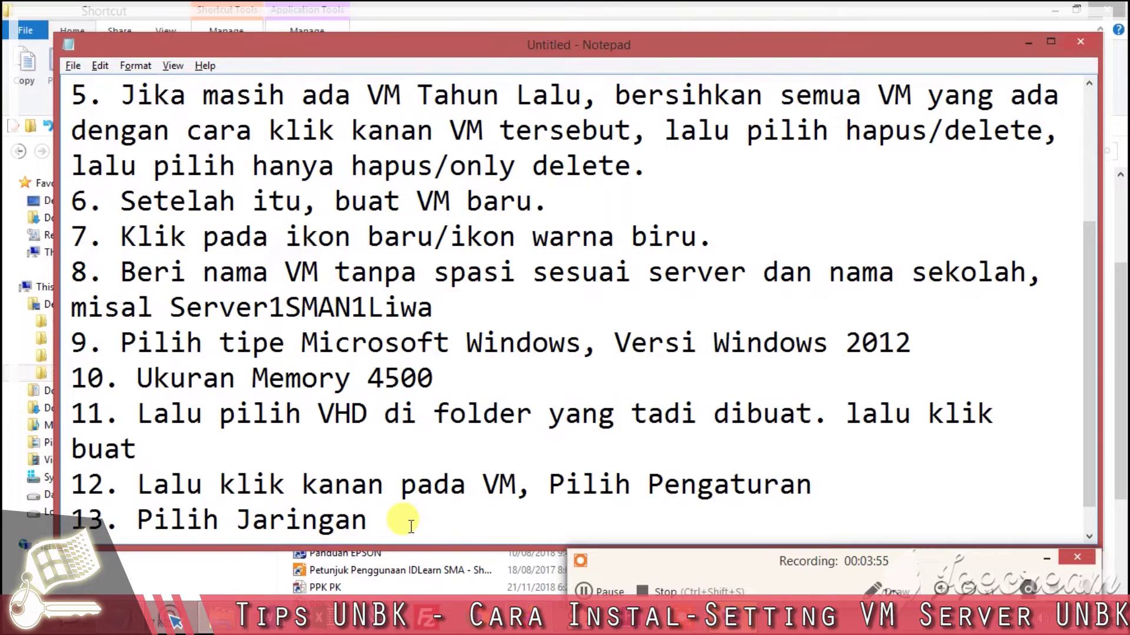
pyautogui.press('Down')
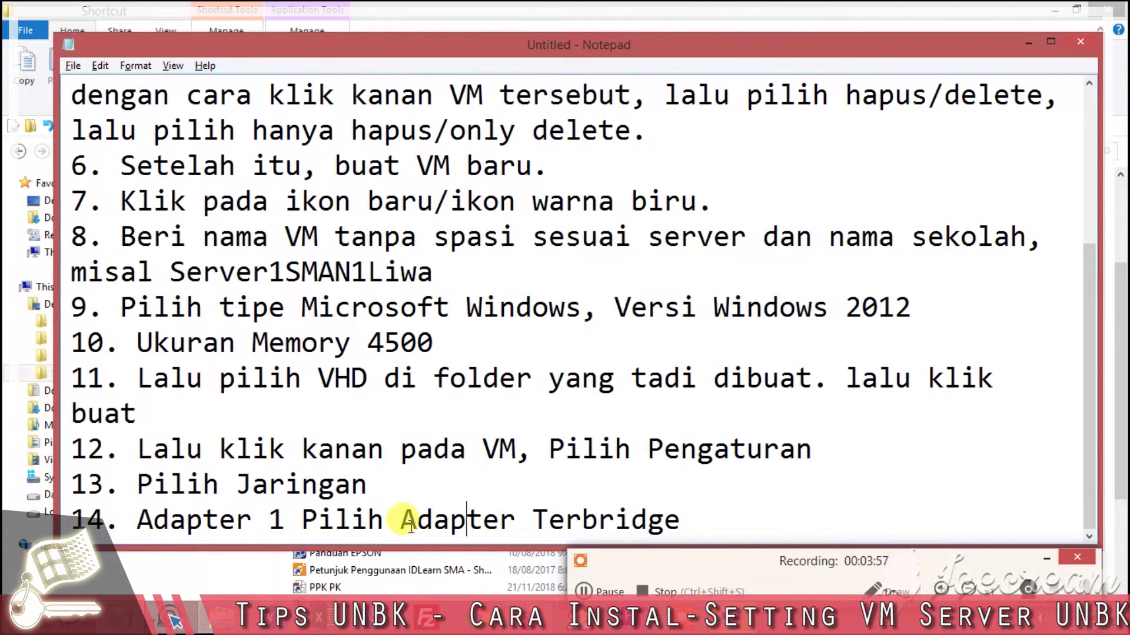
pyautogui.write(', Pilih')
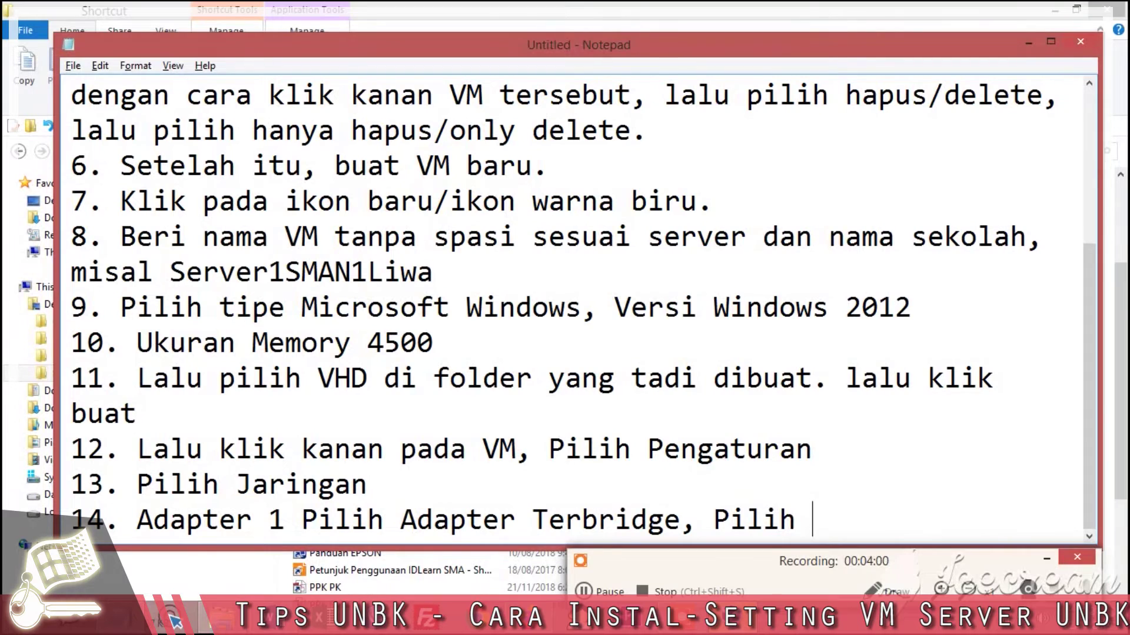
# Check the network cards offered for Adaptor 1 in VirtualBox and return to Notepad.
pyautogui.hotkey('alt', 'Tab')
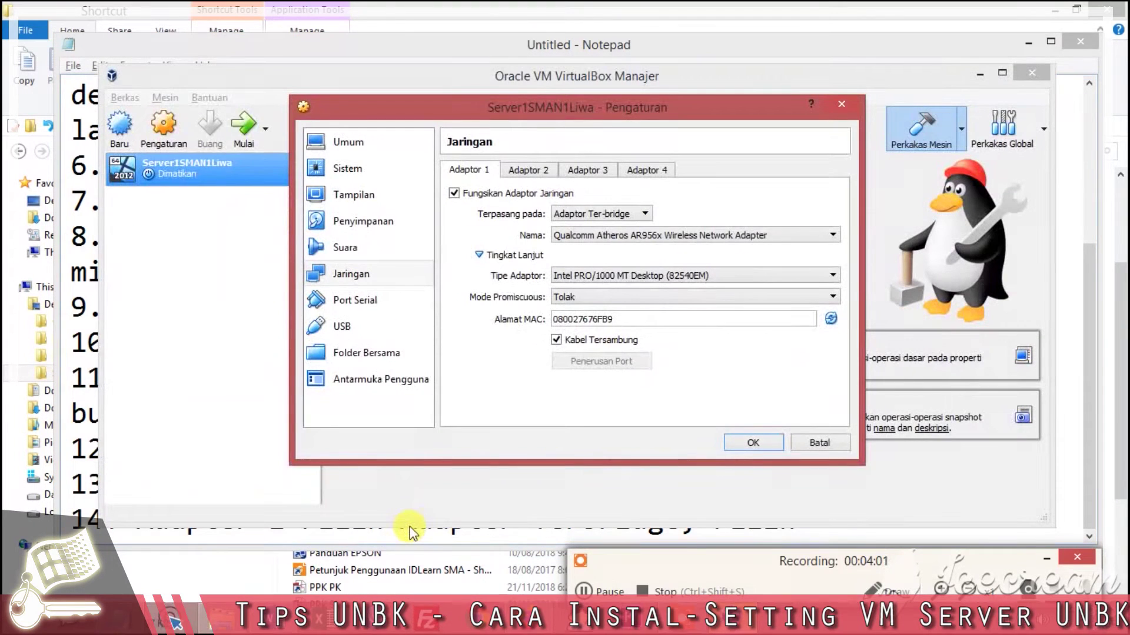
pyautogui.click(613, 236)
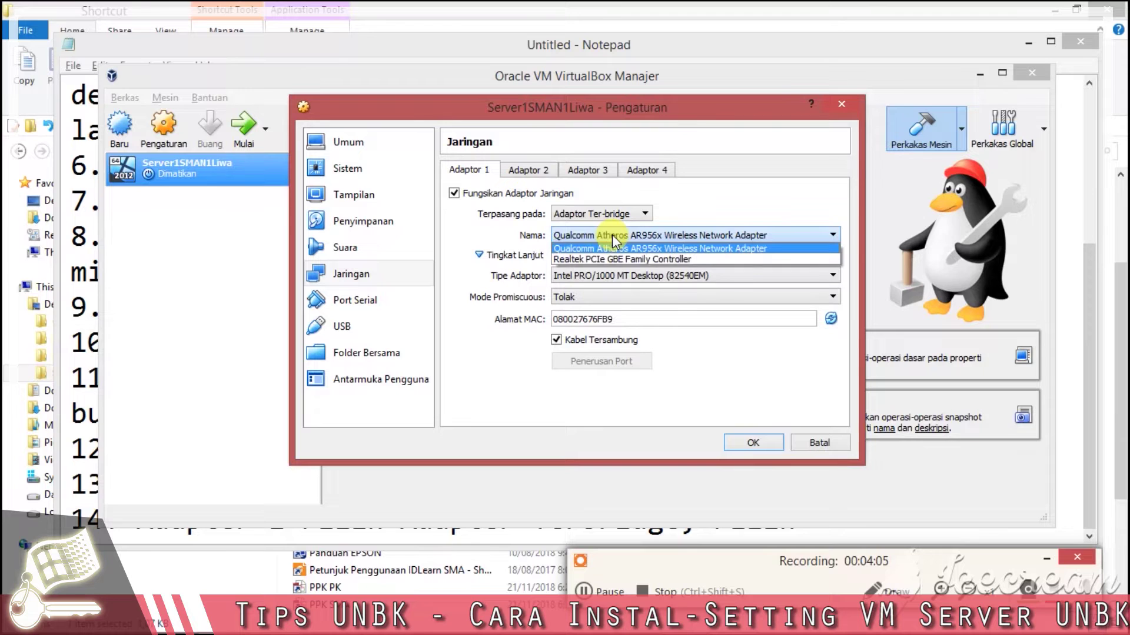
pyautogui.hotkey('alt', 'Tab')
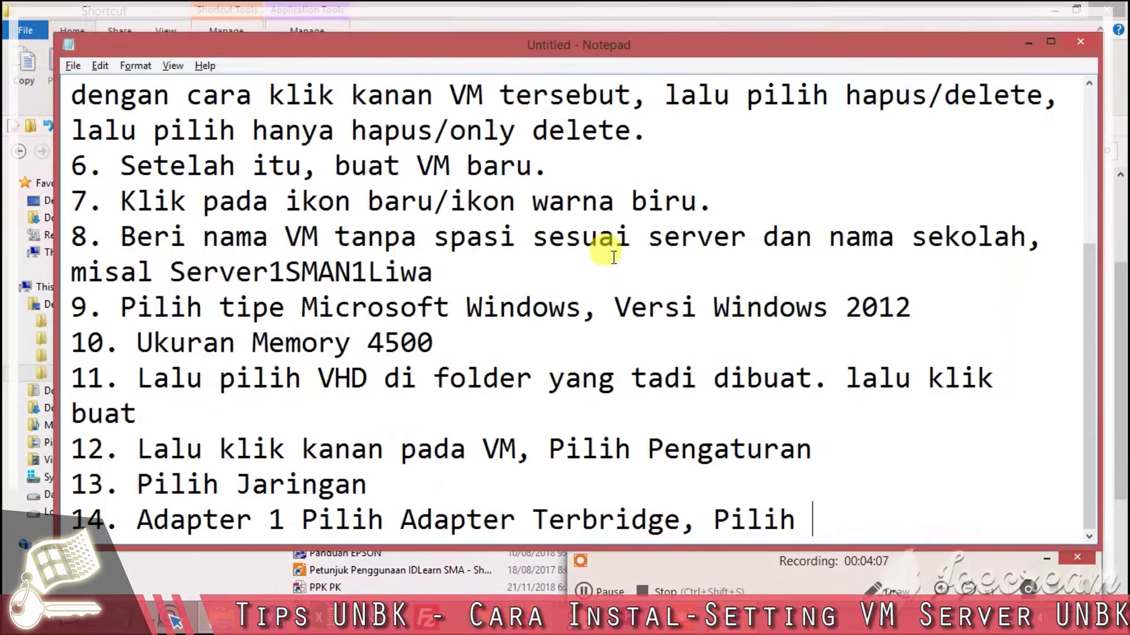
pyautogui.write('Jaringan')
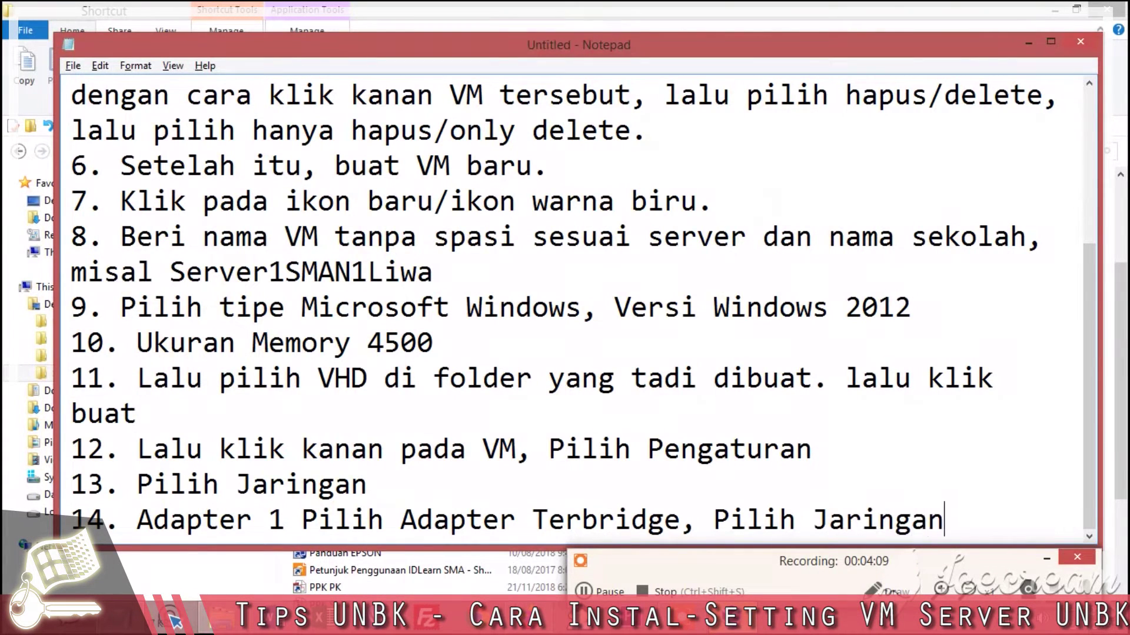
pyautogui.press('BackSpace')
pyautogui.press('BackSpace')
pyautogui.press('BackSpace')
pyautogui.press('BackSpace')
pyautogui.press('BackSpace')
pyautogui.press('BackSpace')
pyautogui.press('BackSpace')
pyautogui.press('BackSpace')
pyautogui.press('BackSpace')
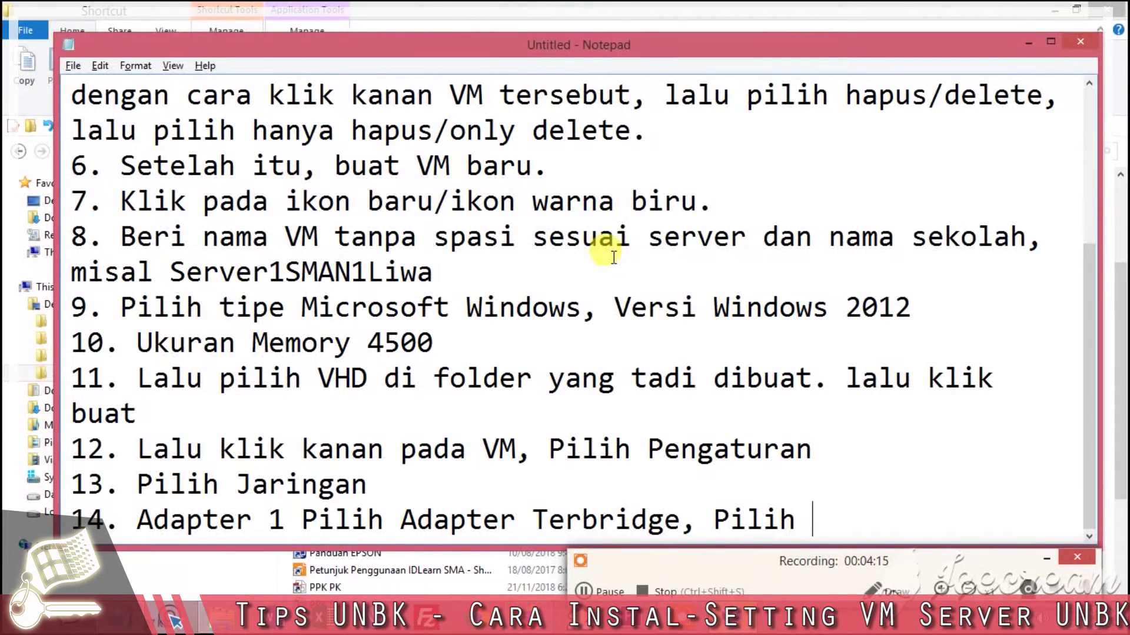
# Extend note item 14 with "LAN yang ke Client, pada contoh".
pyautogui.write('LAN yang ')
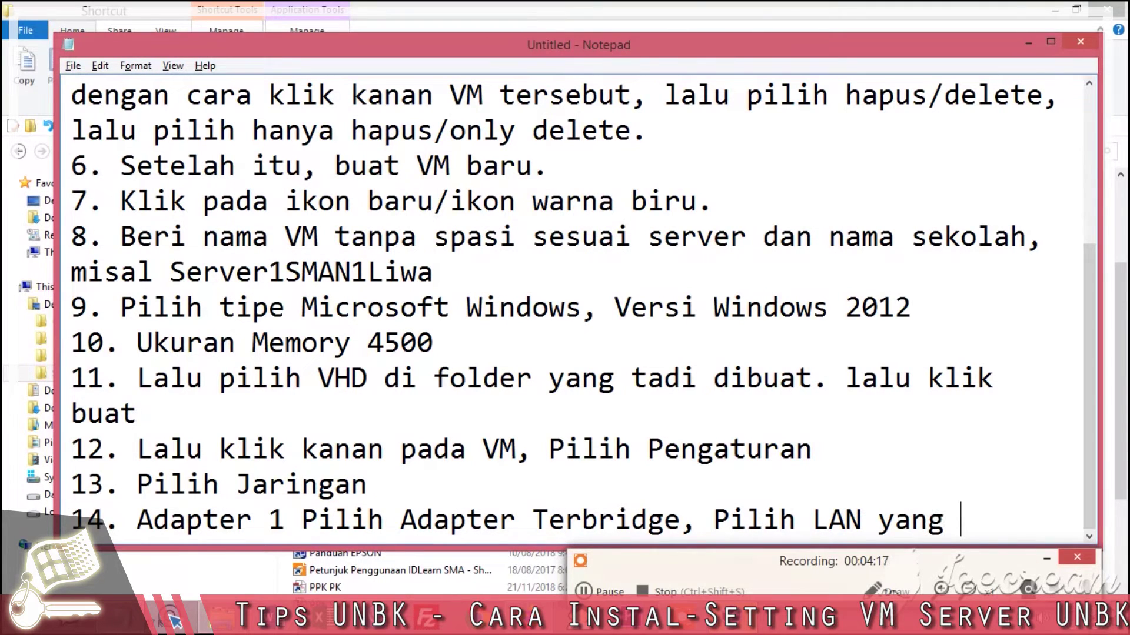
pyautogui.write('ke Client')
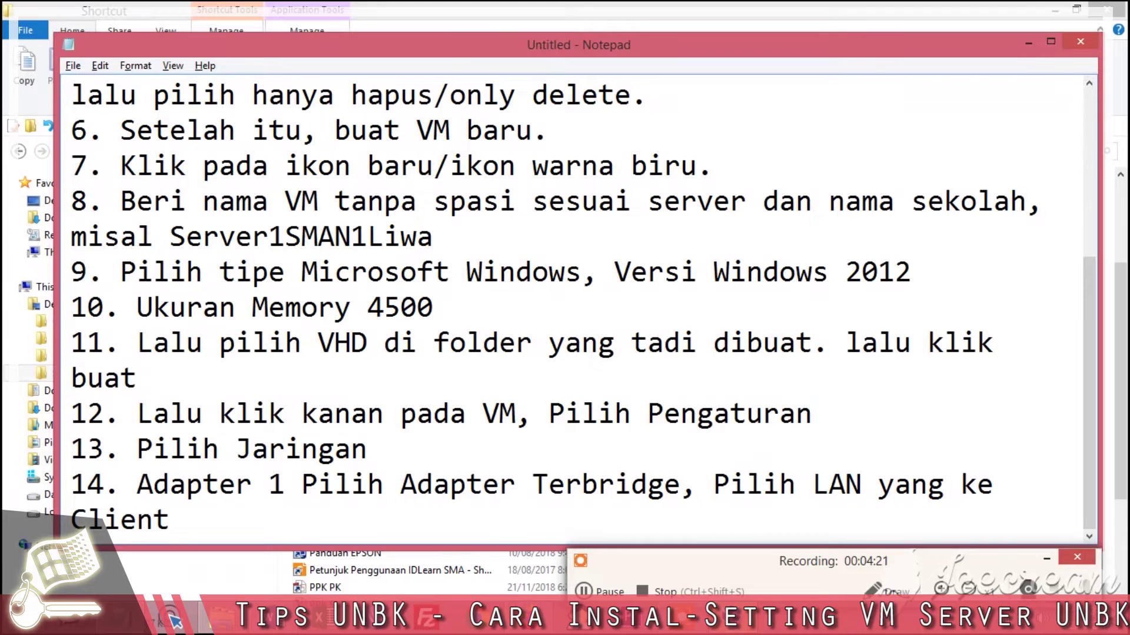
pyautogui.write(', pad')
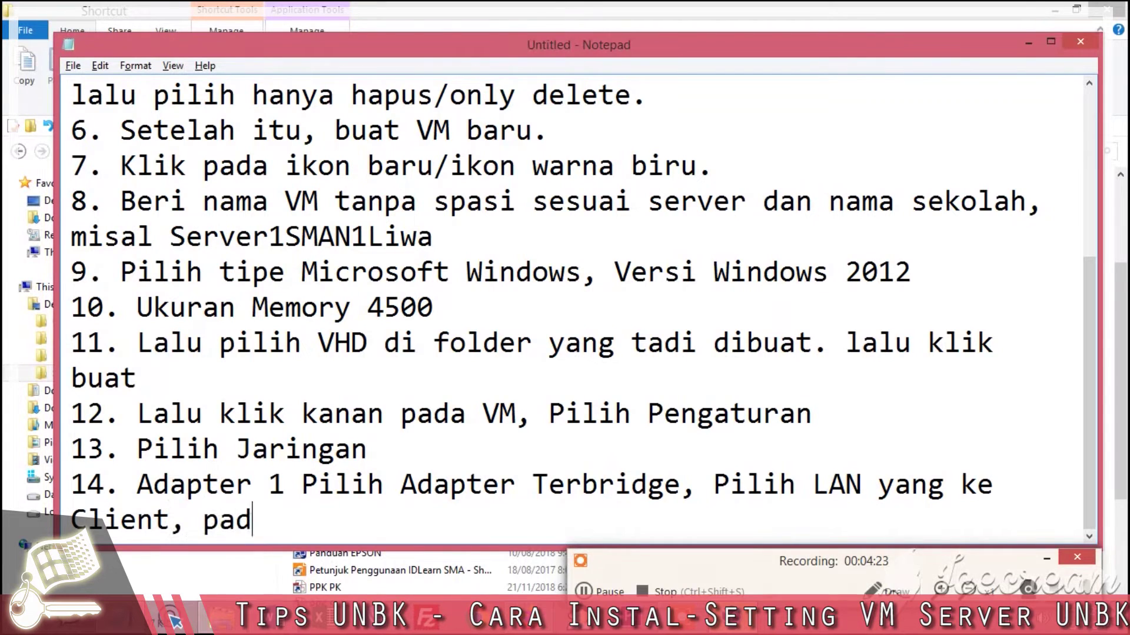
pyautogui.write('a contoh')
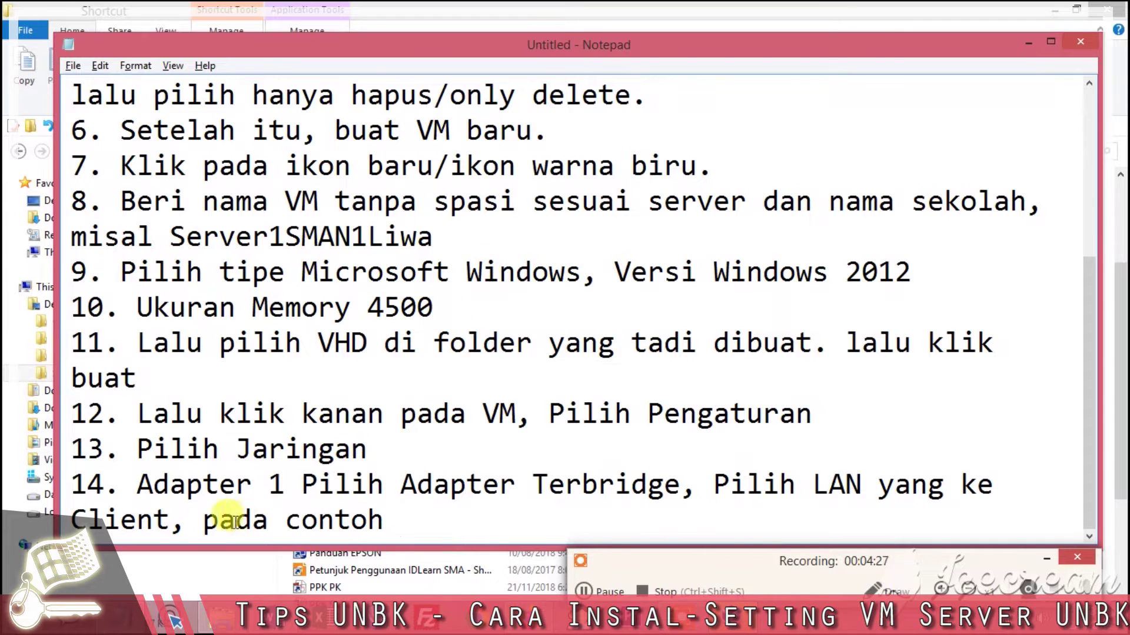
pyautogui.keyDown('shift'); pyautogui.click(201, 521); pyautogui.keyUp('shift')
pyautogui.click(421, 523)
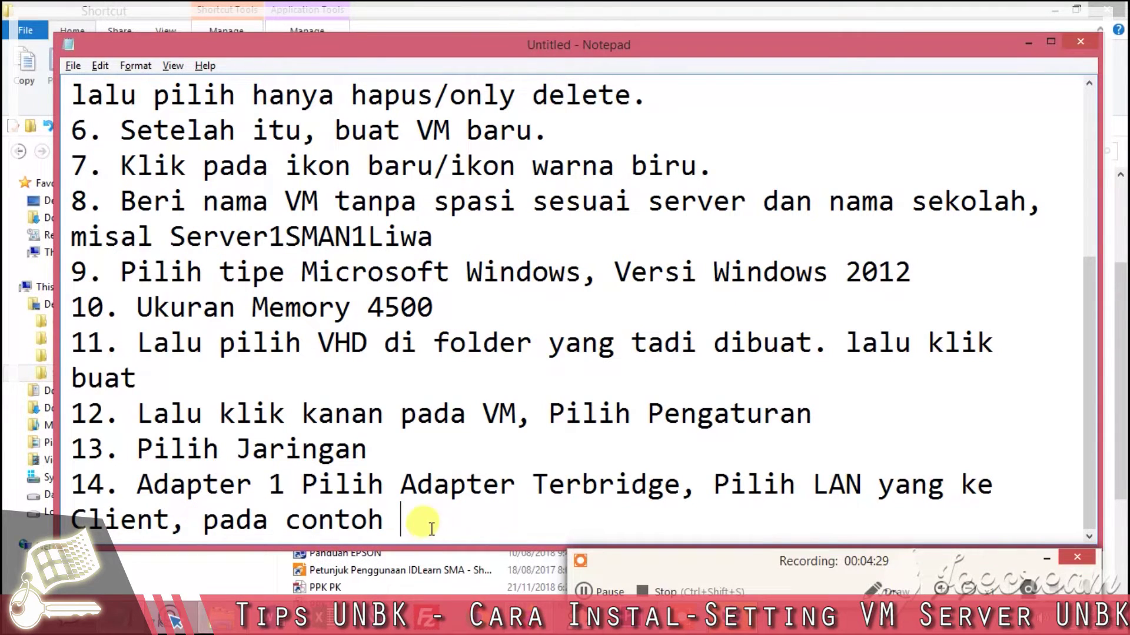
# Switch to VirtualBox, check Adaptor 1's network card choices, and set its Mode Promiscuous to Ijinkan Semua.
pyautogui.click(174, 619)
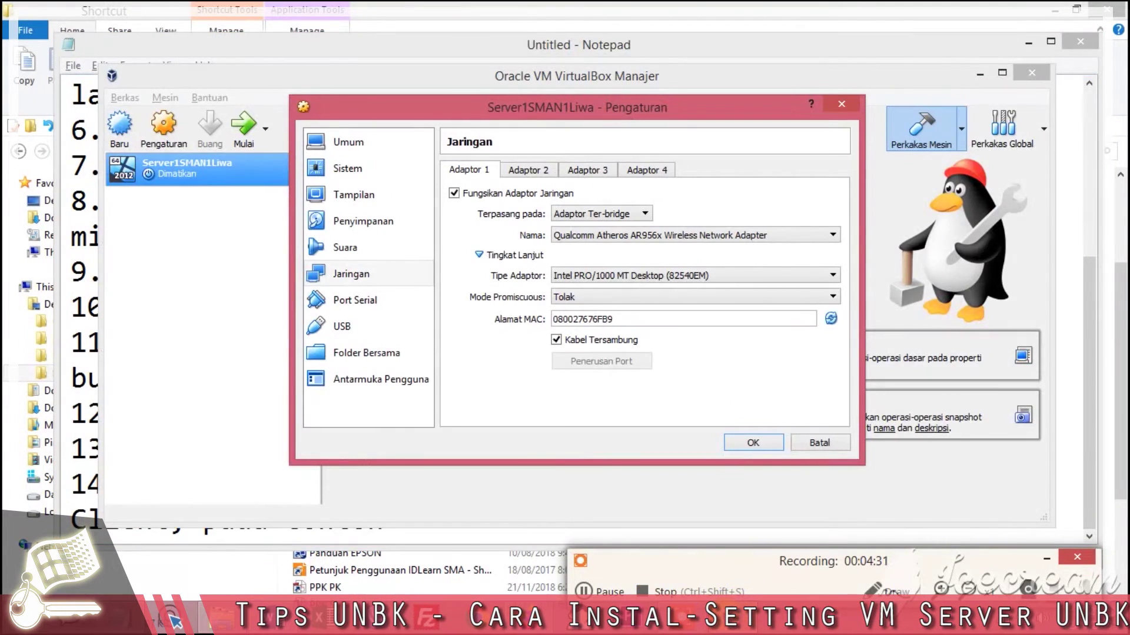
pyautogui.click(715, 237)
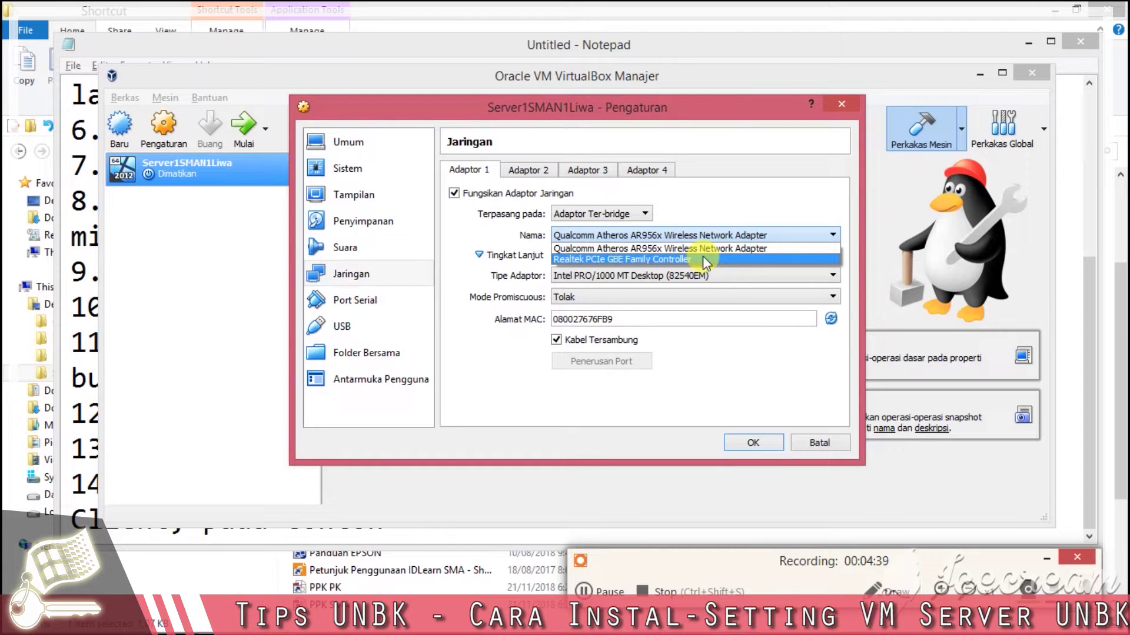
pyautogui.click(698, 485)
pyautogui.click(602, 296)
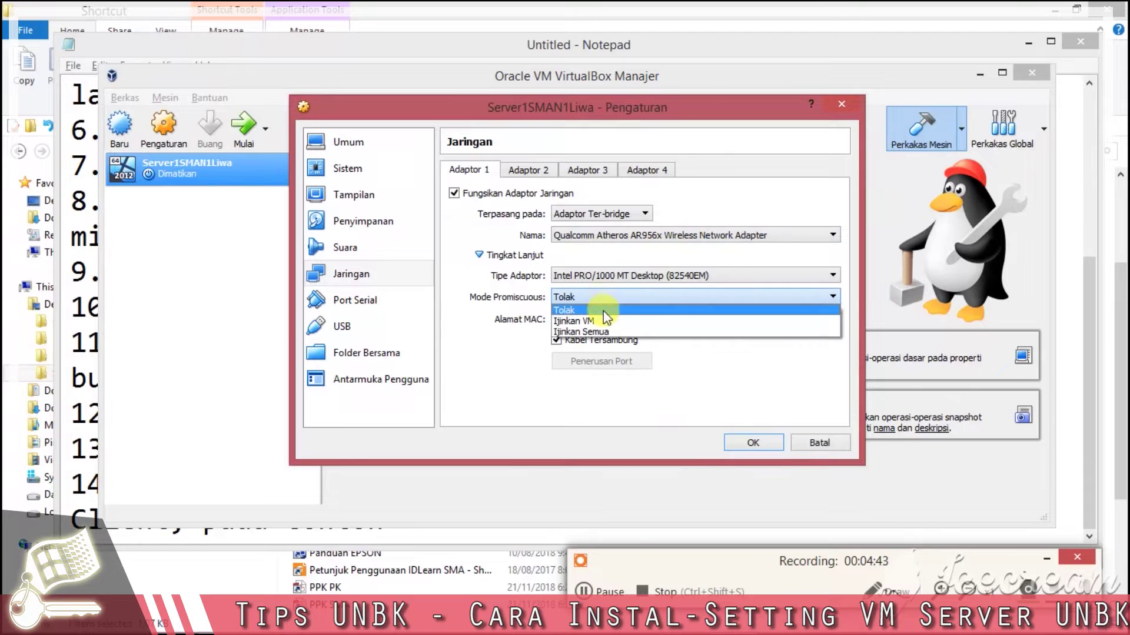
pyautogui.click(604, 333)
# Capture the list of Mode Promiscuous options, draw a red arrow to Ijinkan Semua, and discard the capture.
pyautogui.click(614, 299)
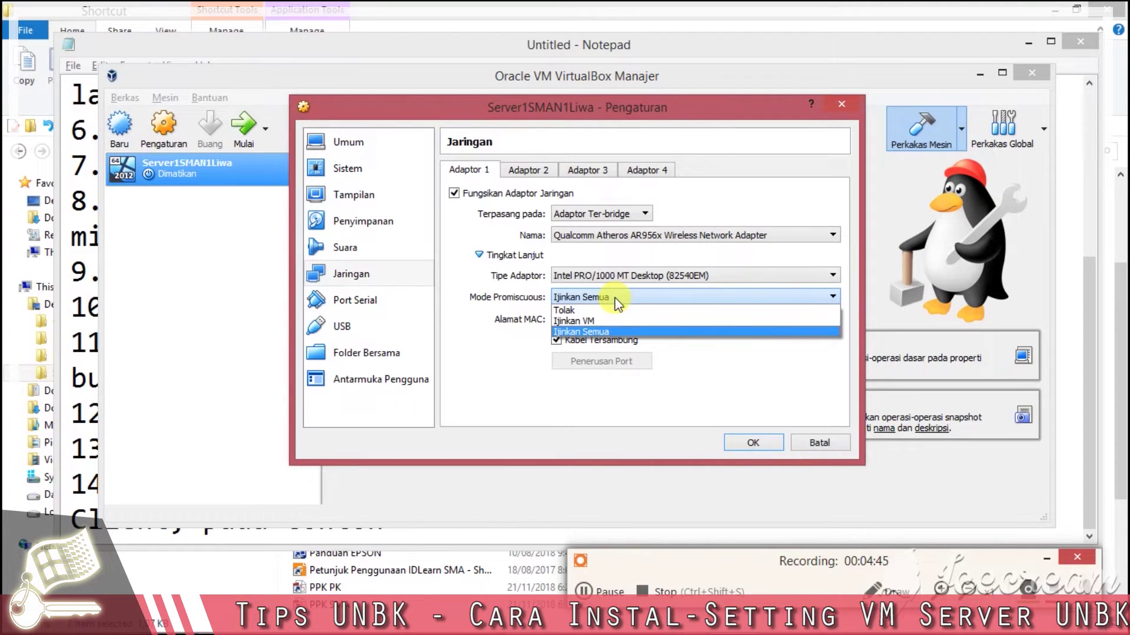
pyautogui.press('F6')
pyautogui.moveTo(272, 103)
pyautogui.mouseDown()
pyautogui.moveTo(822, 497)
pyautogui.moveTo(918, 516)
pyautogui.mouseUp()
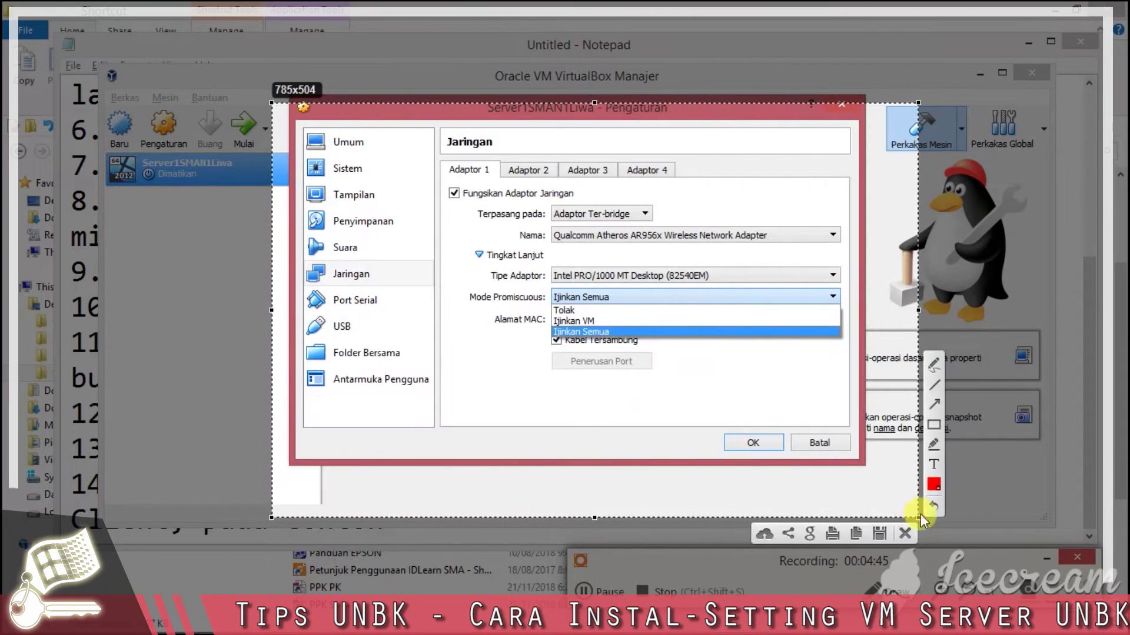
pyautogui.click(934, 405)
pyautogui.moveTo(464, 422); pyautogui.dragTo(558, 338)
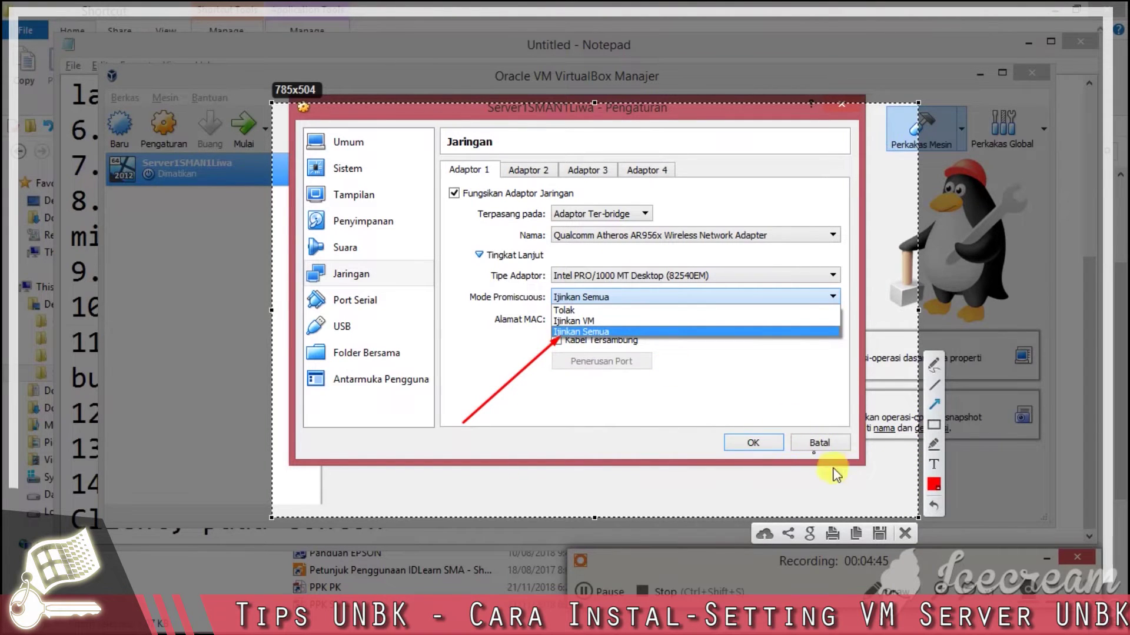
pyautogui.click(905, 533)
# Capture the network card list, mark Realtek PCIe GBE Family Controller with a red arrow and rectangle, and discard the capture.
pyautogui.click(632, 232)
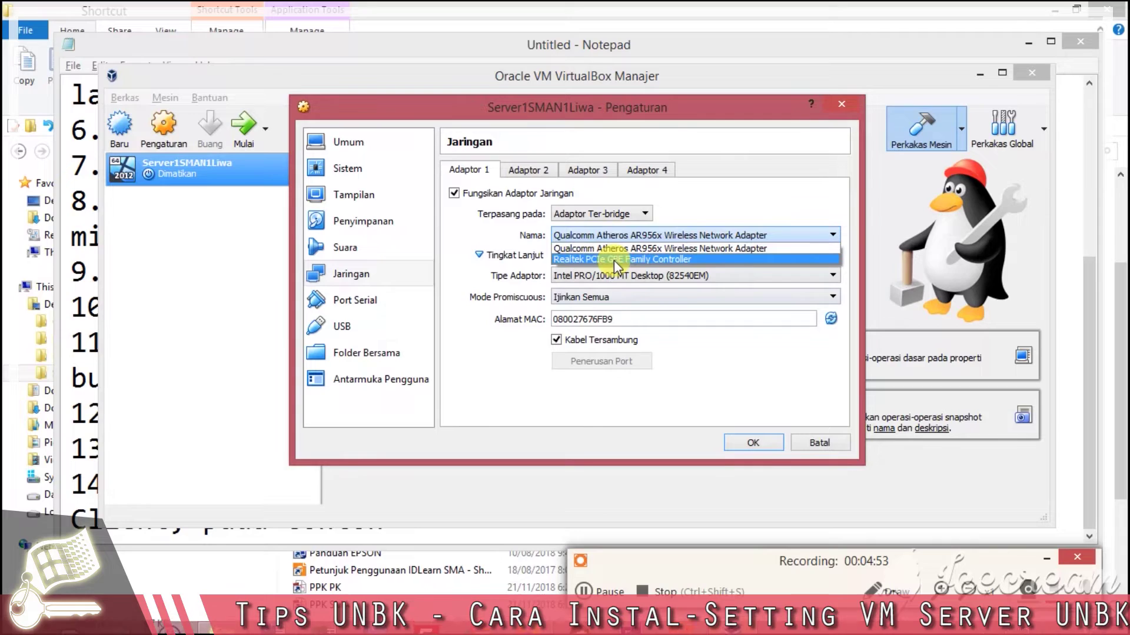
pyautogui.press('F6')
pyautogui.moveTo(293, 142); pyautogui.dragTo(978, 515)
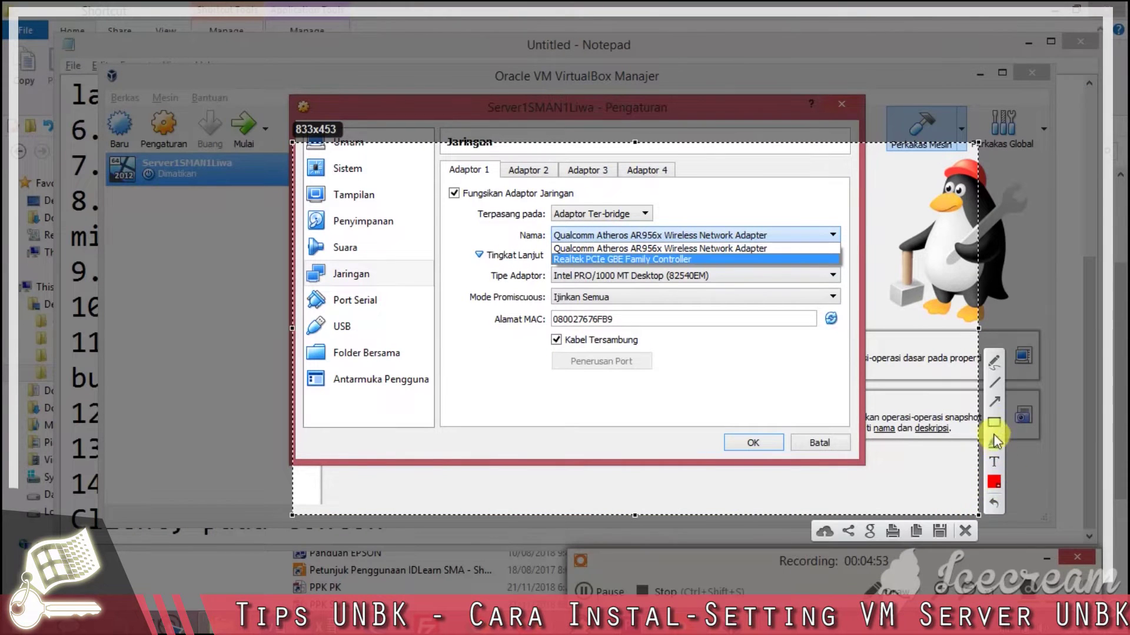
pyautogui.click(993, 406)
pyautogui.moveTo(413, 365); pyautogui.dragTo(559, 270)
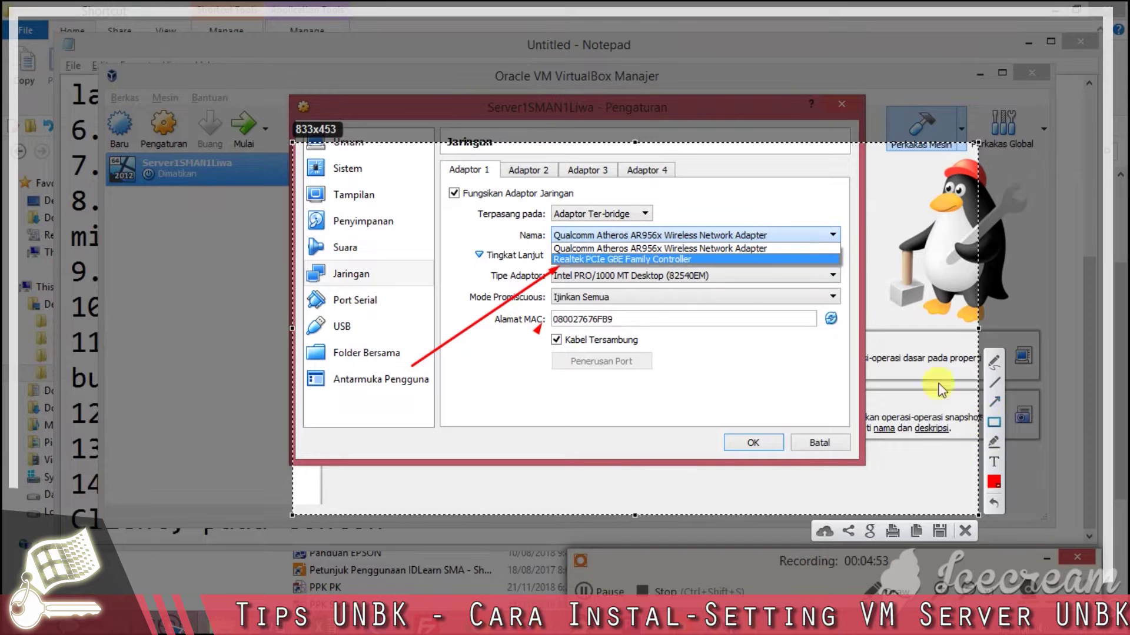
pyautogui.moveTo(518, 251); pyautogui.dragTo(748, 267)
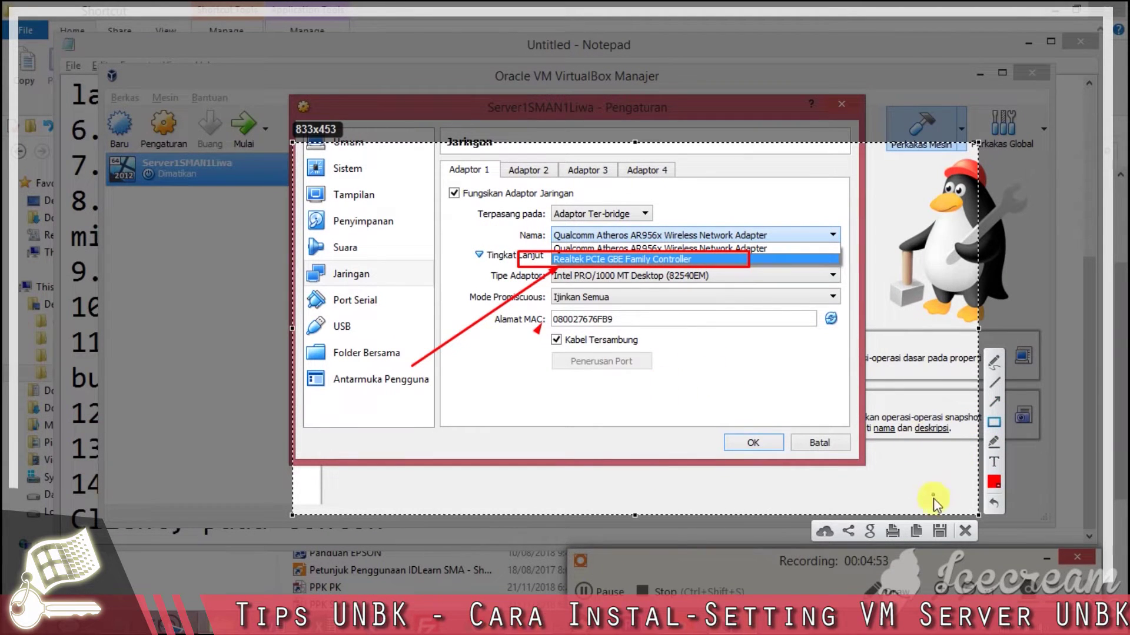
pyautogui.click(962, 526)
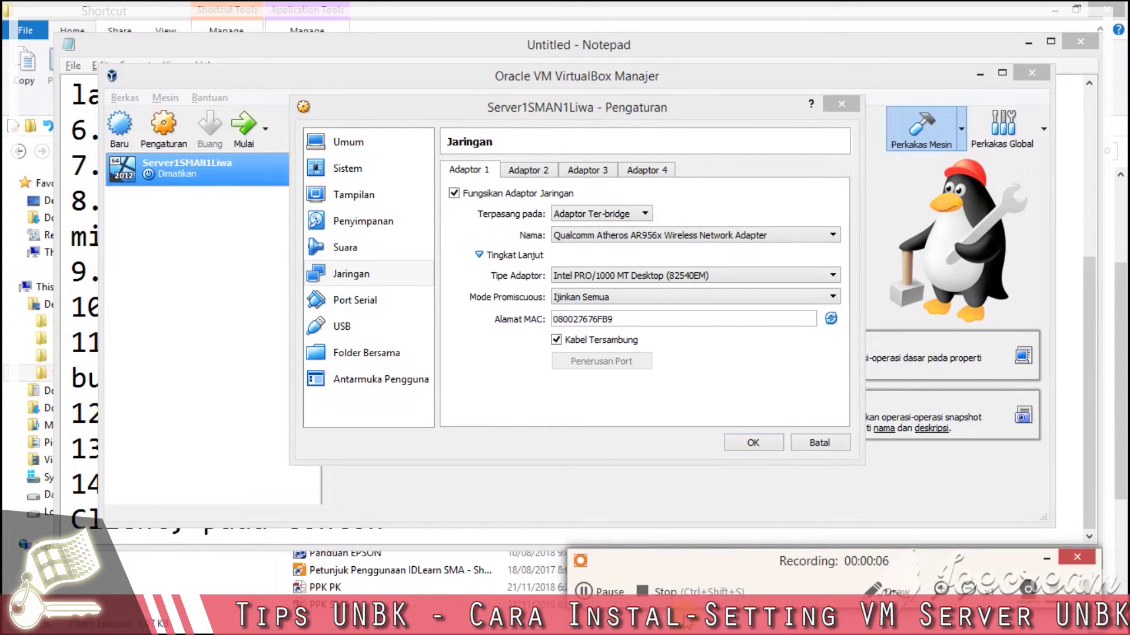
pyautogui.click(612, 114)
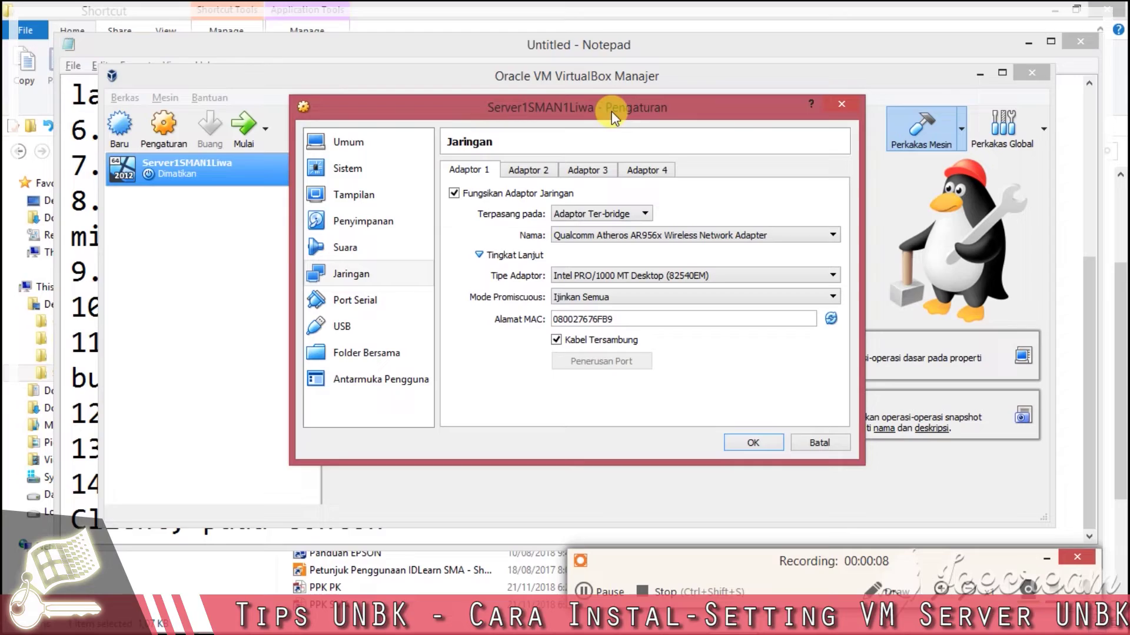
pyautogui.press('F6')
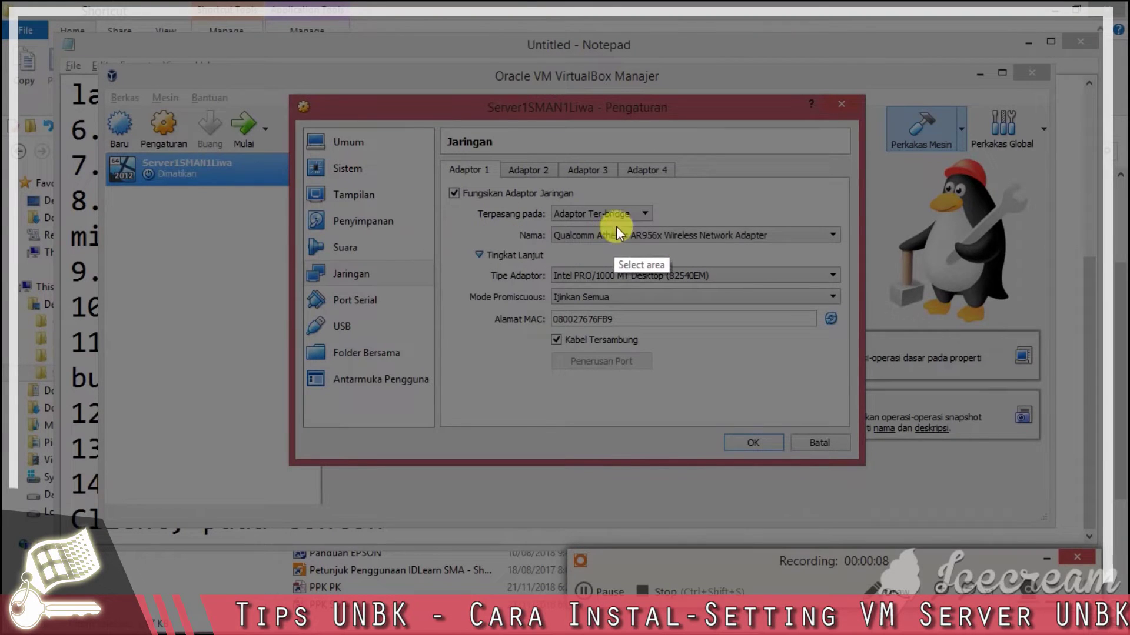
pyautogui.moveTo(432, 180); pyautogui.dragTo(936, 411)
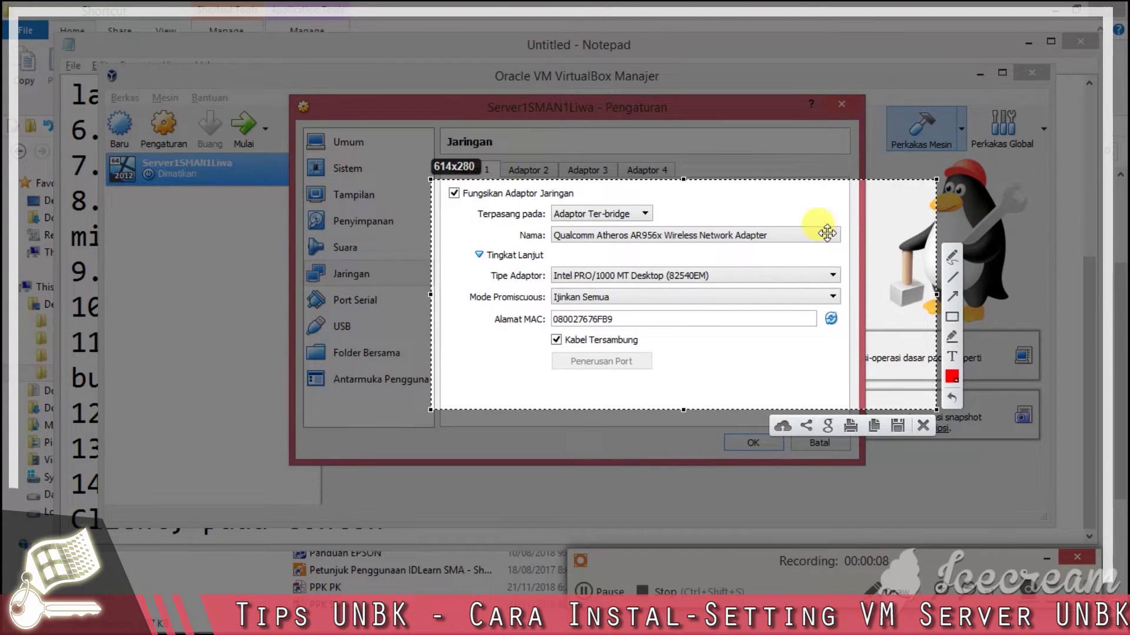
pyautogui.click(922, 425)
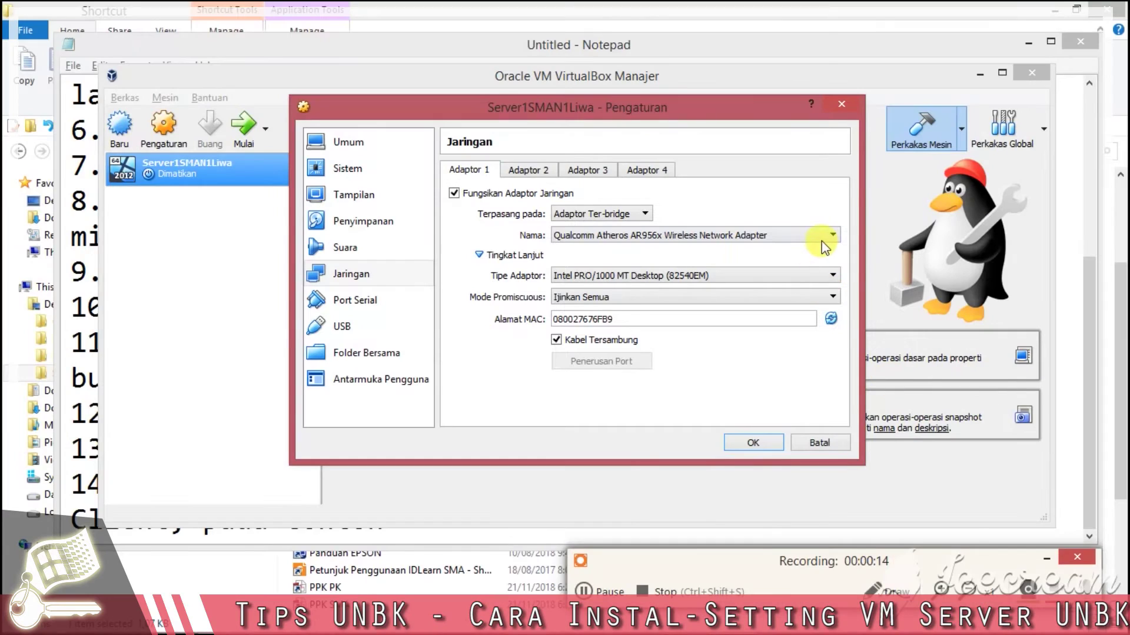
# Set Adaptor 1's bridged network card to Realtek PCIe GBE Family Controller.
pyautogui.click(822, 241)
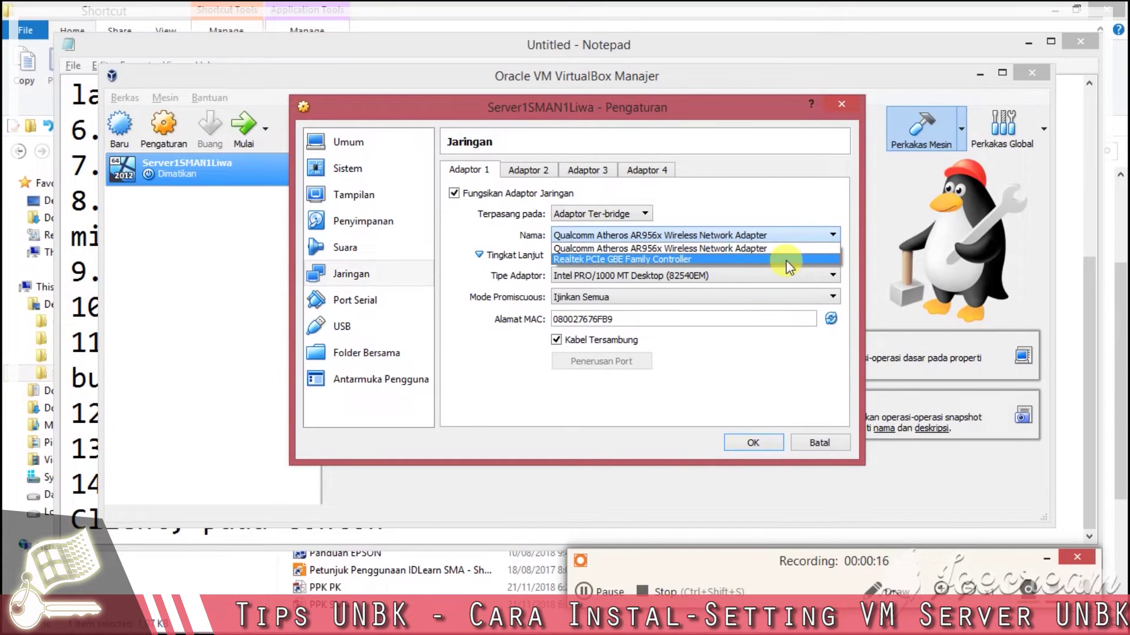
pyautogui.click(787, 260)
# Capture the network card list, annotate the Realtek card with a red arrow and "Pilih LAN ke CLIENT", and discard the capture.
pyautogui.click(819, 235)
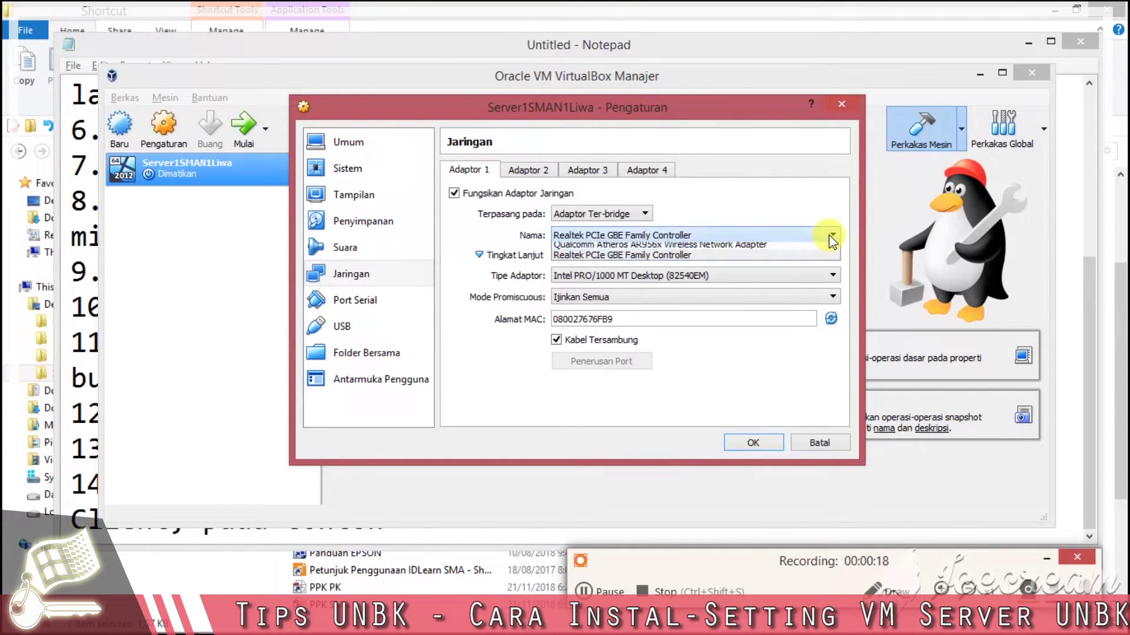
pyautogui.press('F6')
pyautogui.moveTo(382, 134); pyautogui.dragTo(990, 460)
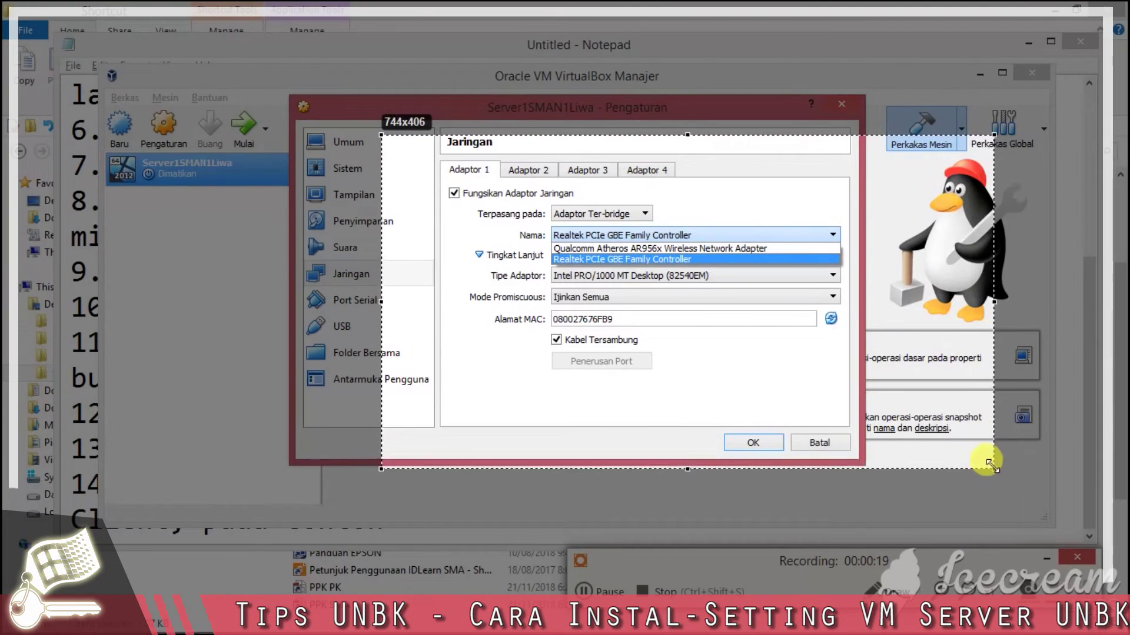
pyautogui.moveTo(401, 382)
pyautogui.mouseDown()
pyautogui.moveTo(538, 312)
pyautogui.moveTo(574, 271)
pyautogui.mouseUp()
pyautogui.click(1006, 405)
pyautogui.click(420, 379)
pyautogui.write('Pilih LAN ke')
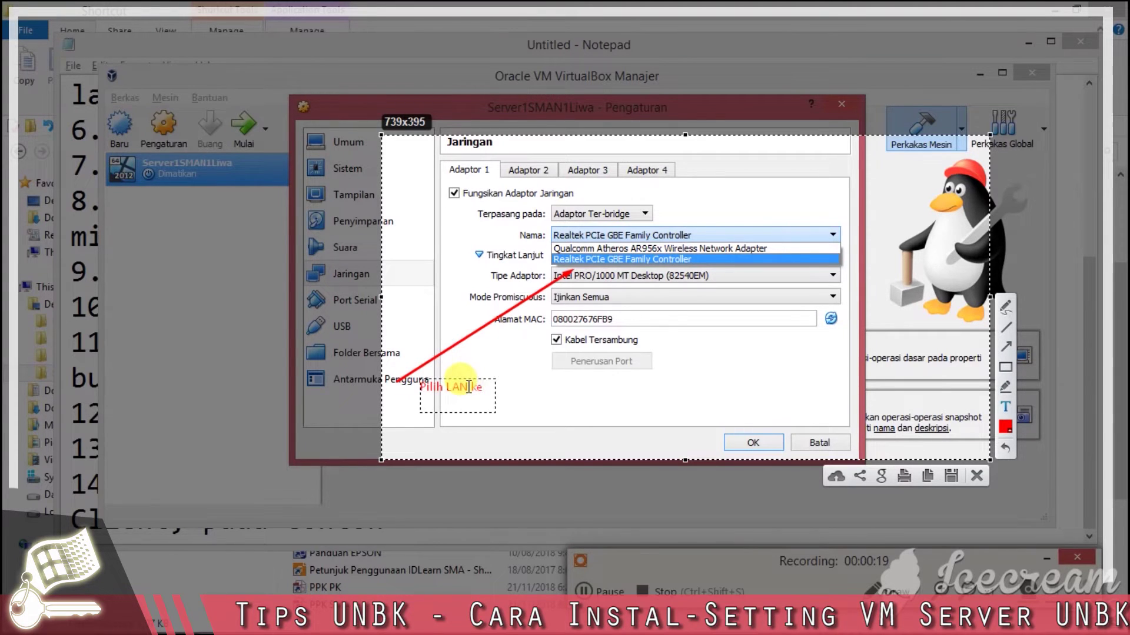
pyautogui.write(' CLIENT')
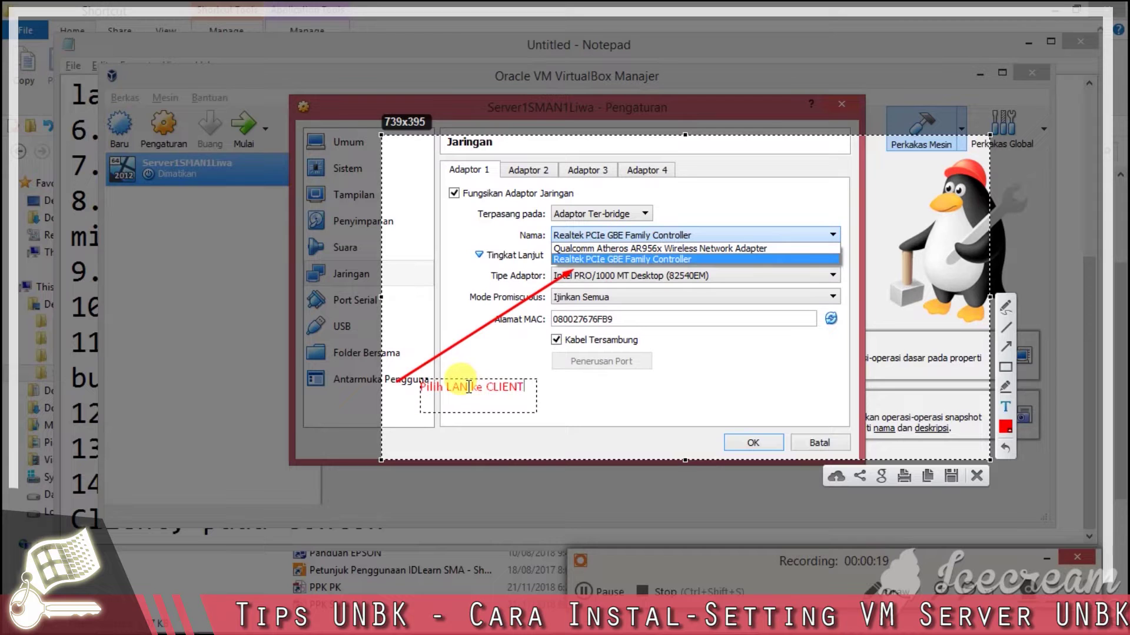
pyautogui.click(977, 475)
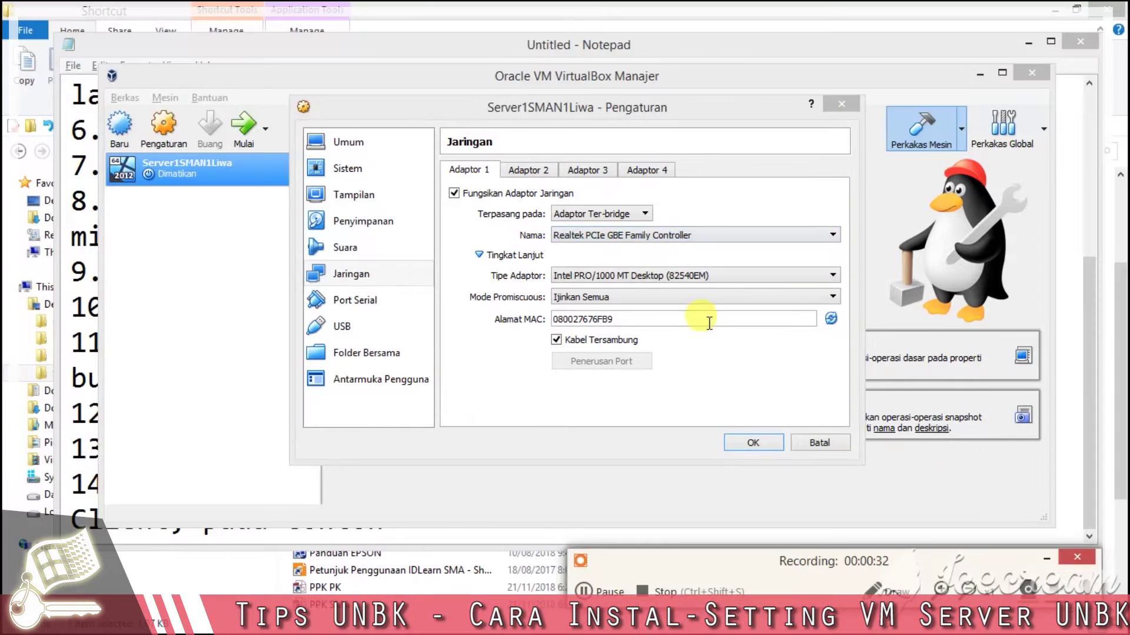
# Switch to Notepad and delete ", pada contoh" from the end of note item 14.
pyautogui.click(660, 257)
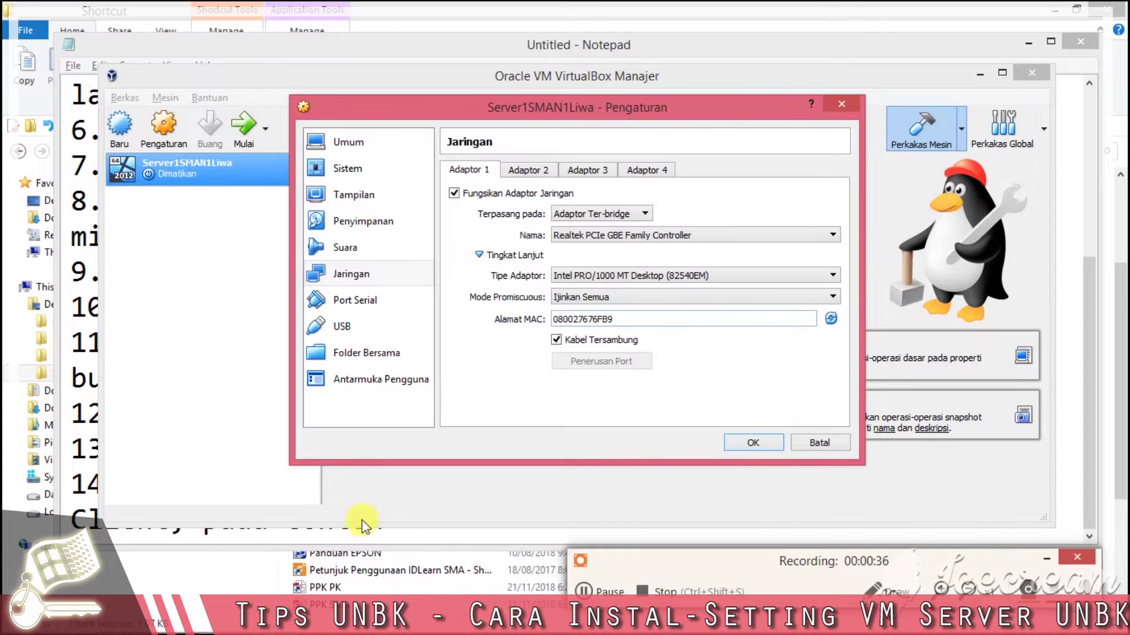
pyautogui.click(153, 530)
pyautogui.click(481, 529)
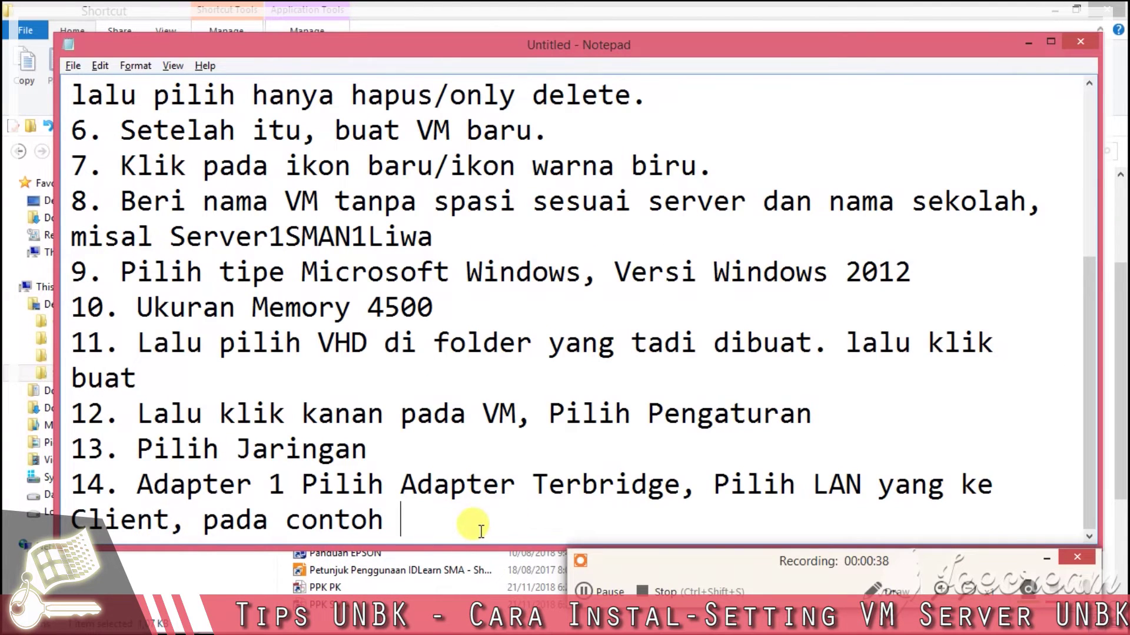
pyautogui.hotkey('alt', 'Tab')
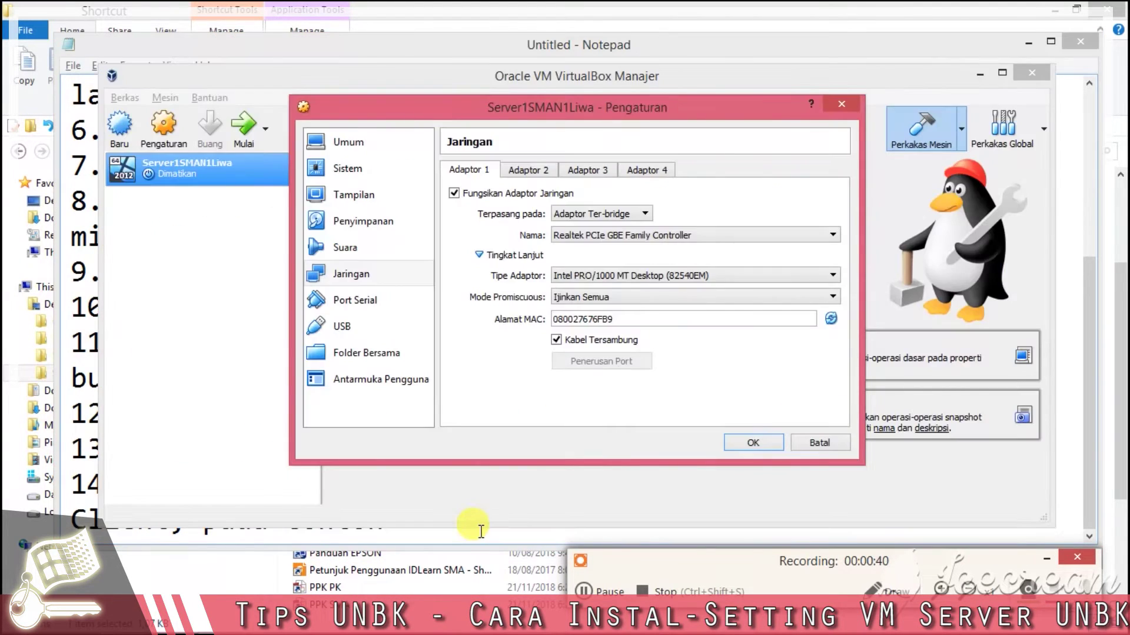
pyautogui.hotkey('alt', 'Tab')
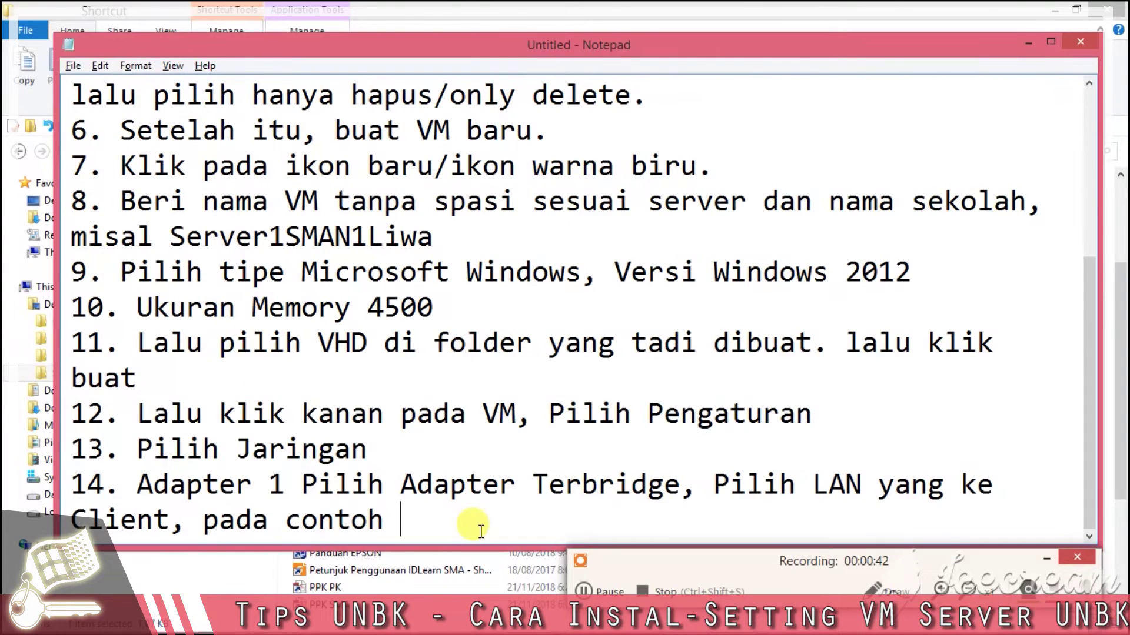
pyautogui.keyDown('shift'); pyautogui.click(174, 525); pyautogui.keyUp('shift')
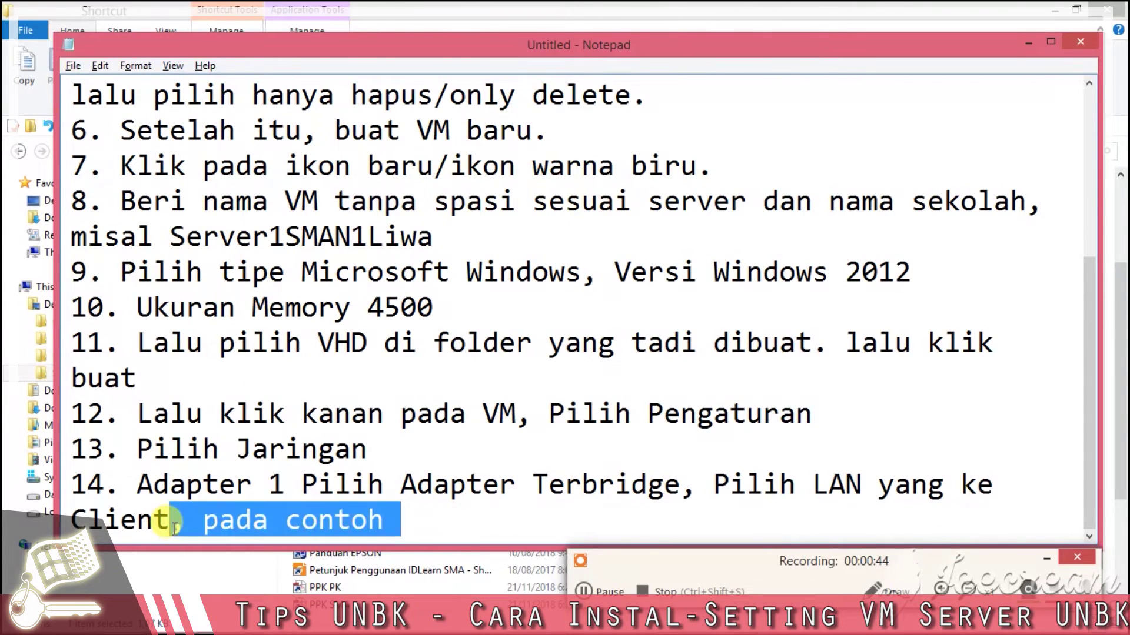
pyautogui.press('BackSpace')
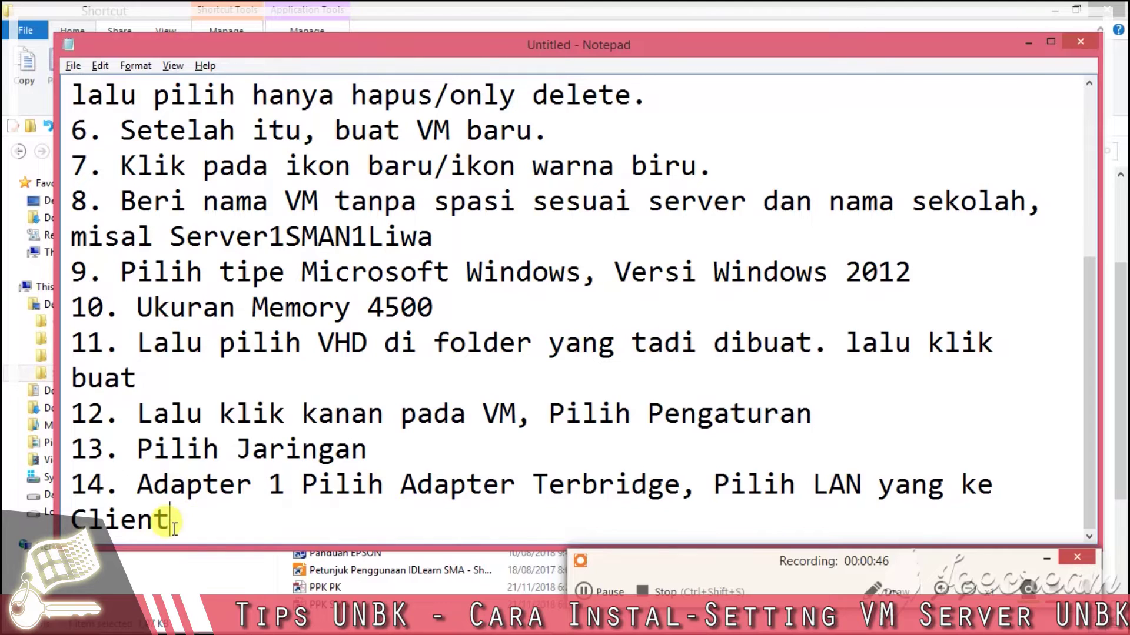
# Begin note item 15 on a new line with the word "Mode".
pyautogui.press('Return')
pyautogui.write('14')
pyautogui.press('BackSpace')
pyautogui.write('5. p')
pyautogui.press('BackSpace')
pyautogui.write('mO')
pyautogui.press('BackSpace')
pyautogui.press('BackSpace')
pyautogui.write('MO')
pyautogui.press('BackSpace')
pyautogui.write('ode')
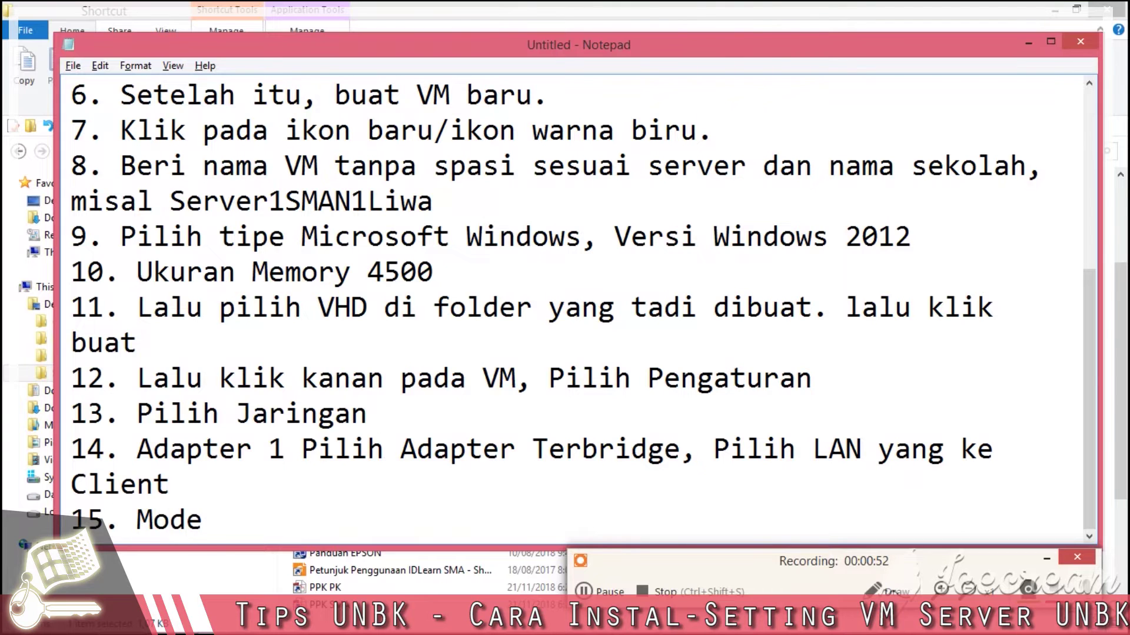
# Check the promiscuous mode setting in VirtualBox and complete note item 15 in Notepad as "Mode Promiscuous pilih : Ijinkan Semua.".
pyautogui.hotkey('alt', 'Tab')
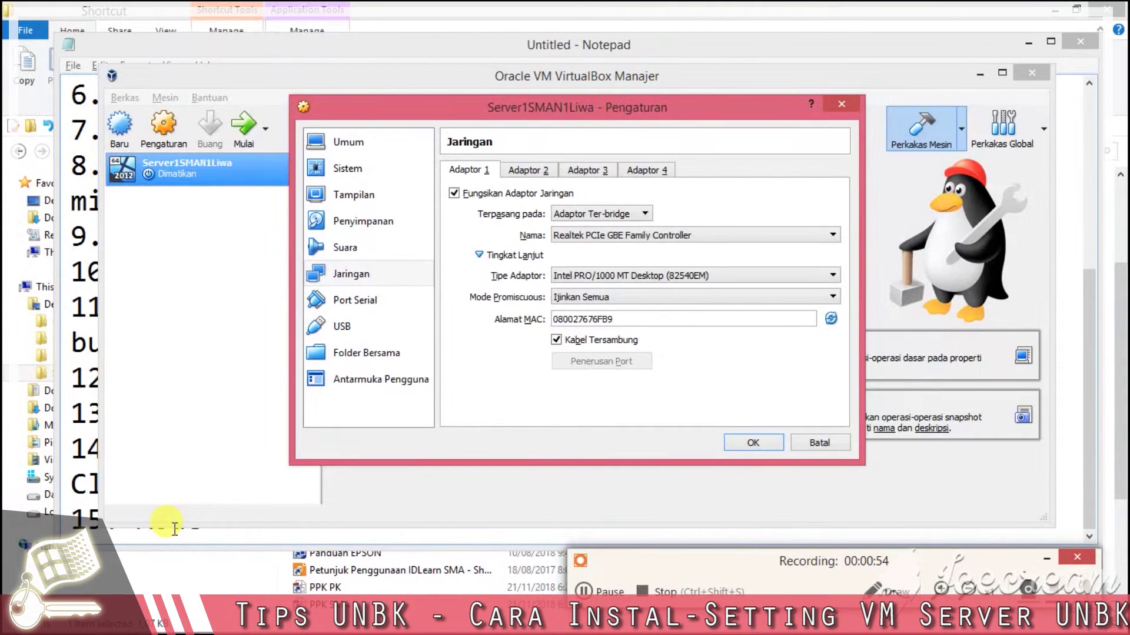
pyautogui.hotkey('alt', 'Tab')
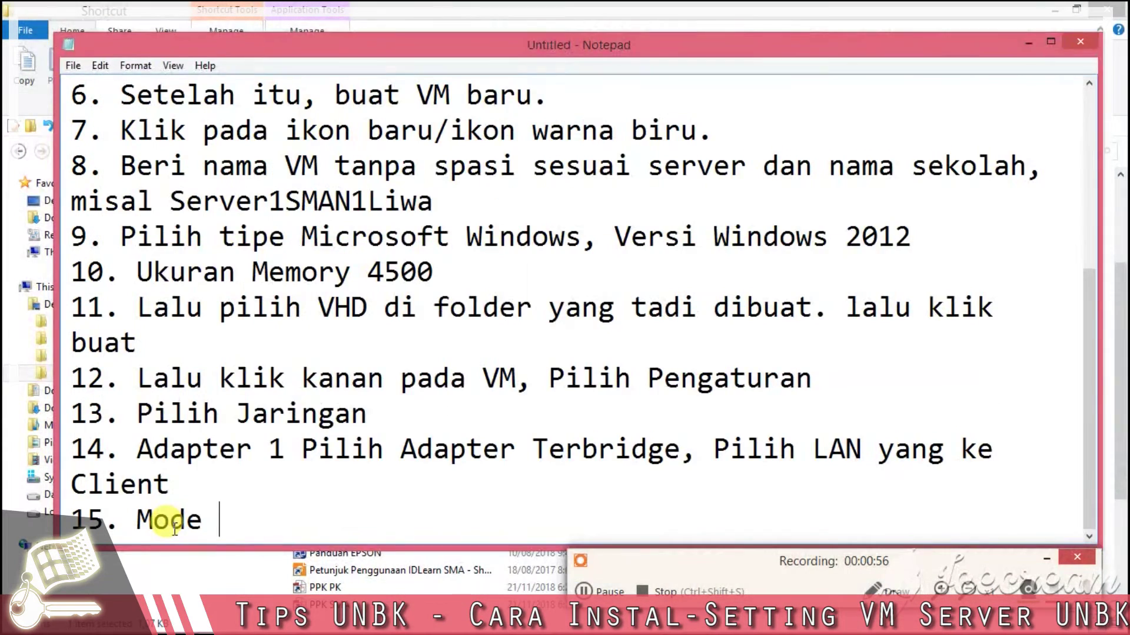
pyautogui.write('Promis')
pyautogui.write('cuoi')
pyautogui.write('us pilih :')
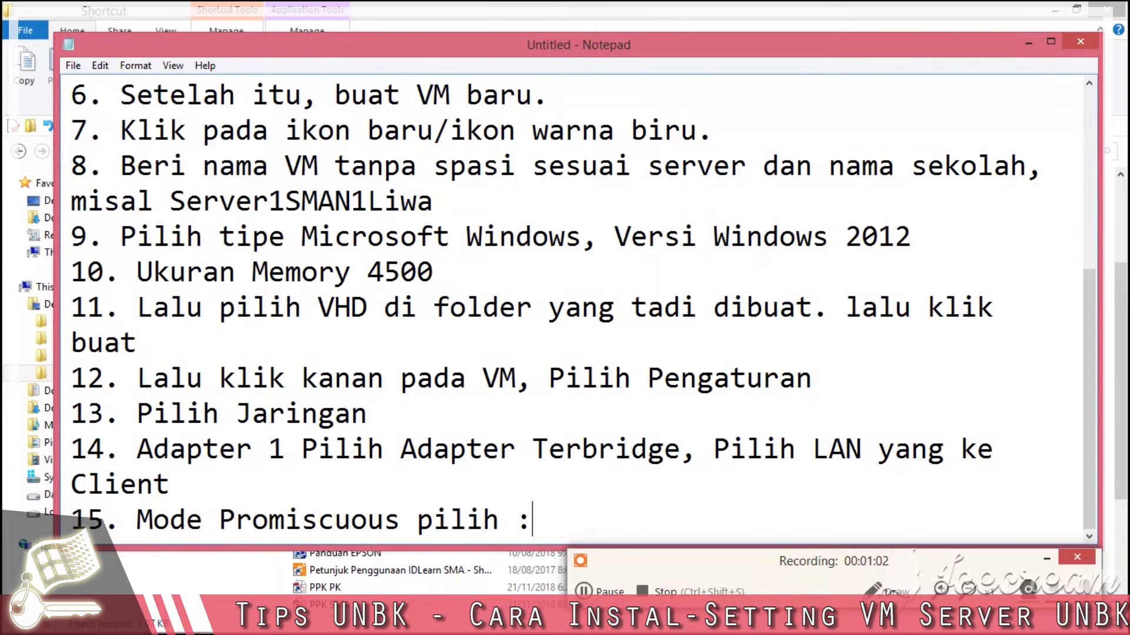
pyautogui.write(' Ijinkan S')
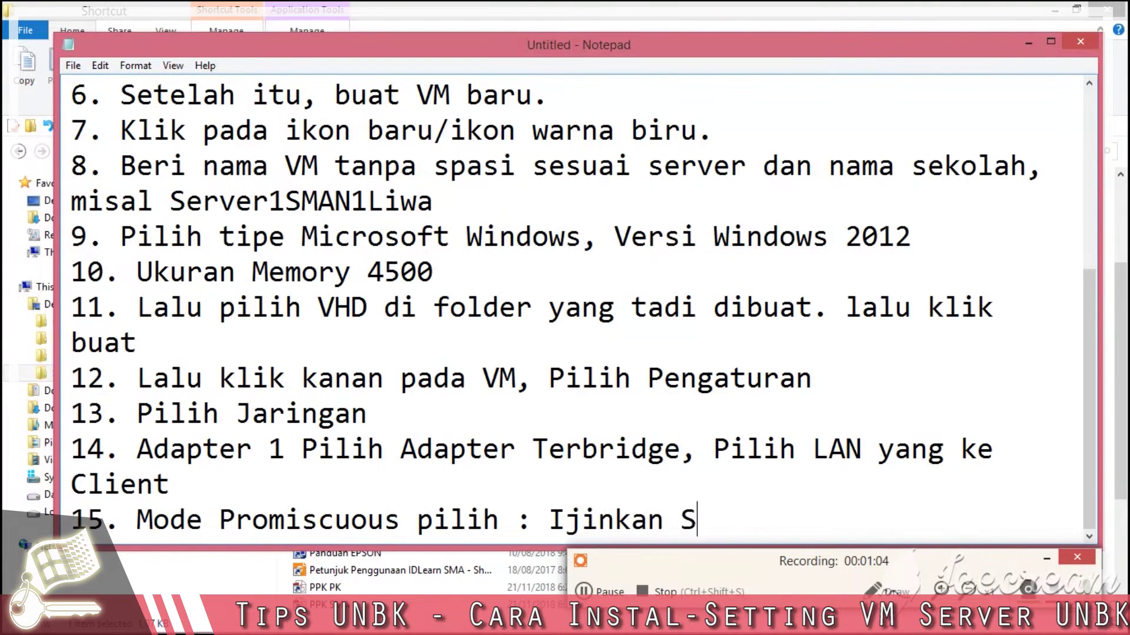
pyautogui.write('emua.')
pyautogui.hotkey('alt', 'Tab')
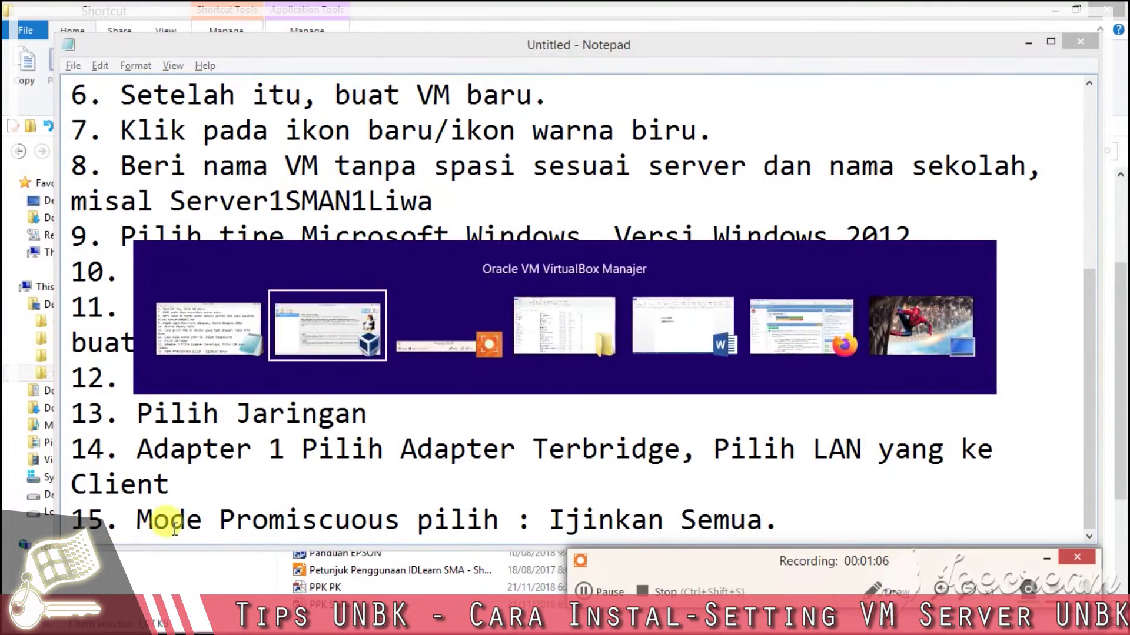
pyautogui.hotkey('alt', 'Tab')
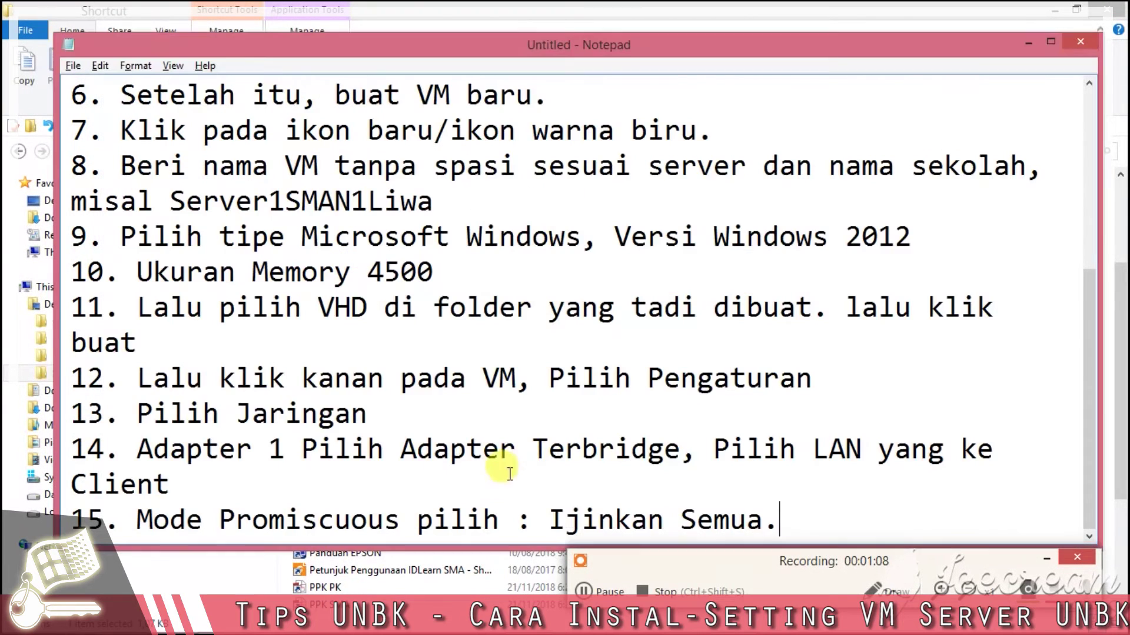
# Add note item 16 "Lalu Klik OK" and begin item 17 on the following line.
pyautogui.press('Return')
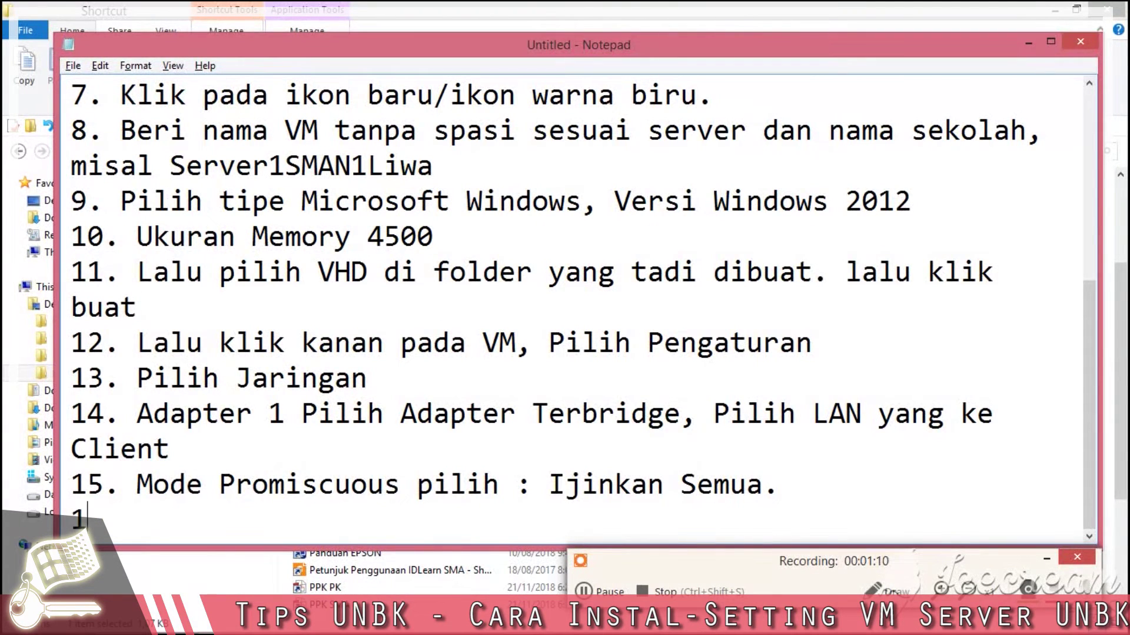
pyautogui.write('16. Lalu K')
pyautogui.press('BackSpace')
pyautogui.write('Klik OK')
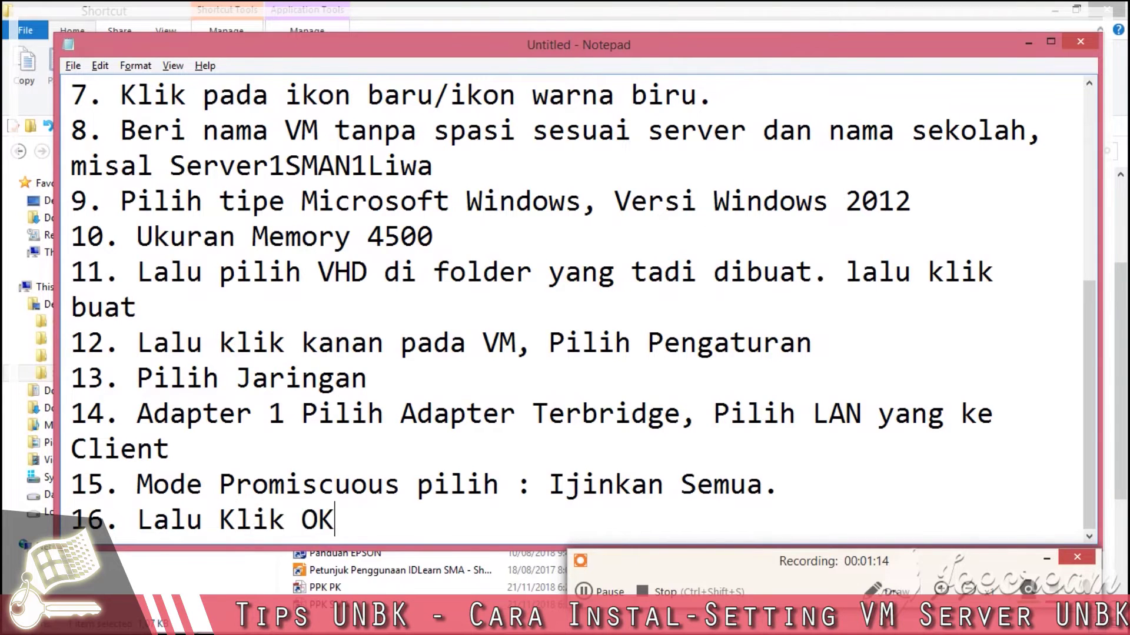
pyautogui.press('Return')
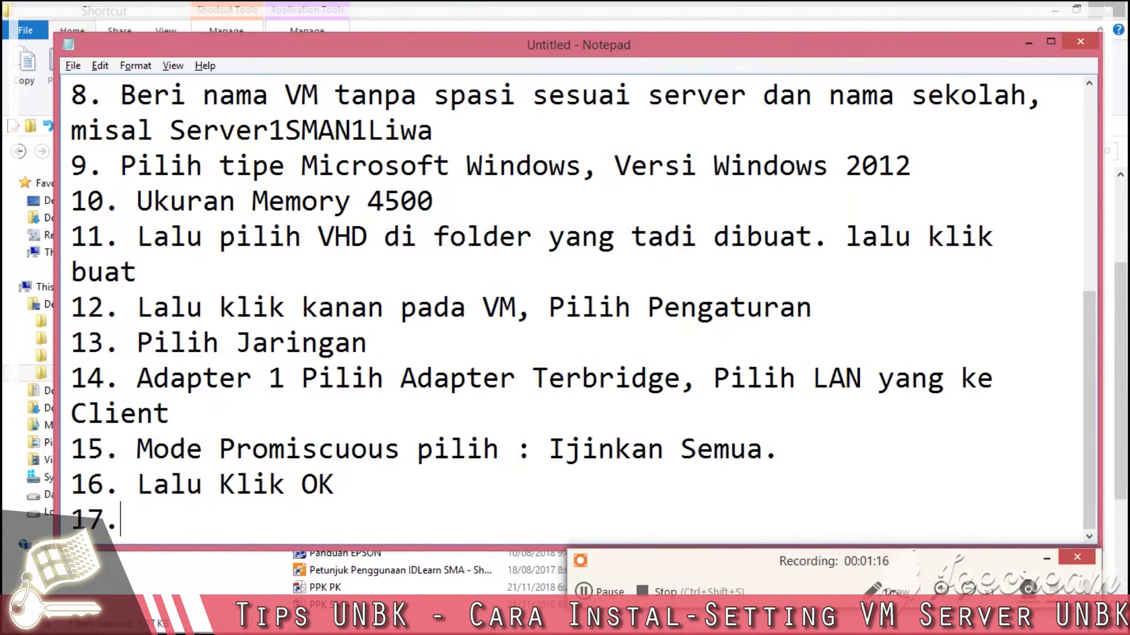
# Switch to VirtualBox and confirm Server1SMAN1Liwa's network settings.
pyautogui.hotkey('alt', 'Tab')
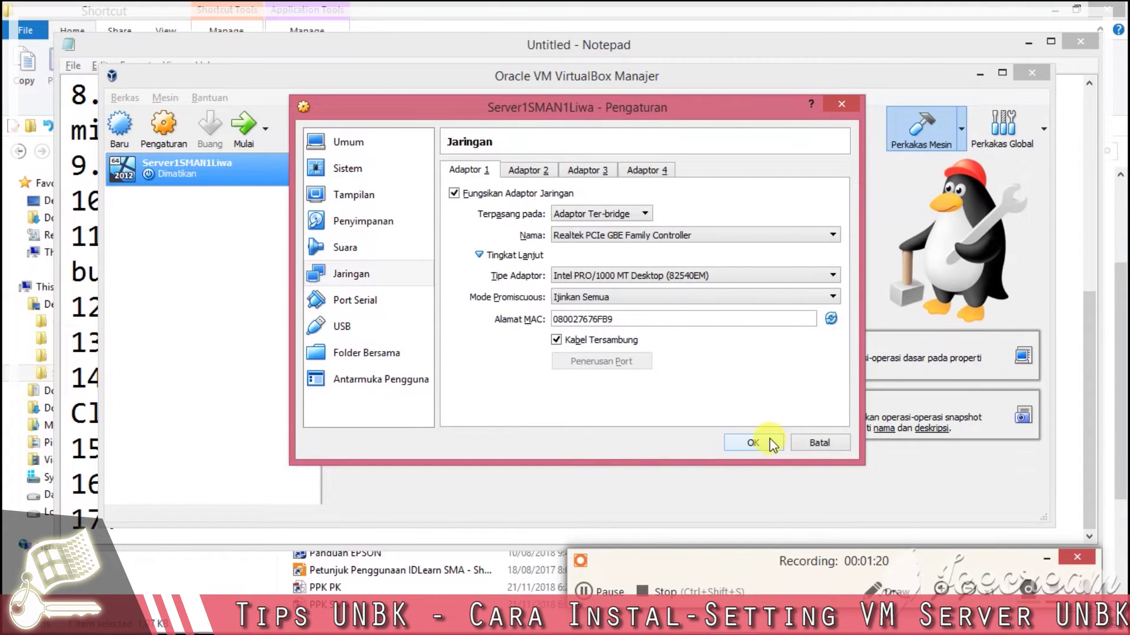
pyautogui.click(771, 444)
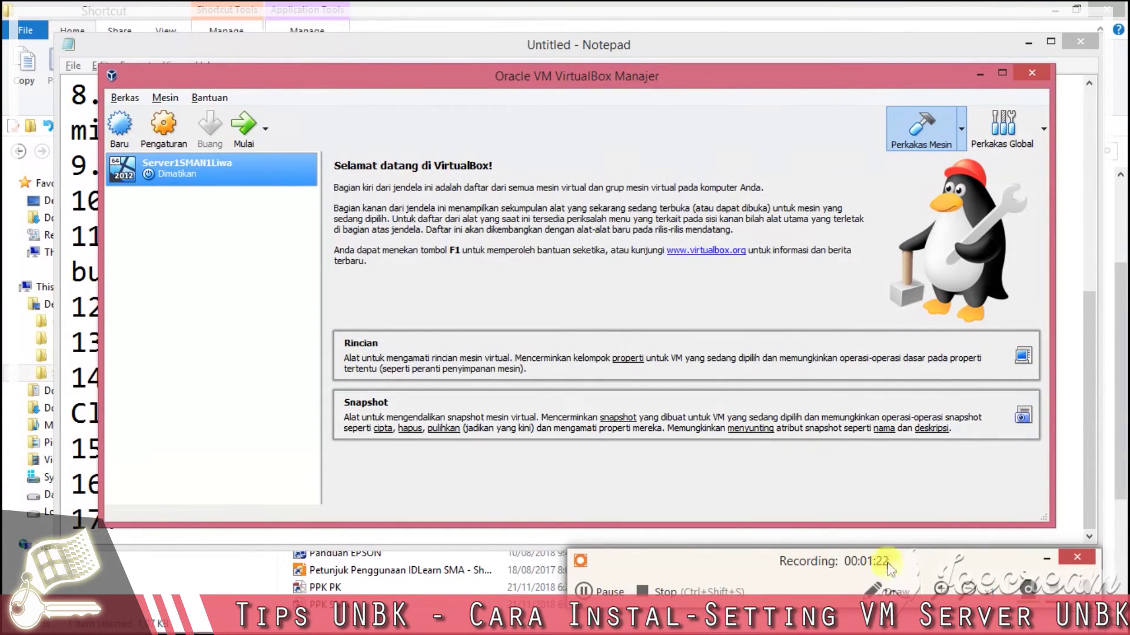
# View the computer's network adapters from Network and Sharing Center and close the network windows.
pyautogui.click(175, 621)
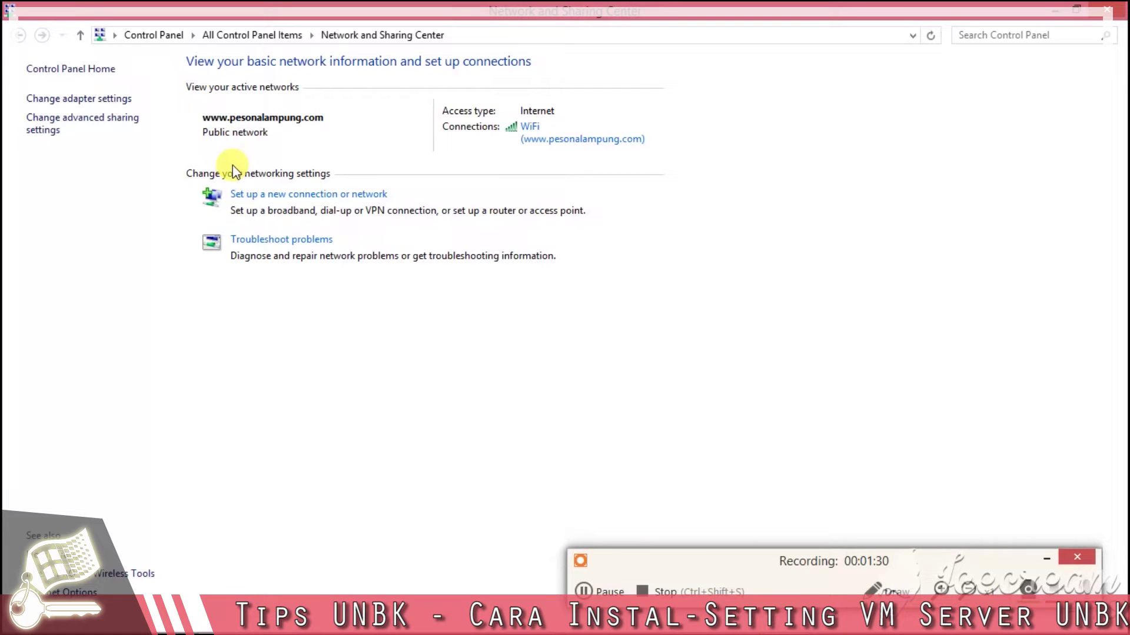
pyautogui.click(110, 99)
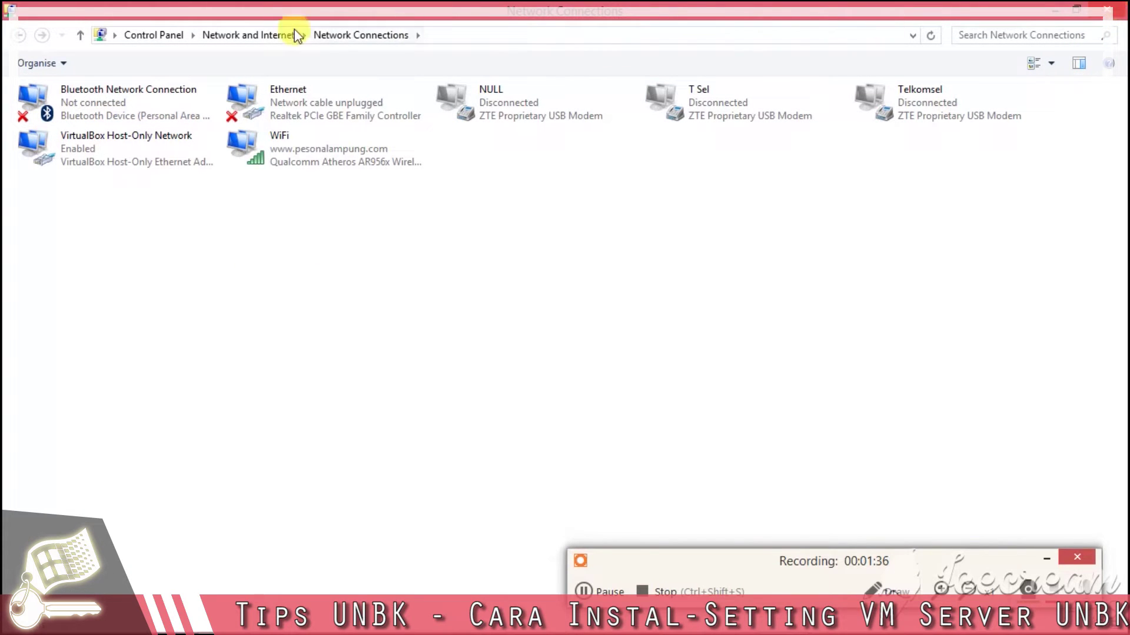
pyautogui.click(1106, 10)
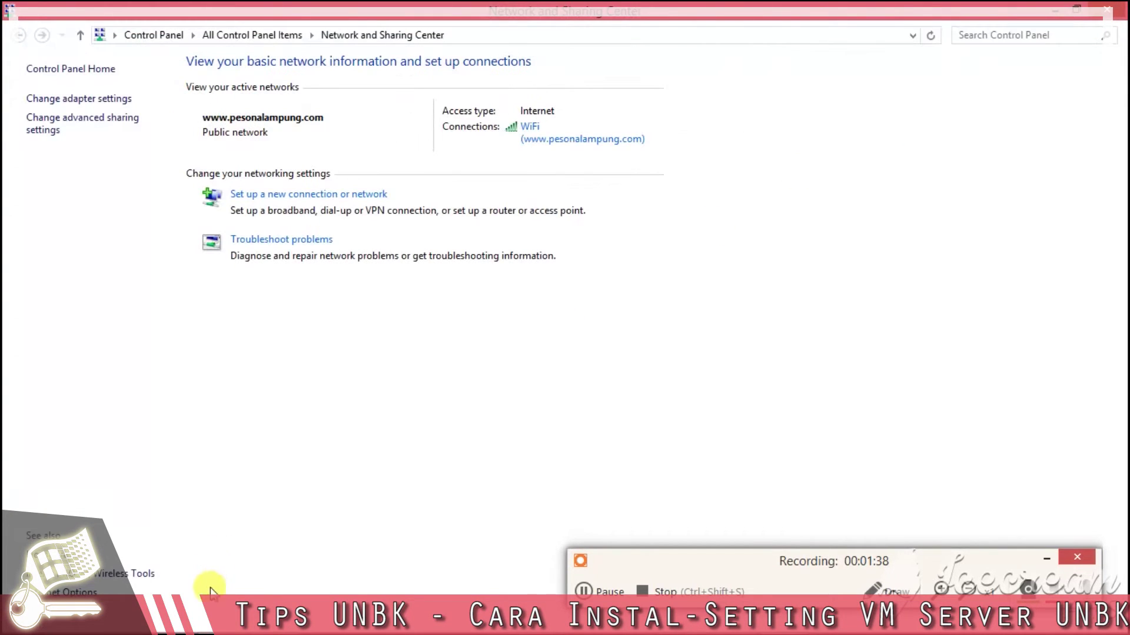
pyautogui.moveTo(220, 612)
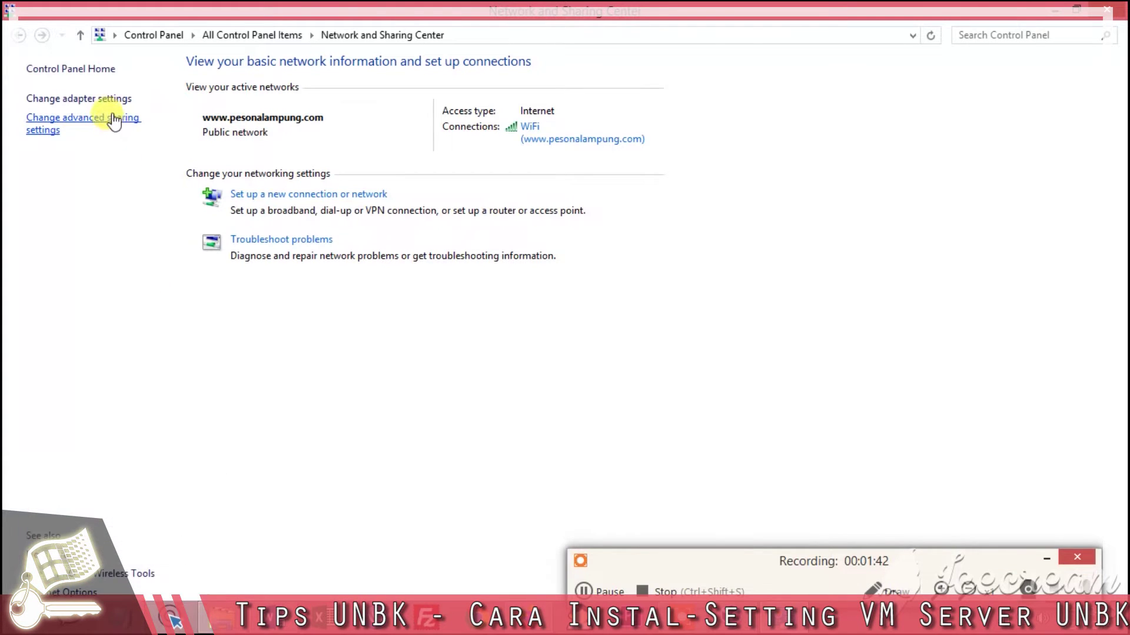
pyautogui.click(101, 99)
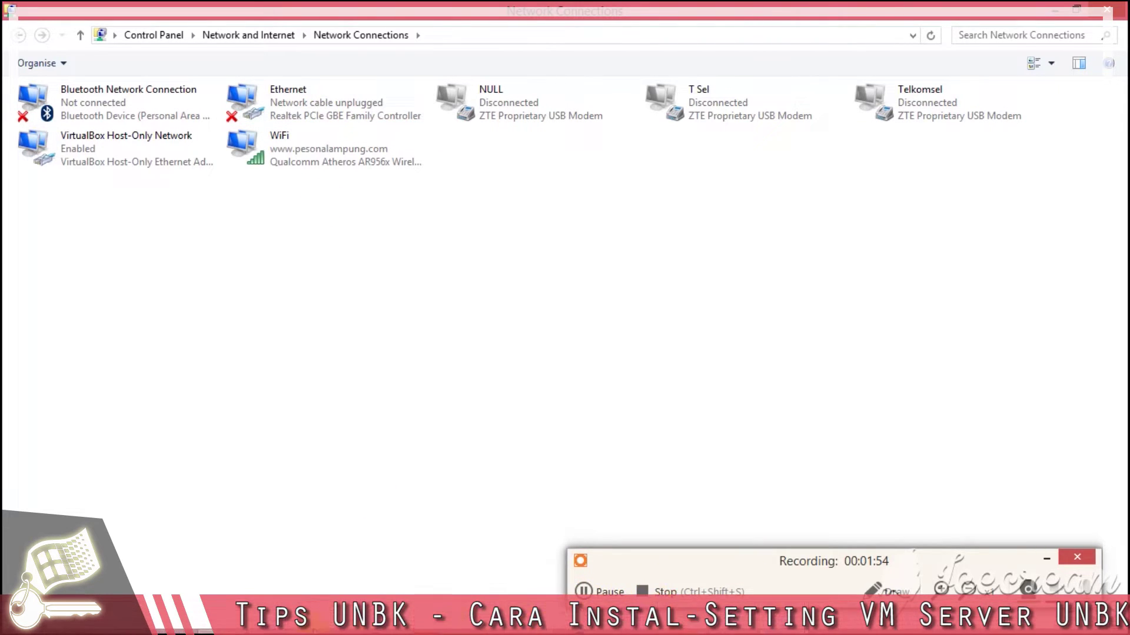
pyautogui.click(1110, 11)
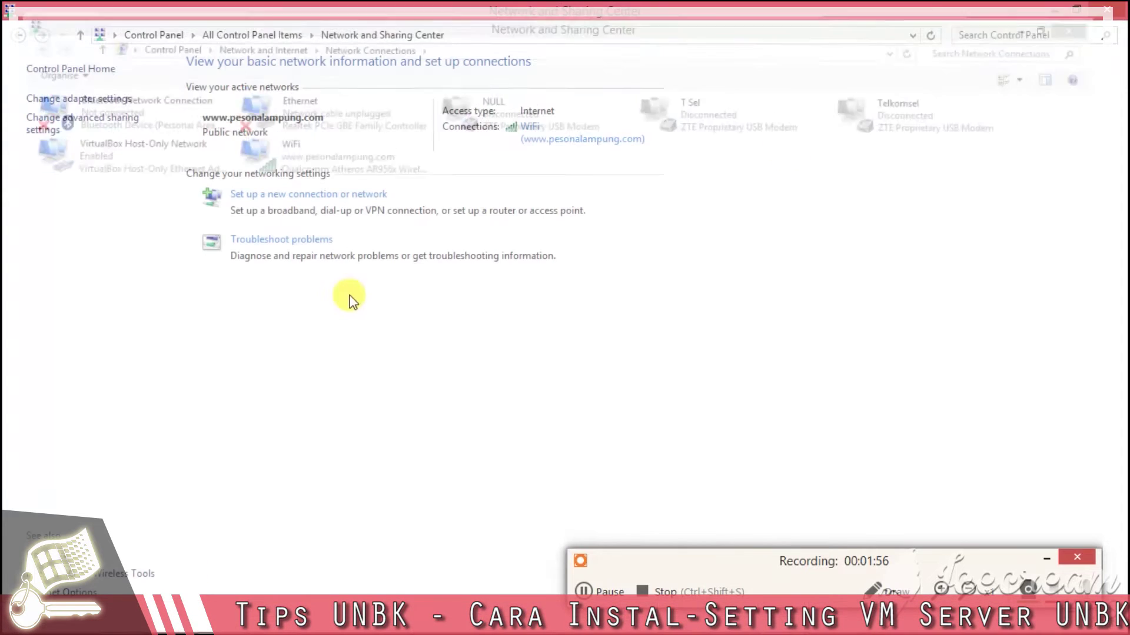
pyautogui.click(1110, 9)
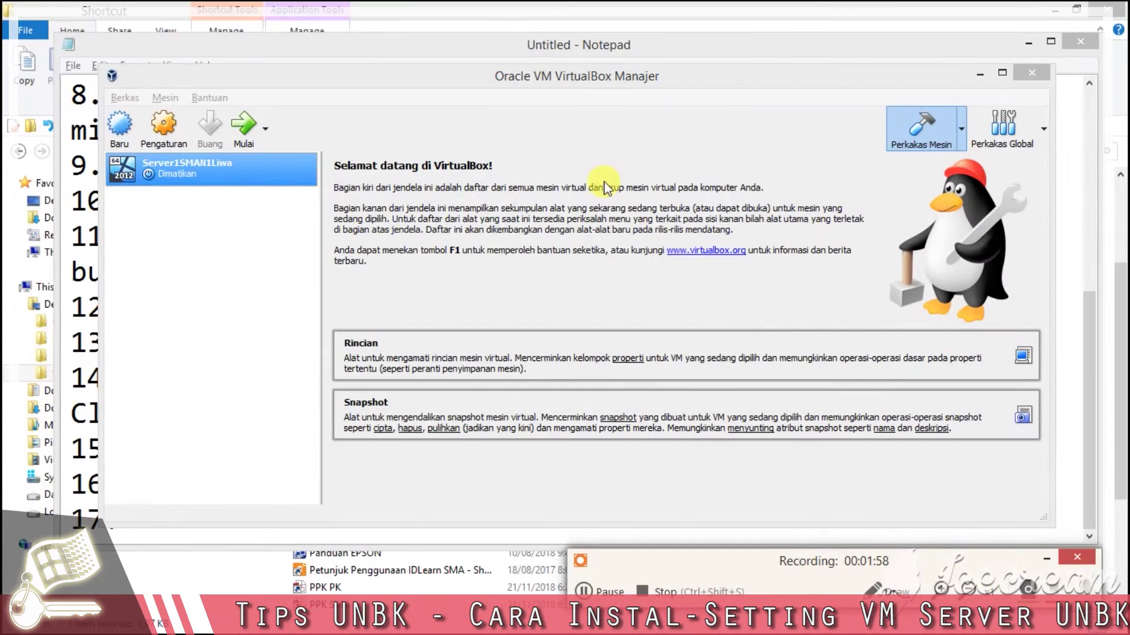
# In Notepad, complete note item 17 as "Selanjutnya, setting IP LAN yang terhubung ke client, setting IP : 192.168.0.xxx,".
pyautogui.click(74, 504)
pyautogui.click(278, 524)
pyautogui.write('sE')
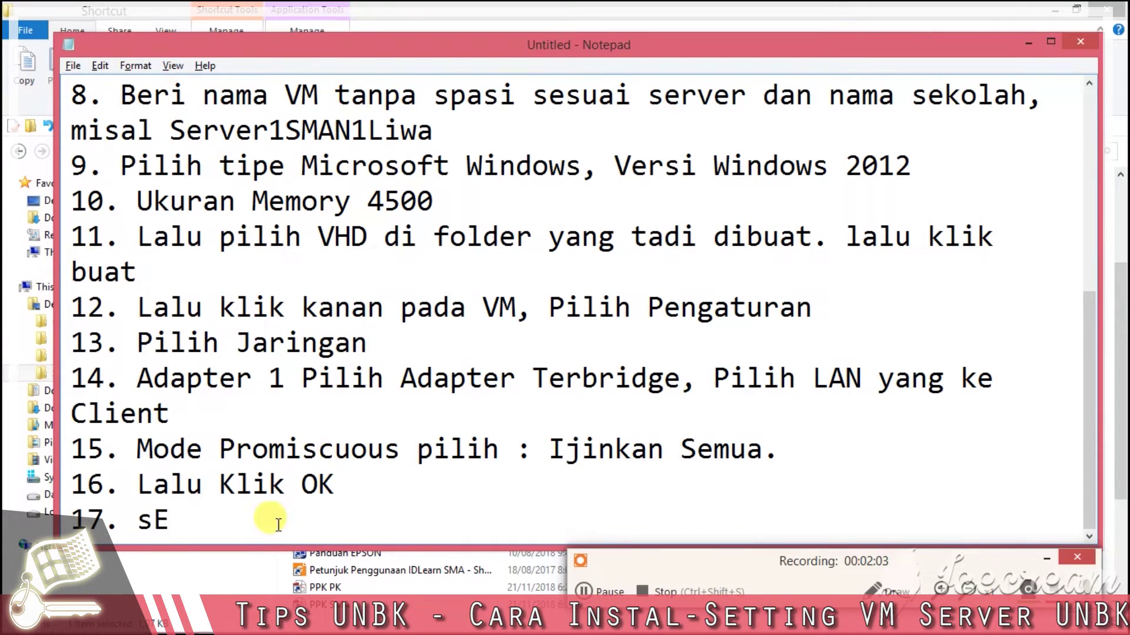
pyautogui.press('BackSpace')
pyautogui.write('Selanjutny')
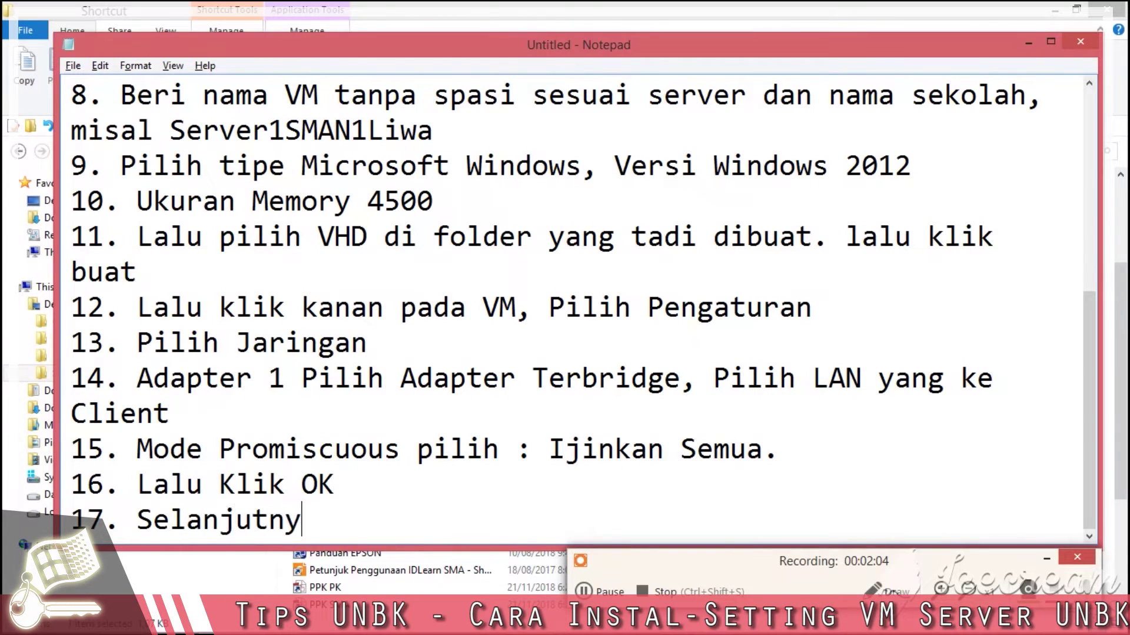
pyautogui.write('a, setting')
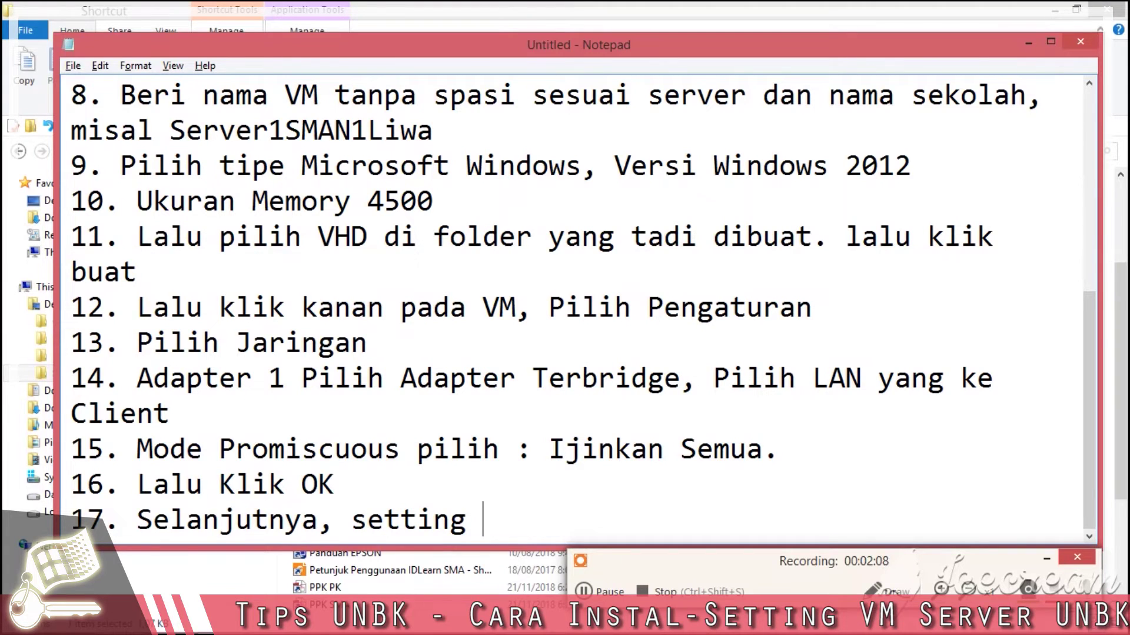
pyautogui.write(' IP LAN ')
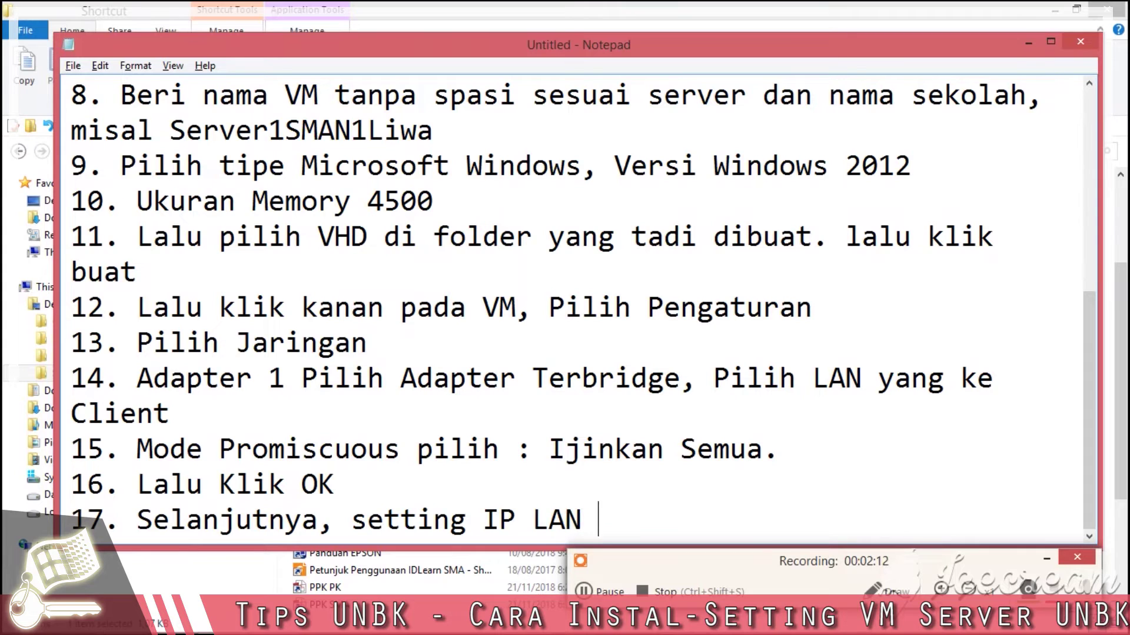
pyautogui.write('yang terhubung ke')
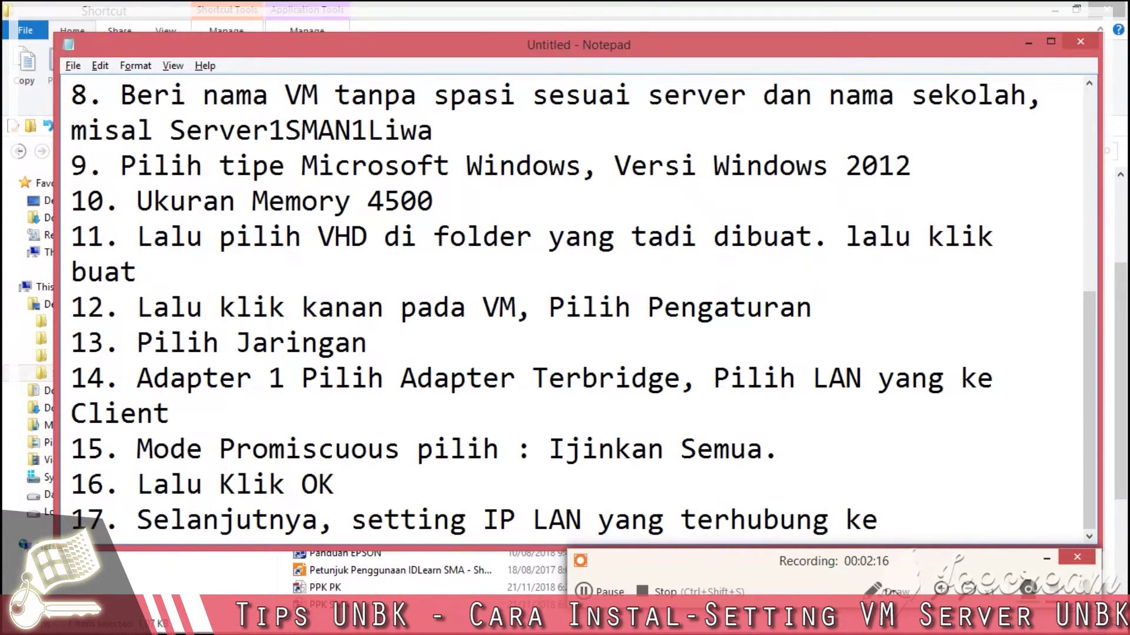
pyautogui.write(' client, set')
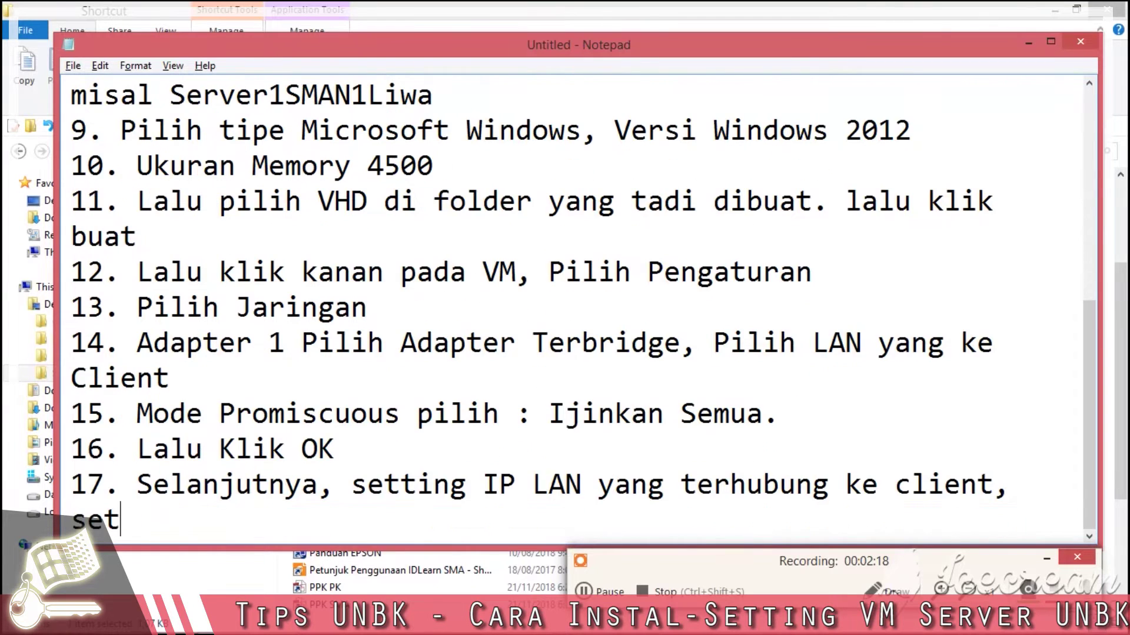
pyautogui.write('ting IP : 192.168.0x')
pyautogui.press('BackSpace')
pyautogui.write('.xxx,')
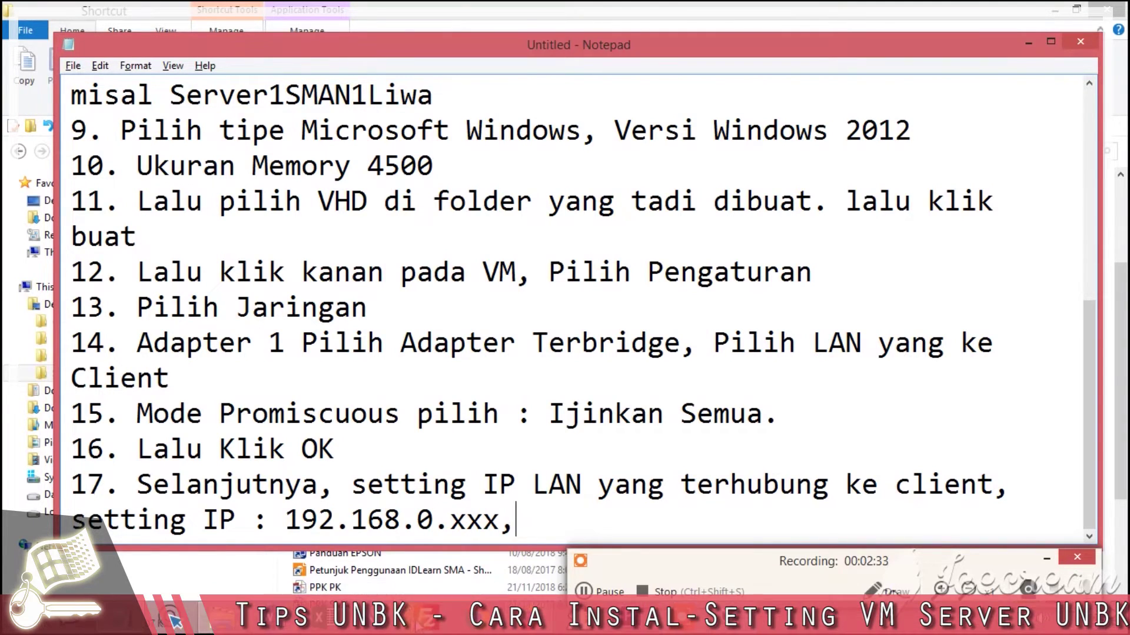
# Add note item 18 "Cara setting, buka control panel, lalu network" below item 17.
pyautogui.press('Return')
pyautogui.write('18. Cara')
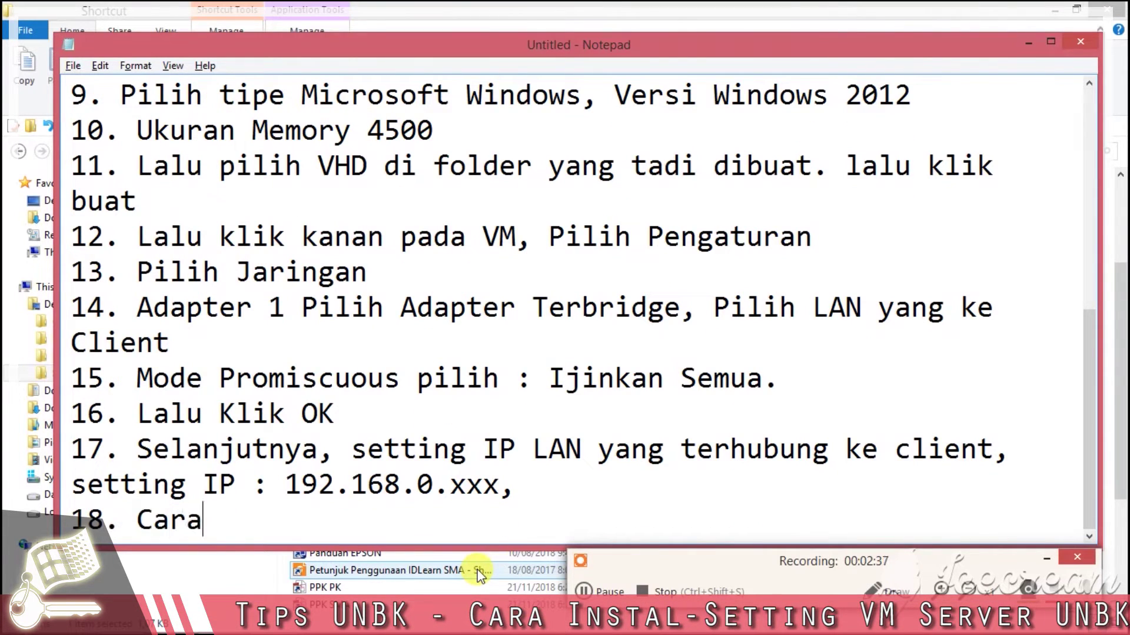
pyautogui.write(' sett')
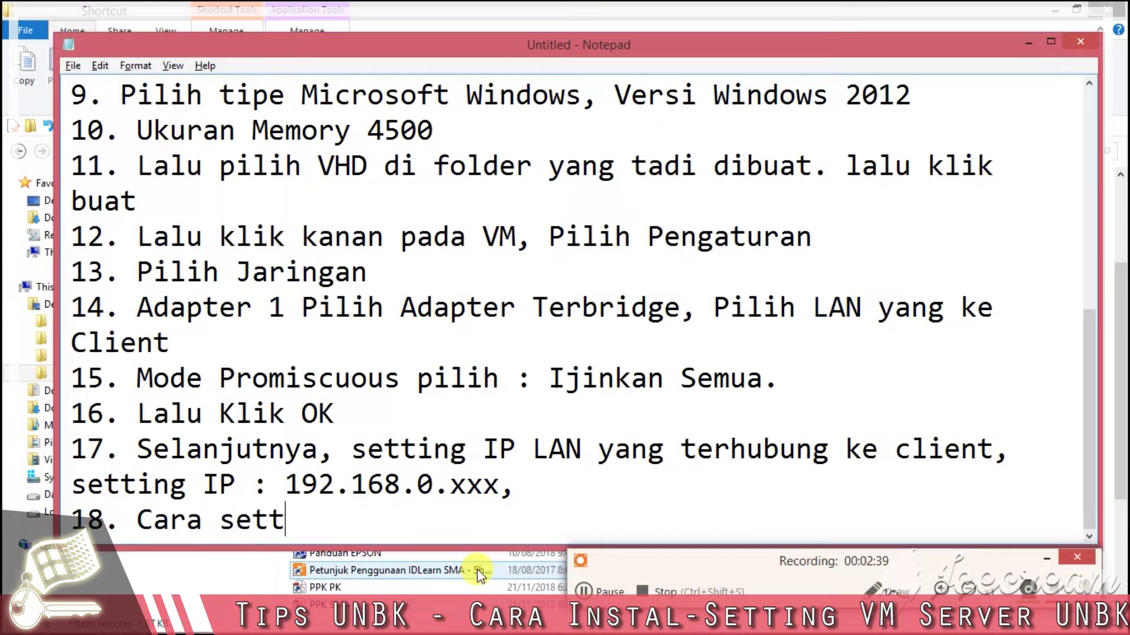
pyautogui.write('ing, buka contr')
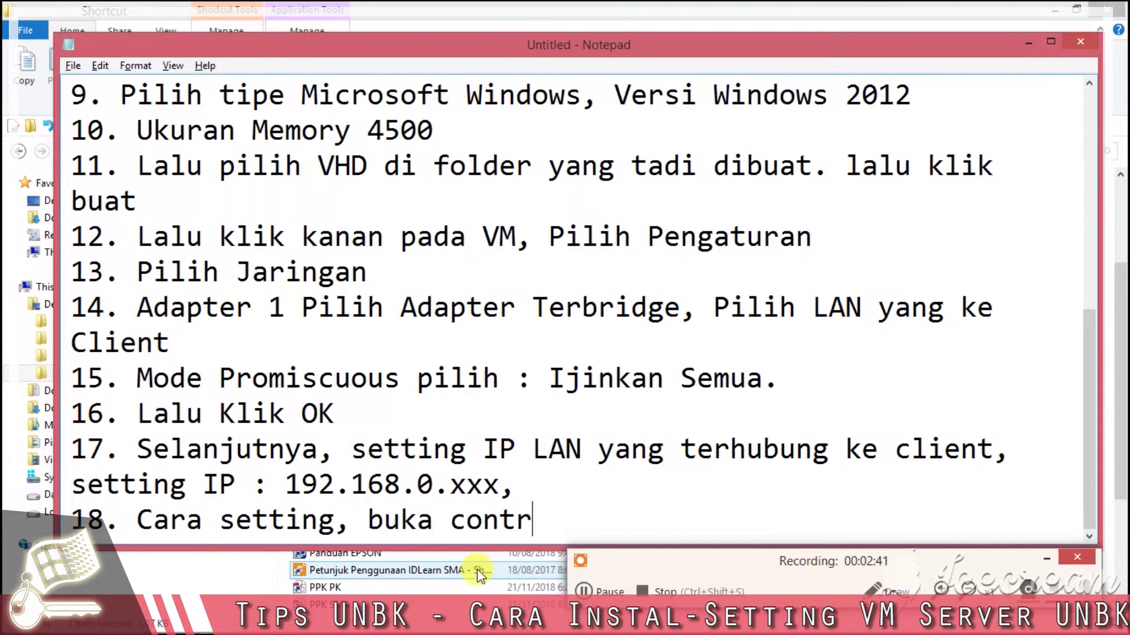
pyautogui.write('ol panel, lalu network')
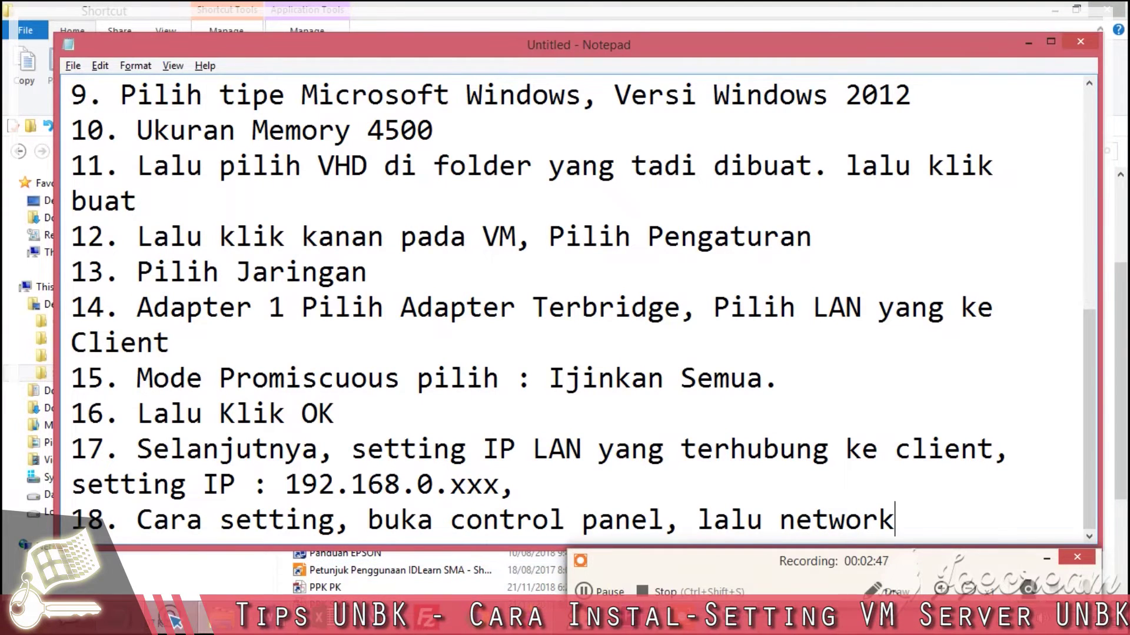
# Open Control Panel and choose Large icons as its view.
pyautogui.rightClick(15, 625)
pyautogui.click(88, 514)
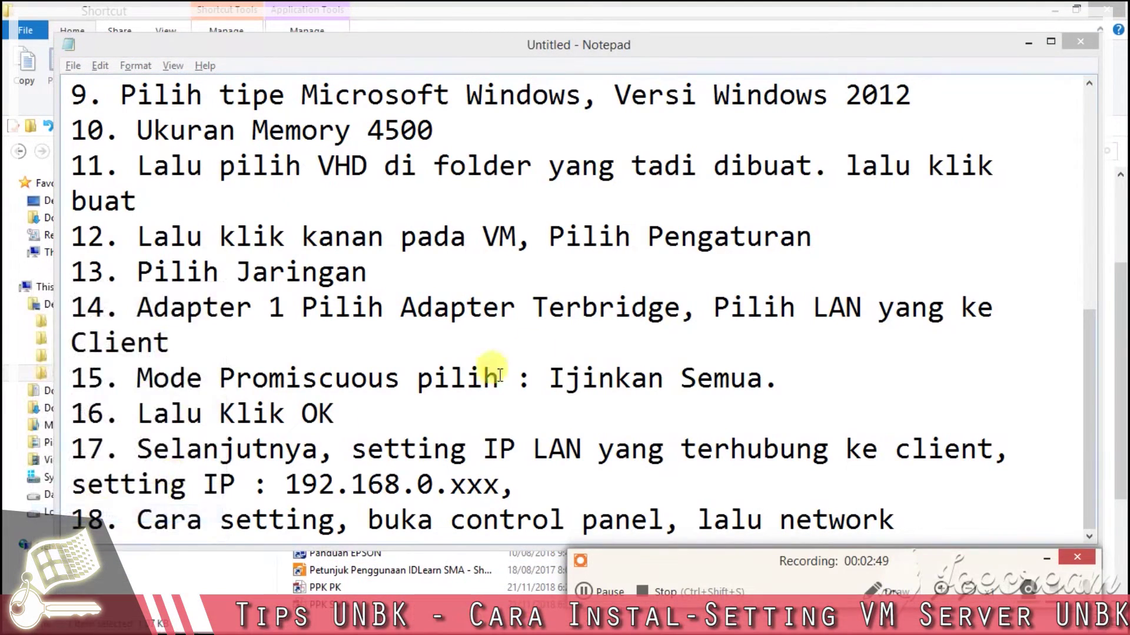
pyautogui.click(1024, 77)
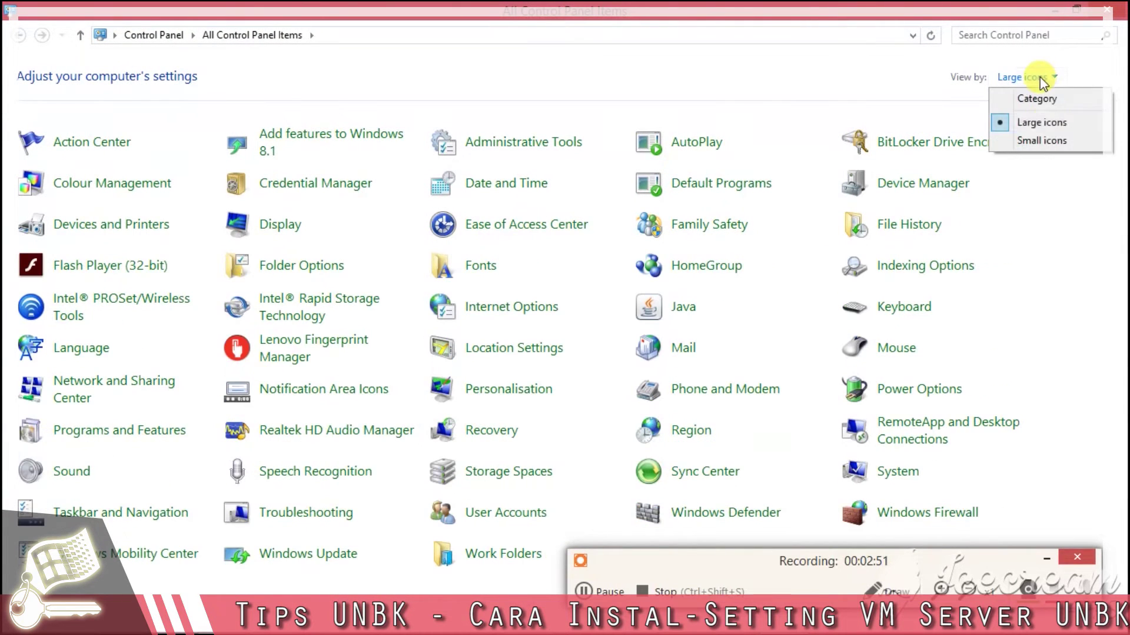
pyautogui.click(1038, 118)
pyautogui.click(1034, 79)
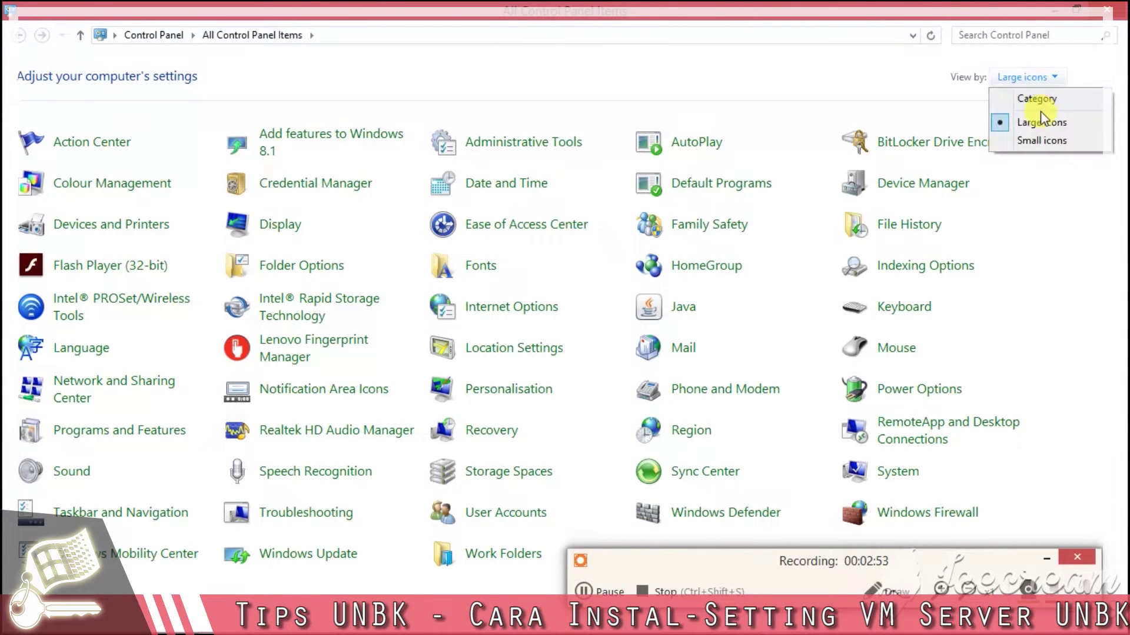
pyautogui.click(1043, 120)
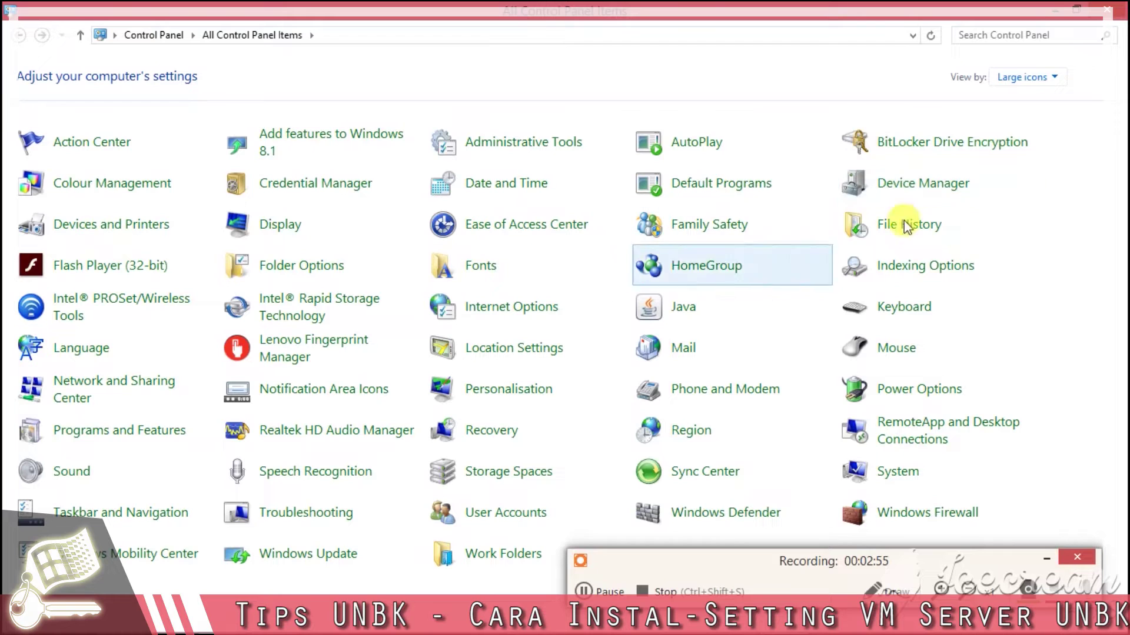
# Switch Control Panel to the Category view.
pyautogui.click(1052, 79)
pyautogui.click(1052, 77)
pyautogui.click(1052, 77)
pyautogui.click(1049, 78)
pyautogui.click(1048, 80)
pyautogui.click(1049, 94)
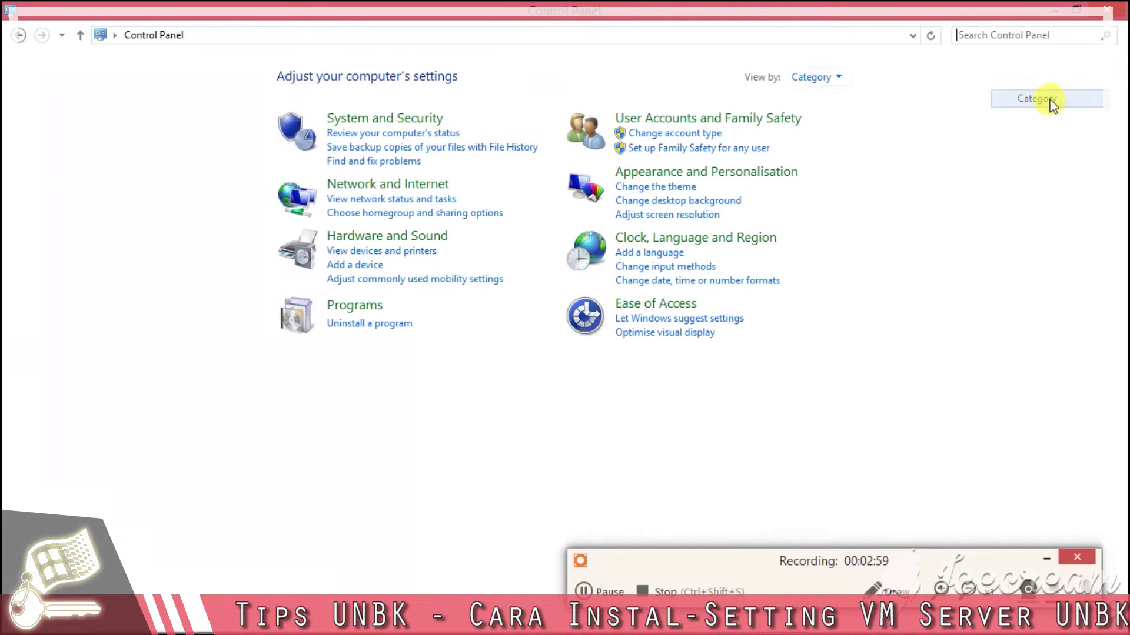
# Capture the Control Panel content, mark the Category view selector with a red arrow, and discard the capture.
pyautogui.press('F5')
pyautogui.moveTo(231, 61); pyautogui.dragTo(958, 422)
pyautogui.click(973, 307)
pyautogui.moveTo(641, 327); pyautogui.dragTo(801, 86)
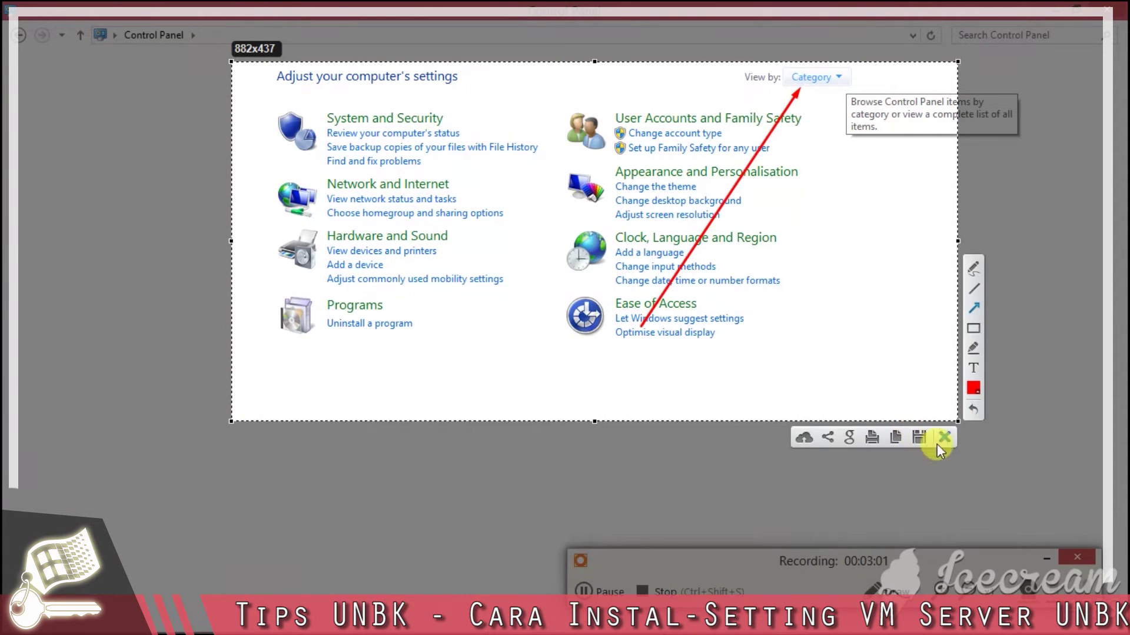
pyautogui.click(943, 438)
# Set Control Panel's view to Large icons and open Network and Sharing Center.
pyautogui.click(823, 77)
pyautogui.click(830, 121)
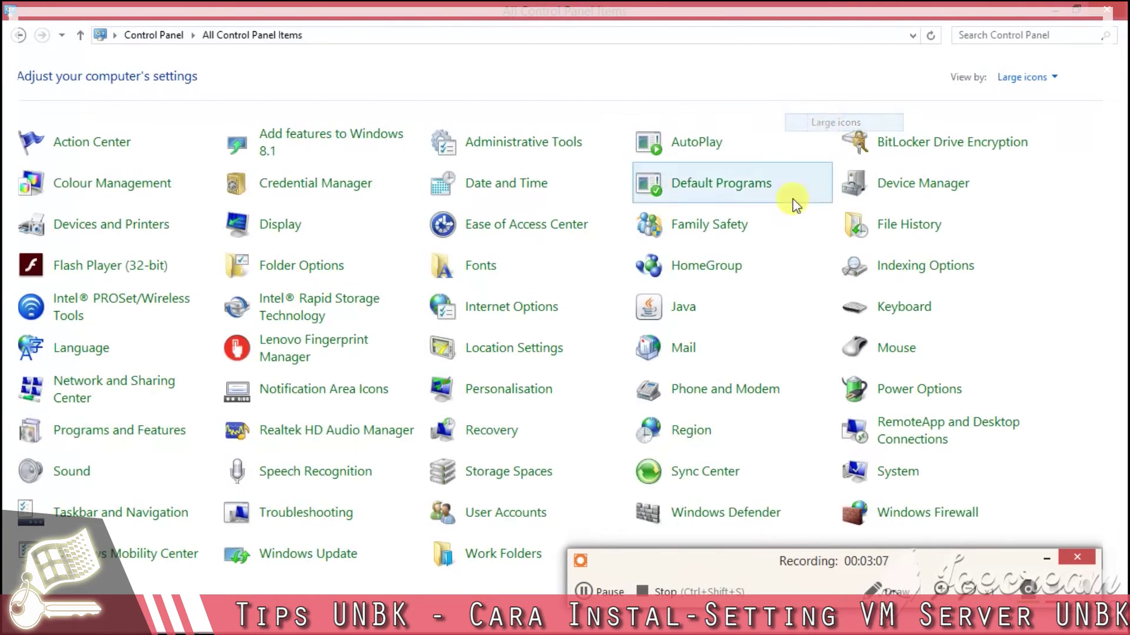
pyautogui.click(140, 389)
# Switch to Notepad and replace "network" at the end of note item 18 with "pilih network and sharing".
pyautogui.hotkey('alt', 'Tab')
pyautogui.press('BackSpace')
pyautogui.press('BackSpace')
pyautogui.press('BackSpace')
pyautogui.press('BackSpace')
pyautogui.press('BackSpace')
pyautogui.press('BackSpace')
pyautogui.press('BackSpace')
pyautogui.write('panel, lalu p')
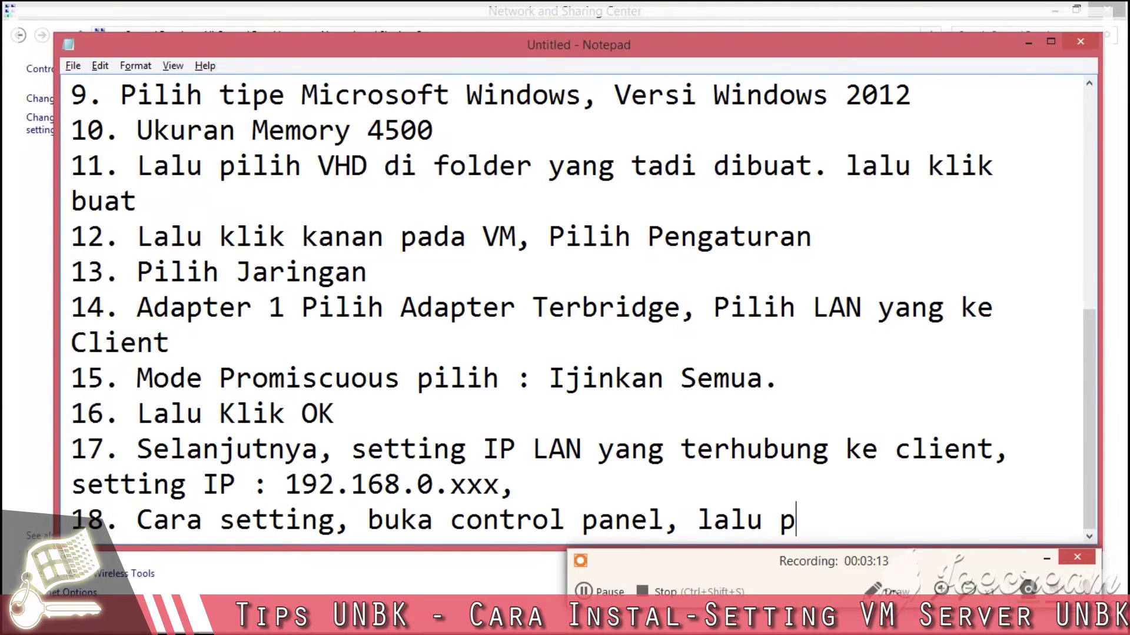
pyautogui.write('ilih network')
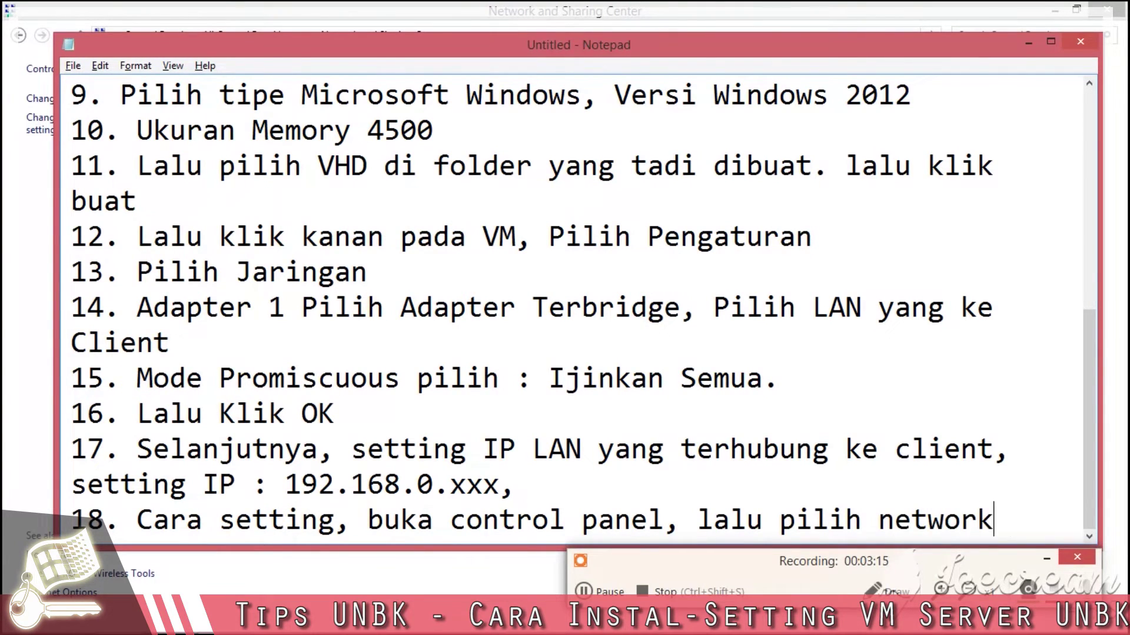
pyautogui.write(' and sharing centre')
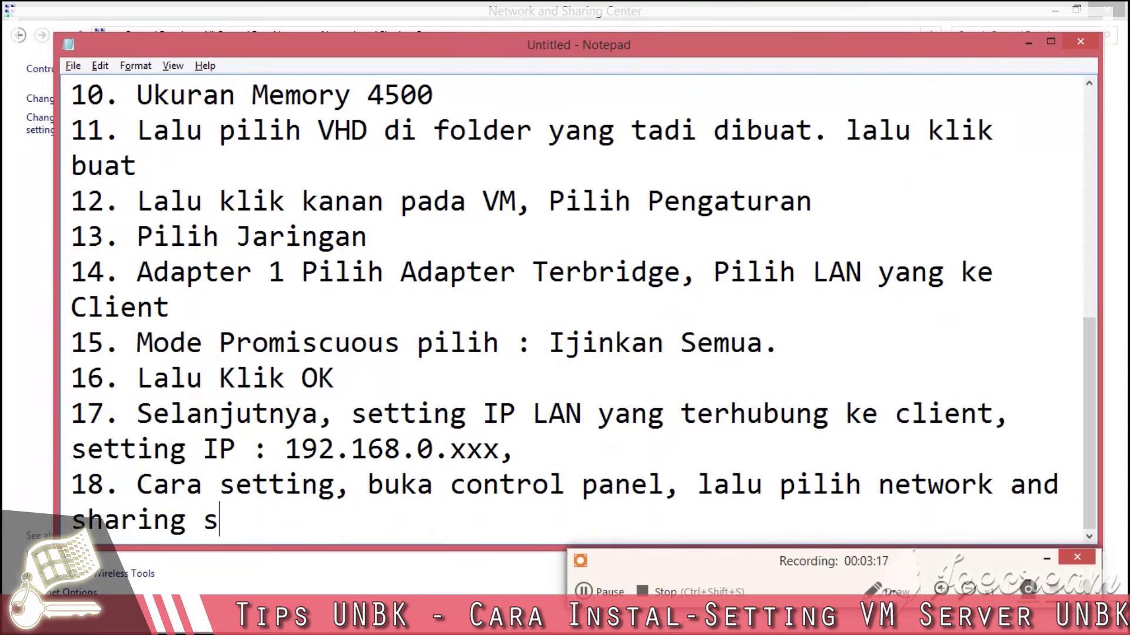